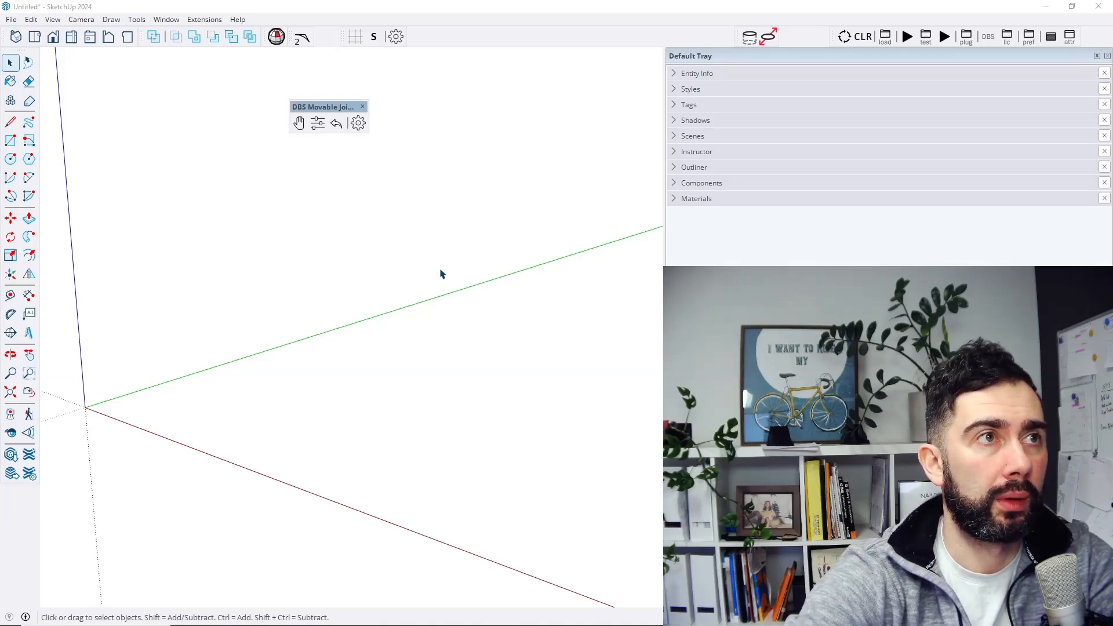
click(298, 123)
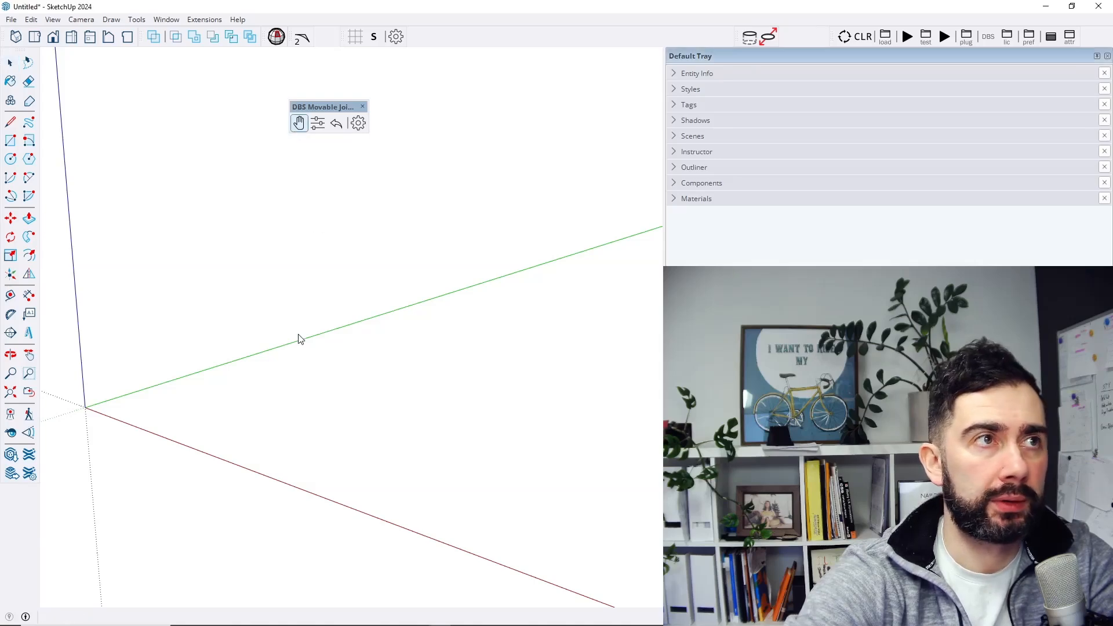
key(space)
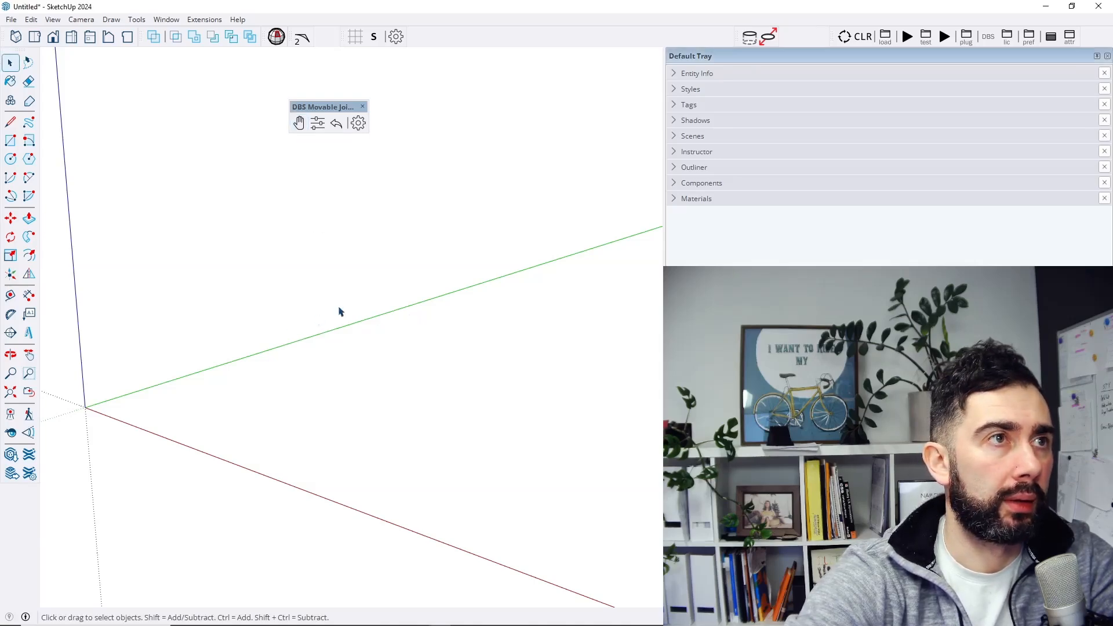
click(316, 124)
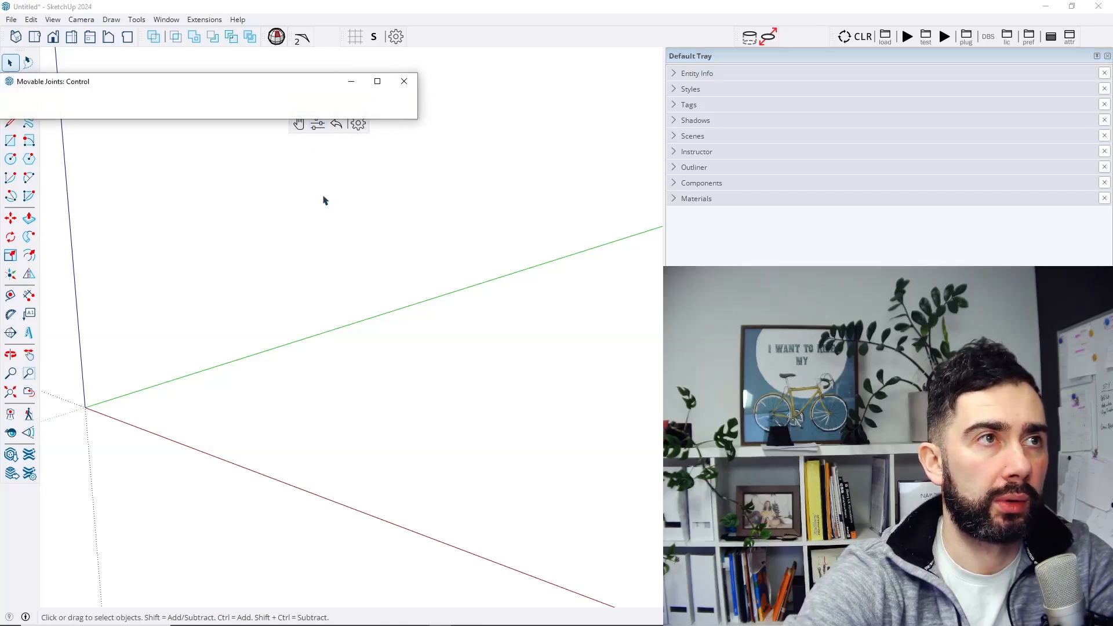
drag(277, 81, 415, 251)
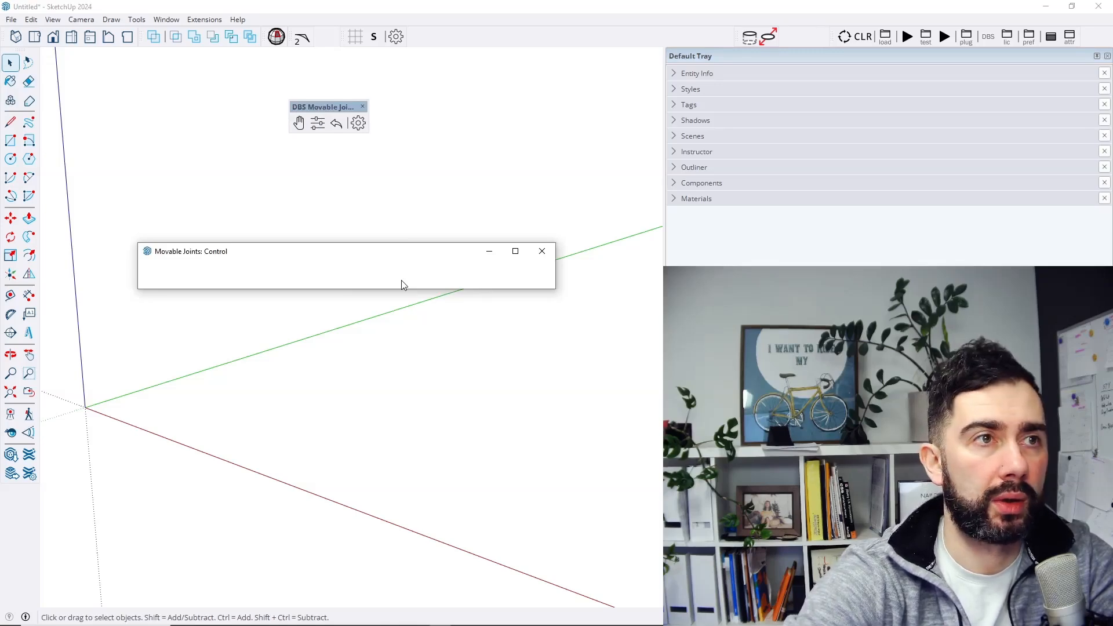
click(542, 251)
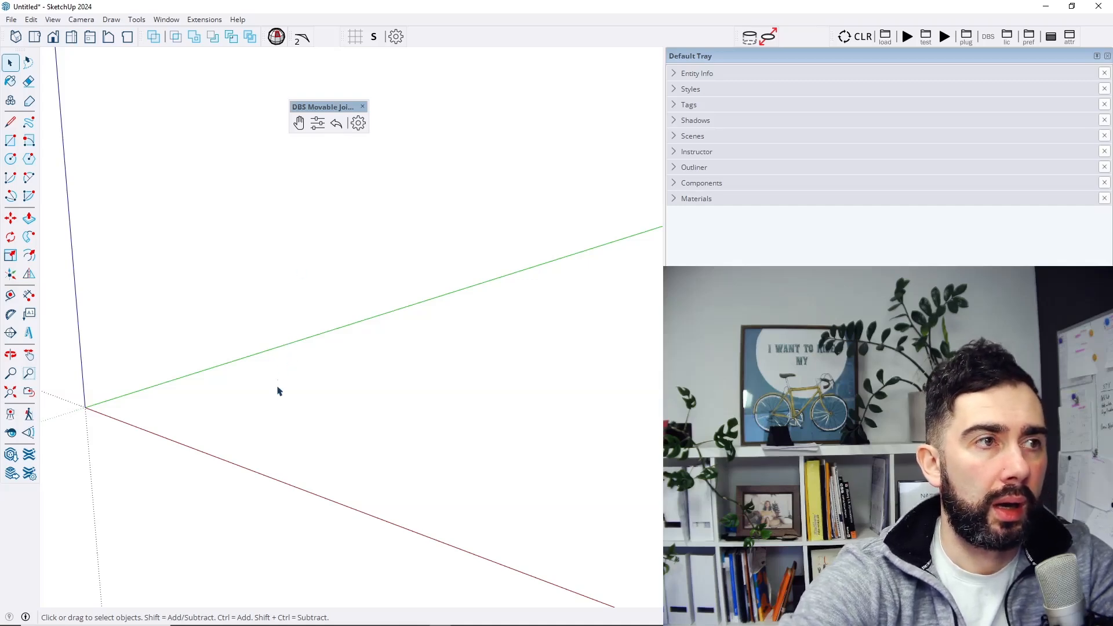
Draw a rectangle on the ground plane beside the green axis and Push/Pull it upward into a box.
key(r)
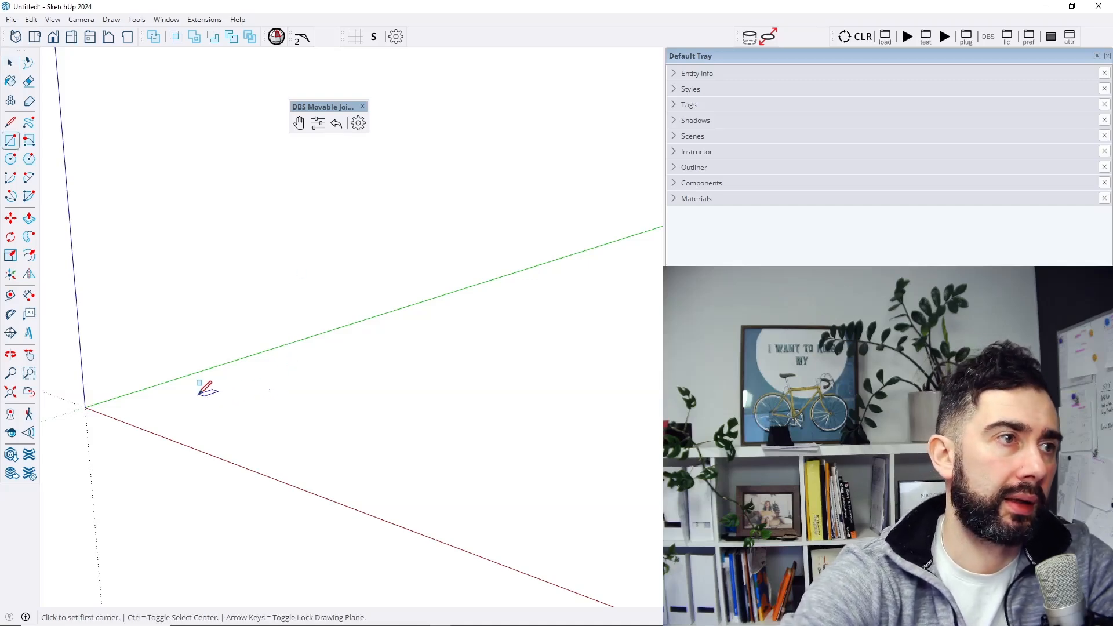
click(431, 380)
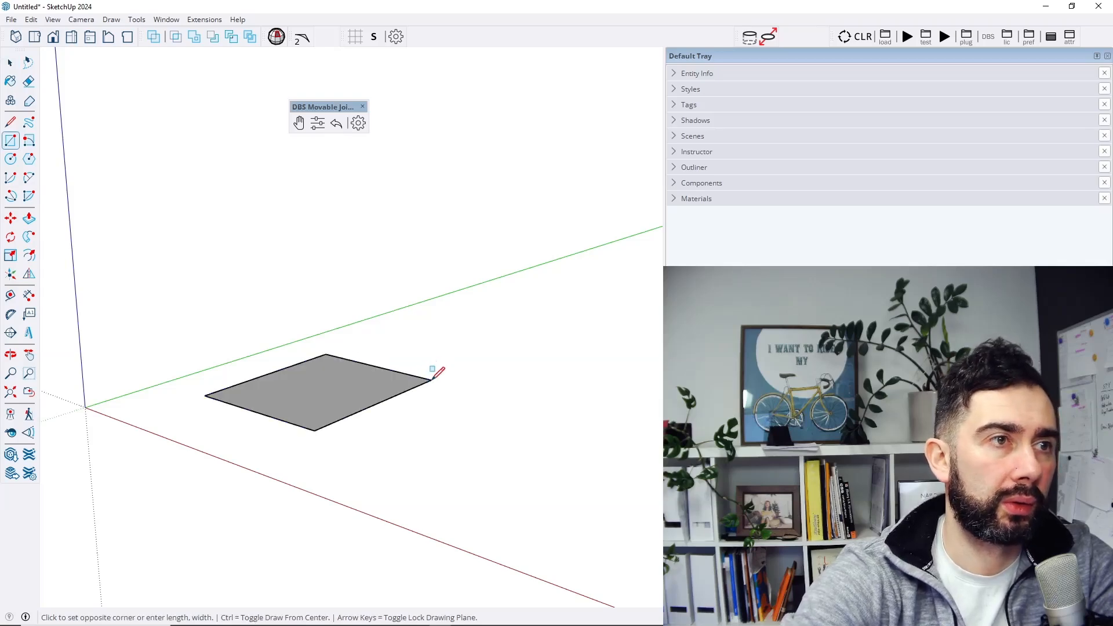
middle_drag(406, 366, 348, 427)
key(space)
key(p)
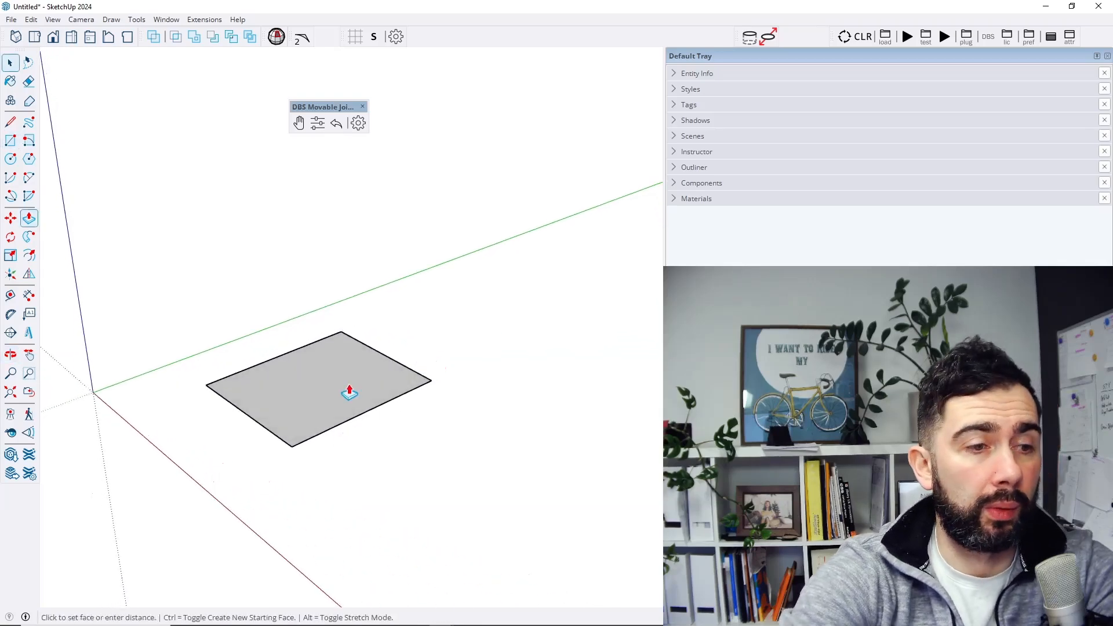
click(347, 390)
click(348, 322)
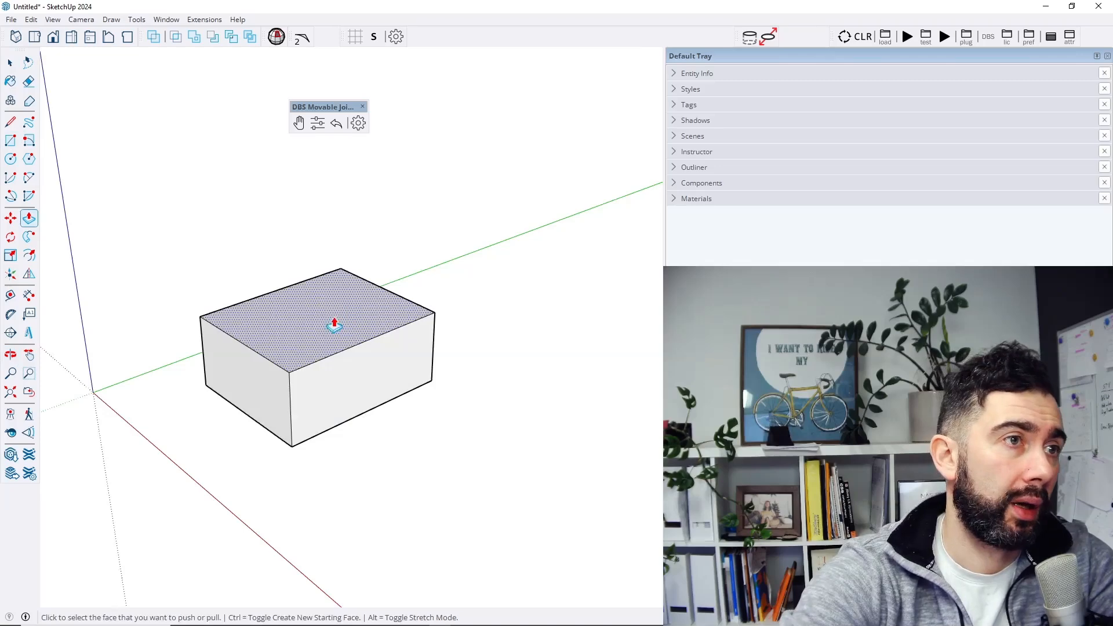
Make a group from the entire box geometry and check that it selects as one object.
key(space)
triple_click(328, 326)
right_click(328, 324)
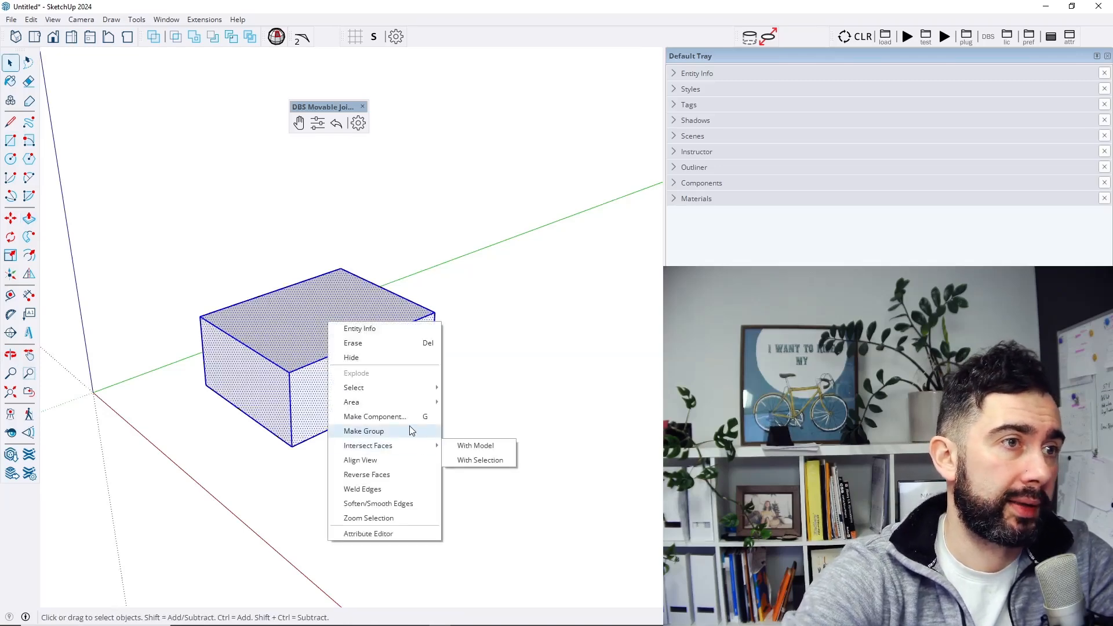
click(409, 426)
click(524, 320)
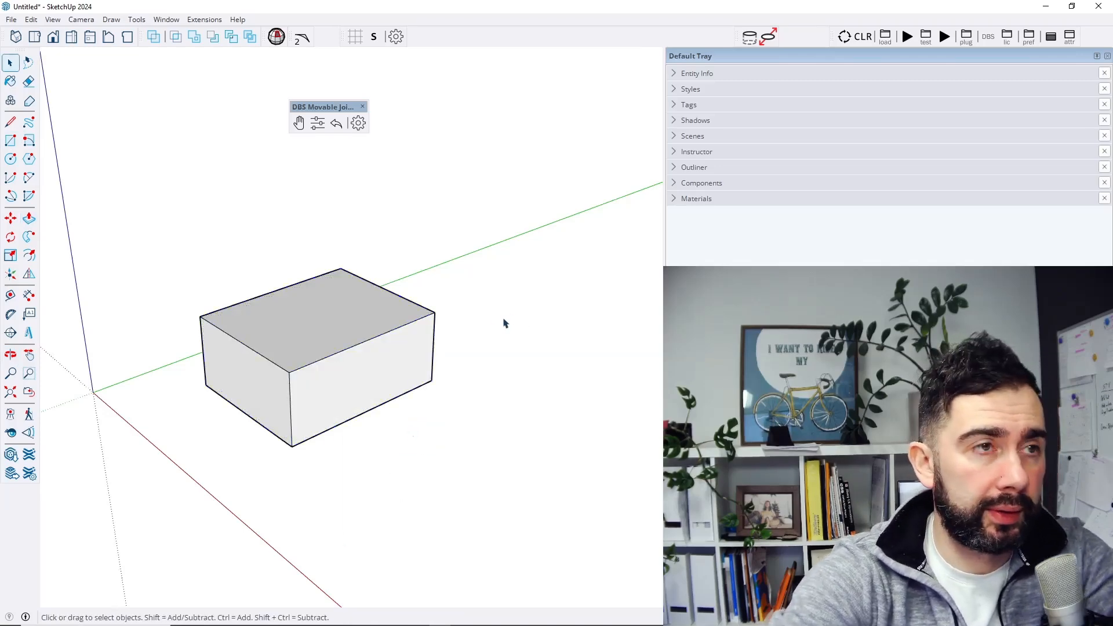
middle_drag(505, 323, 294, 275)
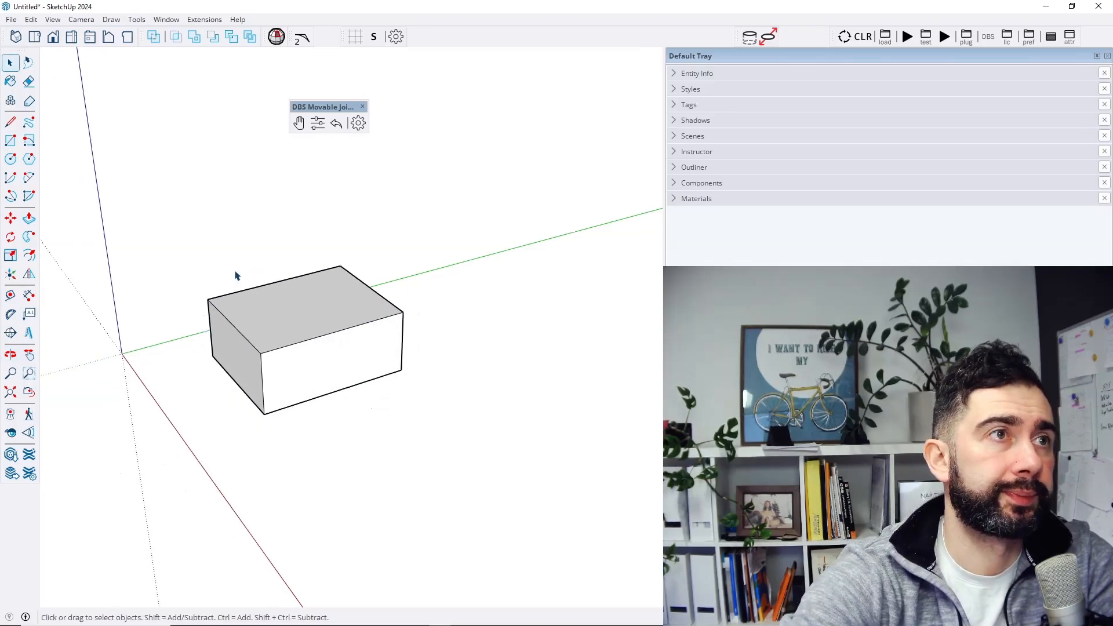
click(329, 323)
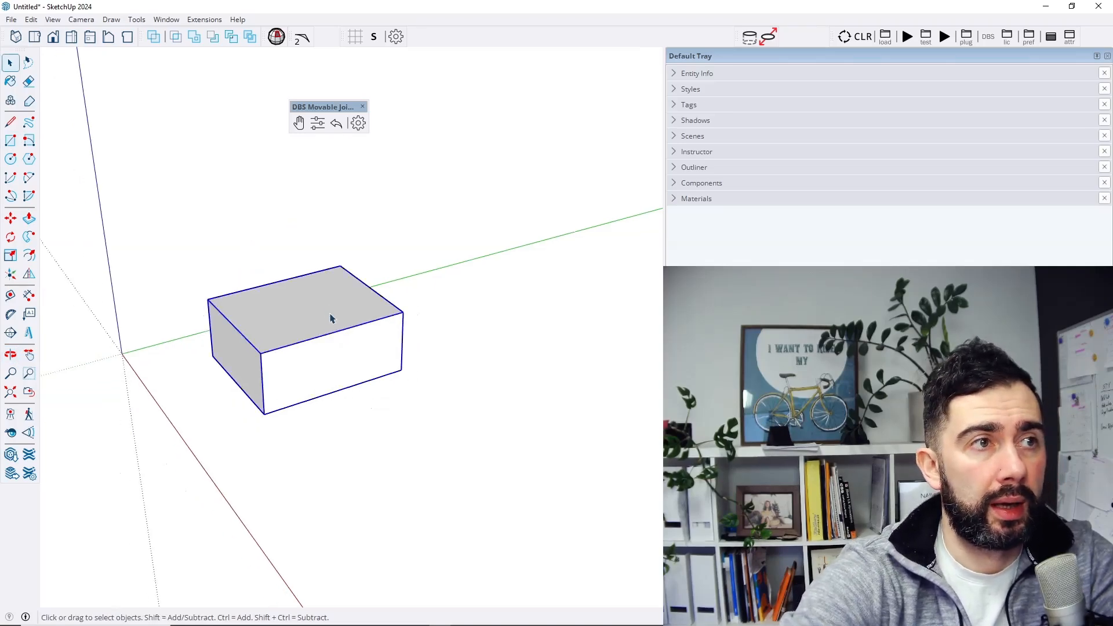
click(356, 190)
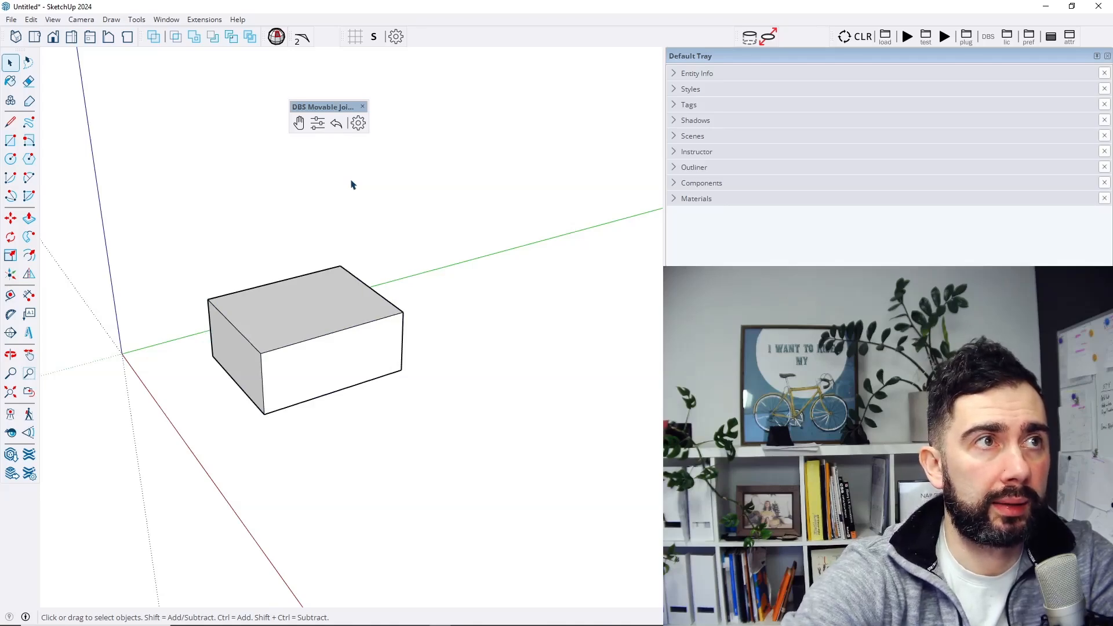
Start a joint configuration on the box group and set its instance name to First.
click(358, 126)
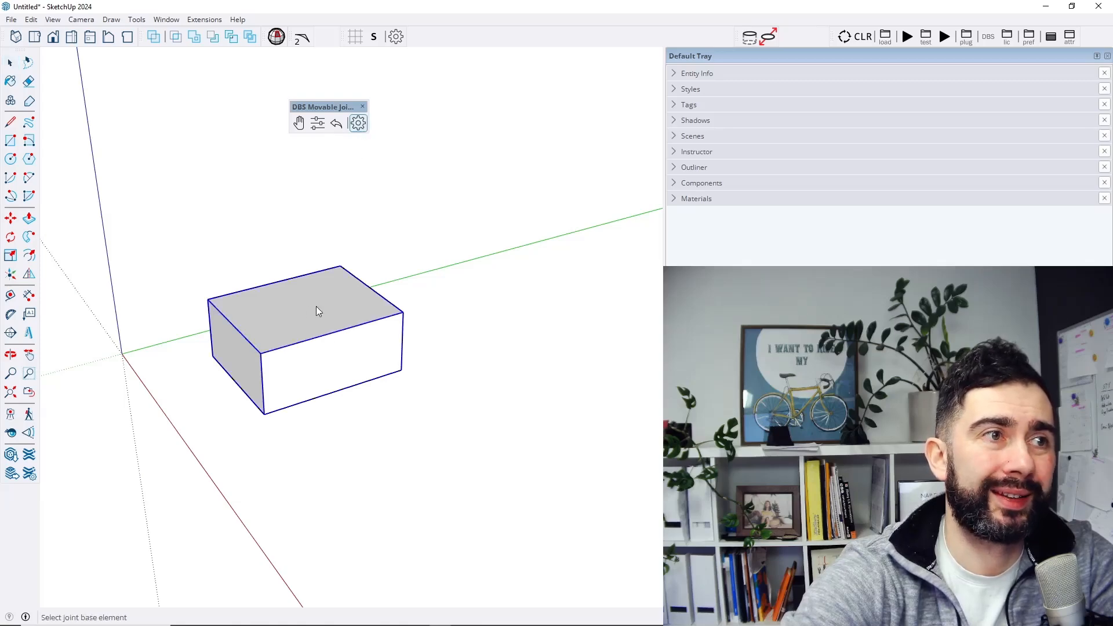
click(292, 307)
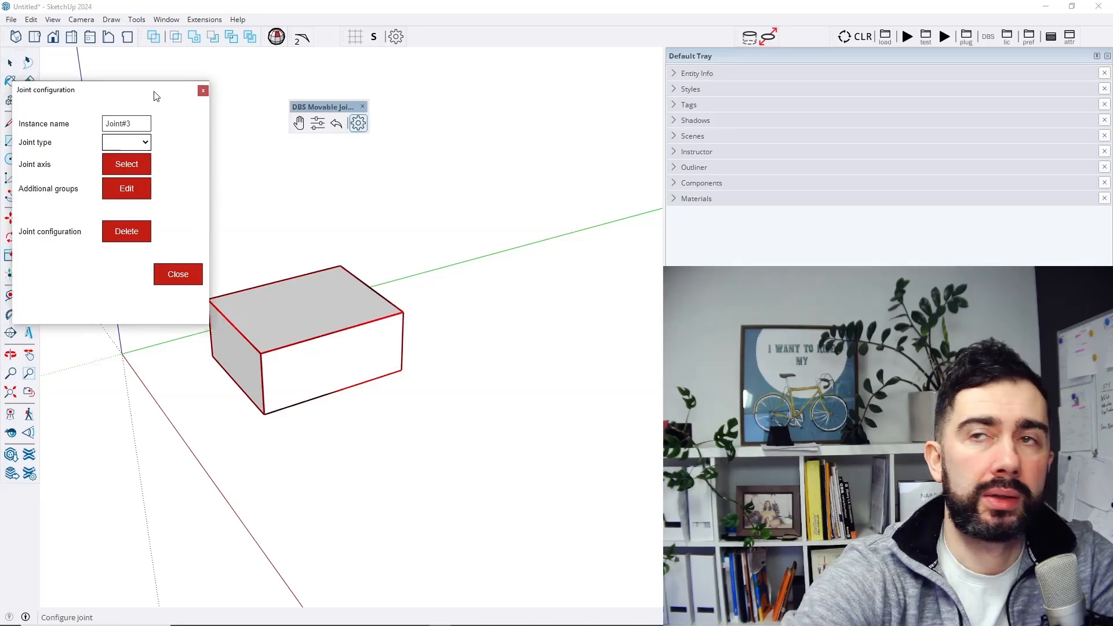
drag(156, 95, 170, 191)
scroll(543, 256, down, 2)
scroll(318, 277, up, 2)
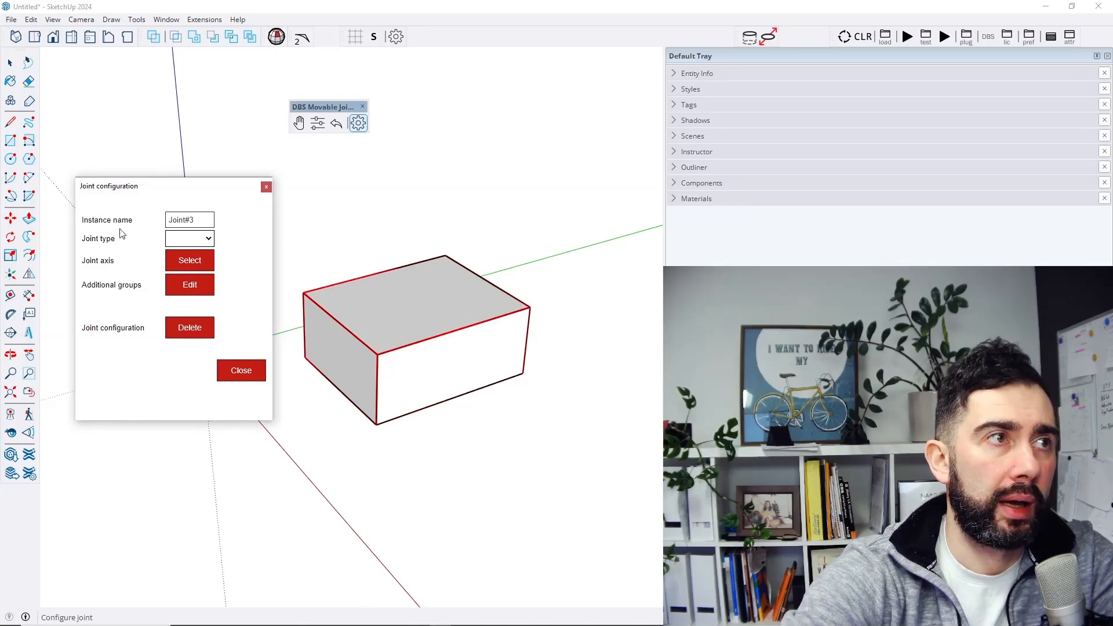
double_click(199, 216)
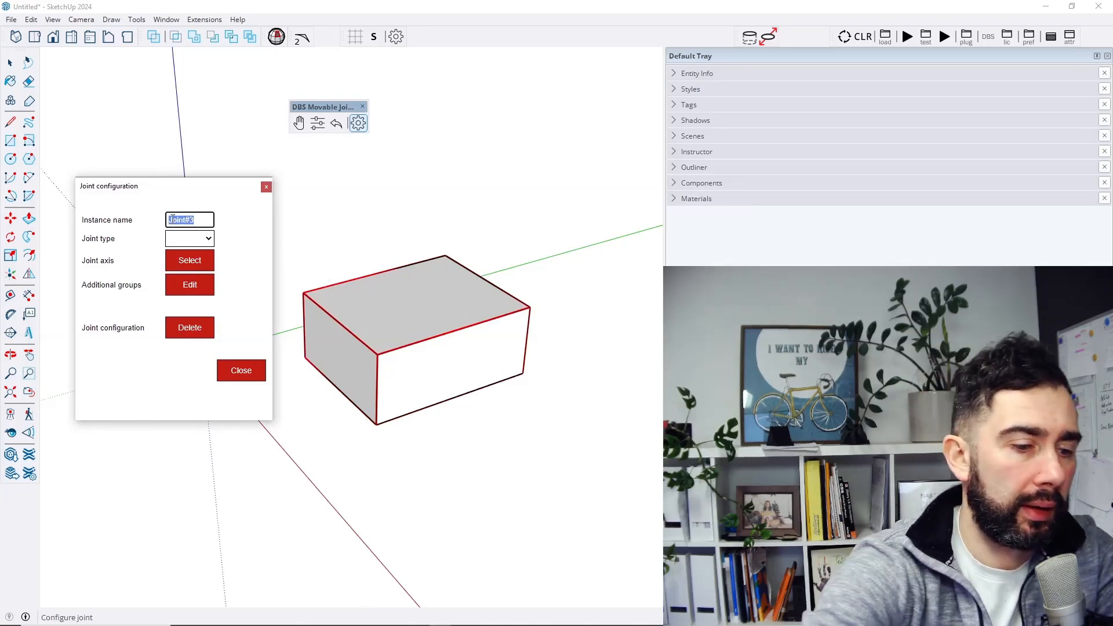
text(First)
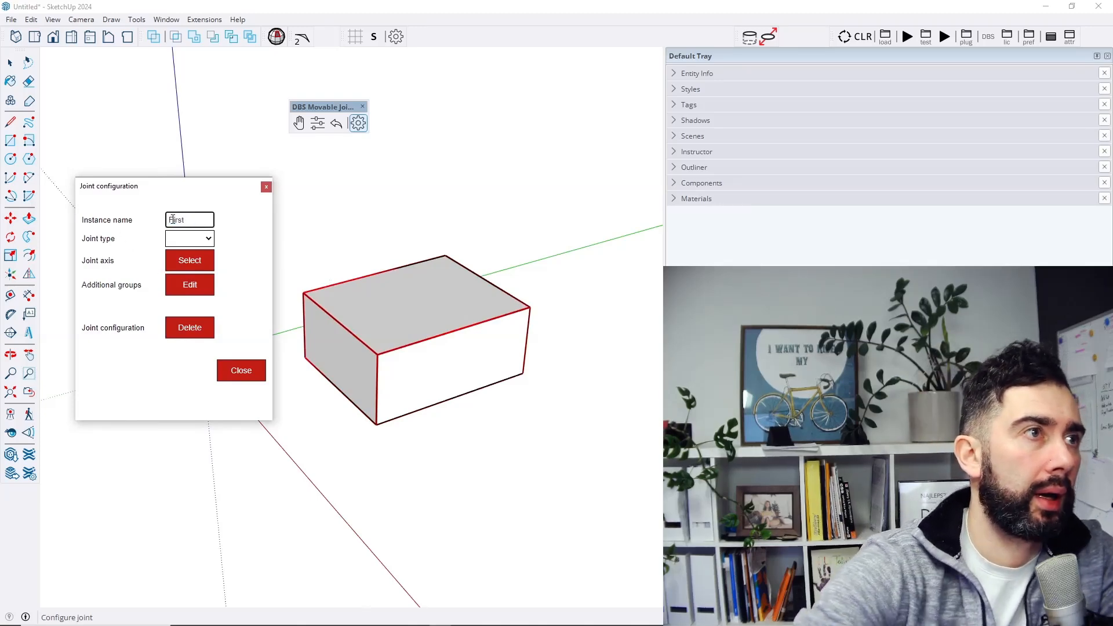
click(247, 252)
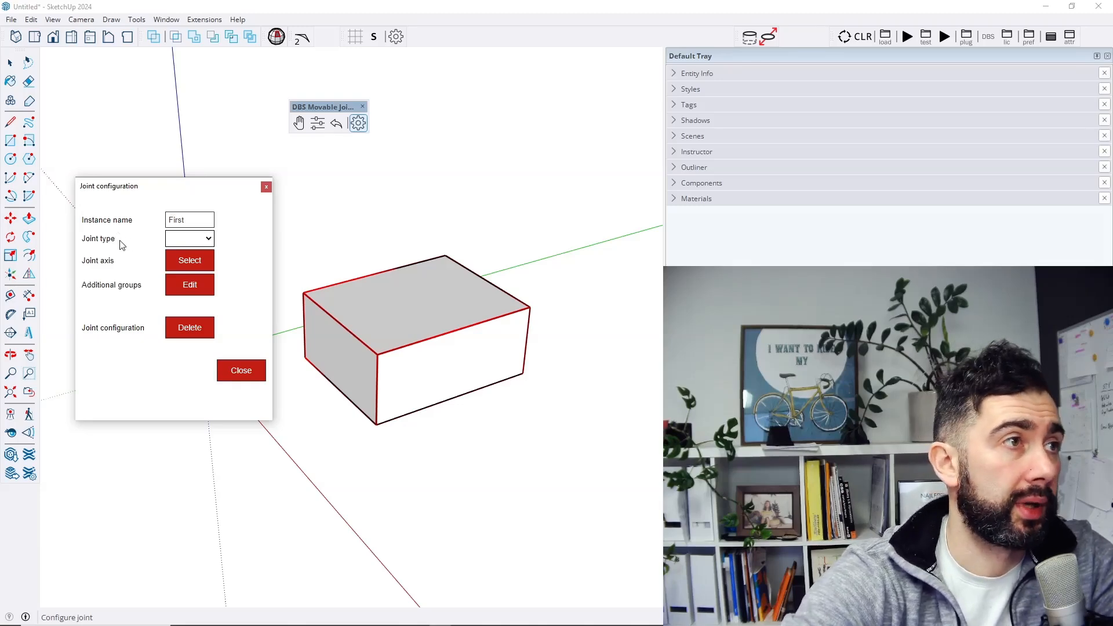
Set the joint type to slider, choose the box's front top edge parallel to the green axis as joint axis, and close the configuration.
click(172, 240)
click(182, 262)
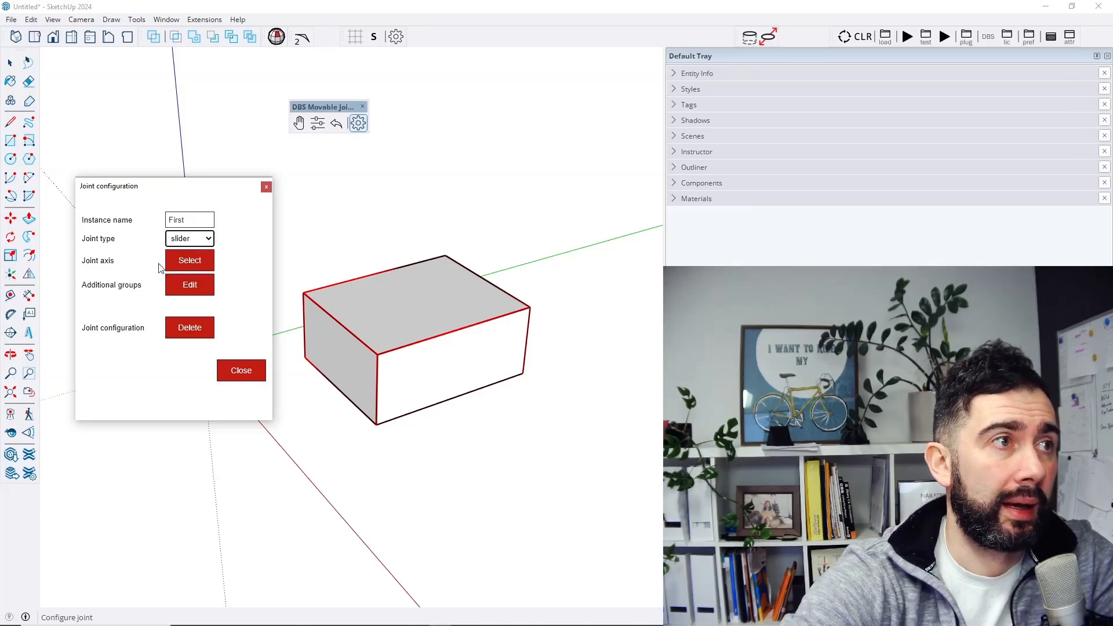
click(200, 262)
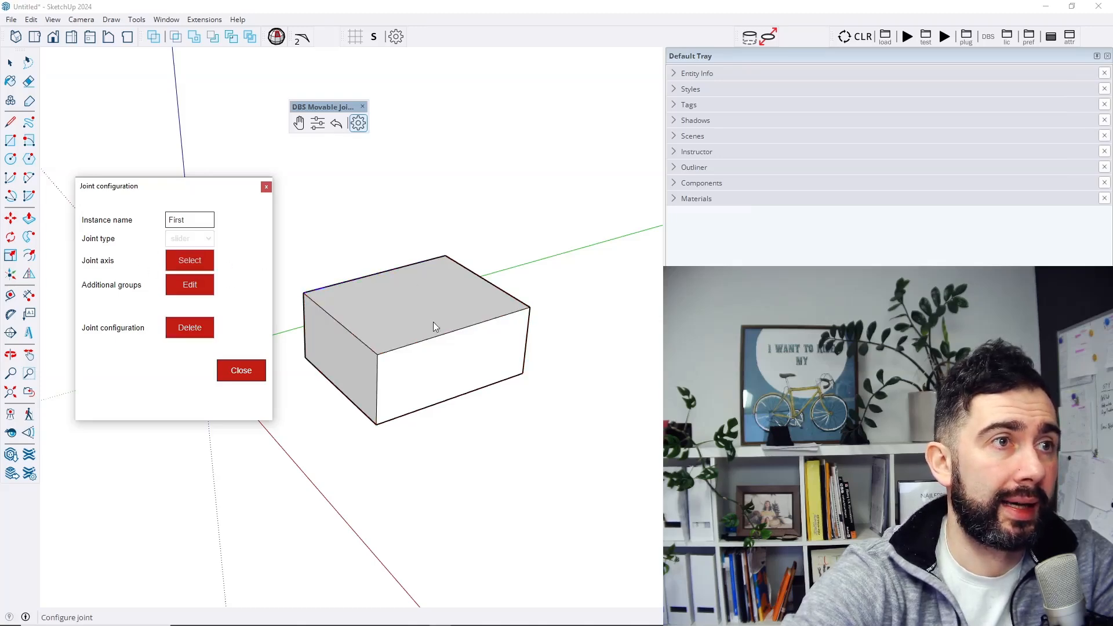
click(439, 340)
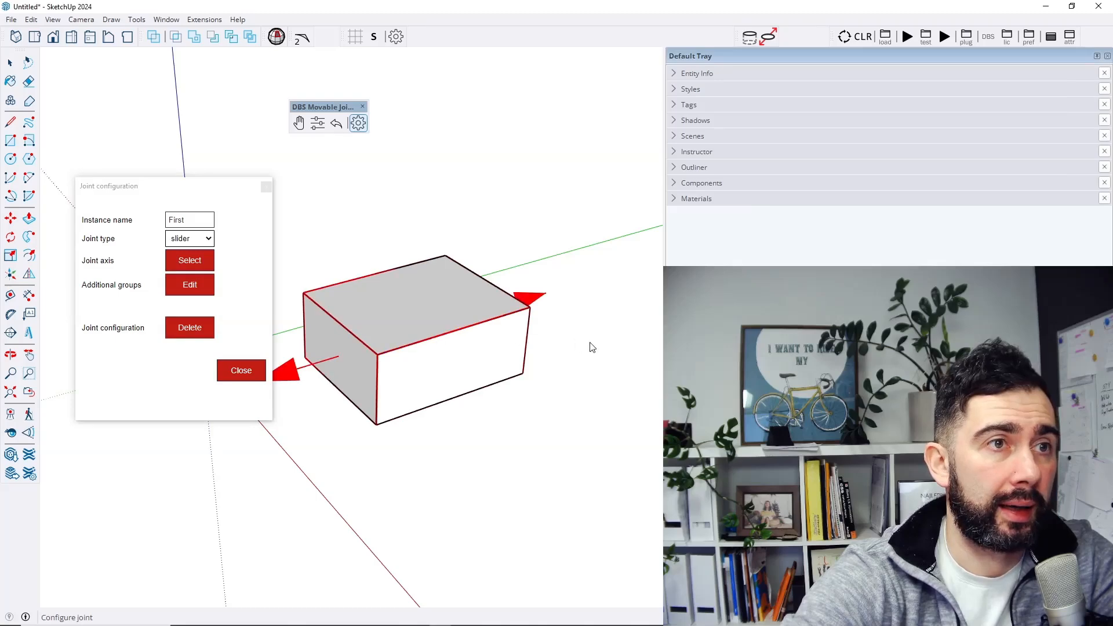
mouse_move(589, 346)
middle_down()
mouse_move(609, 336)
mouse_move(564, 357)
mouse_move(591, 341)
middle_up()
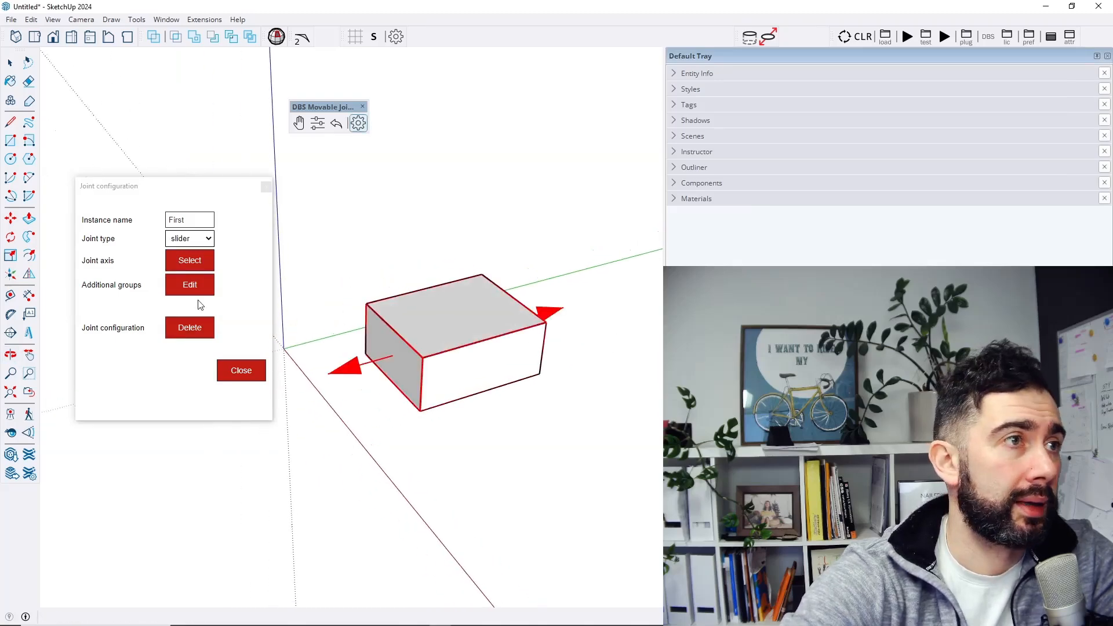
click(241, 371)
scroll(197, 386, down, 1)
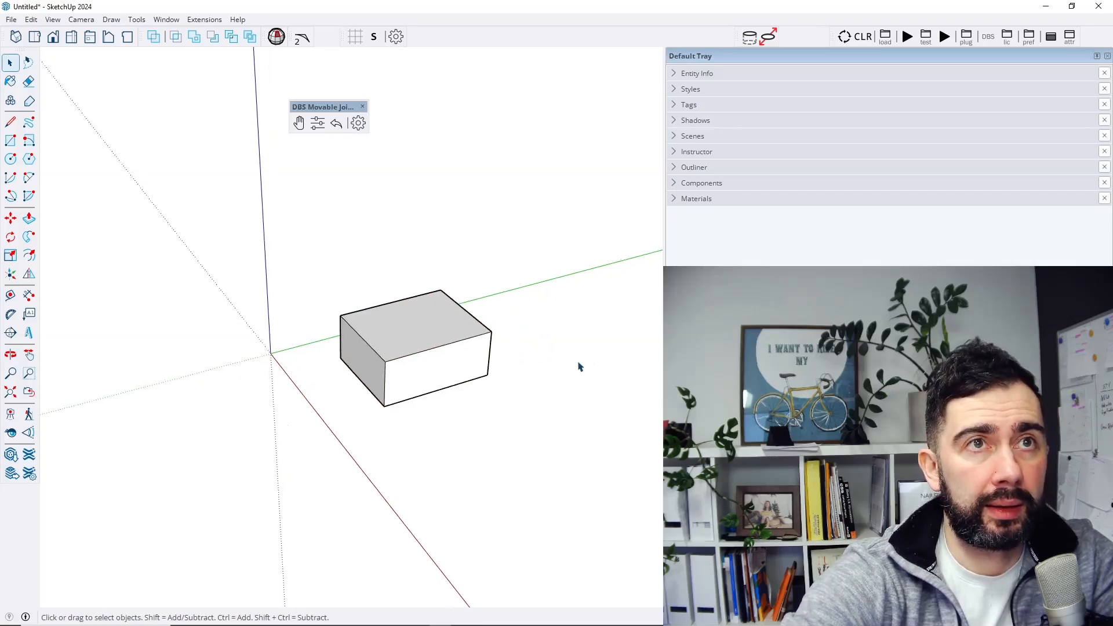
Slide the box along its joint axis toward the origin with the joint interaction tool.
scroll(544, 374, up, 2)
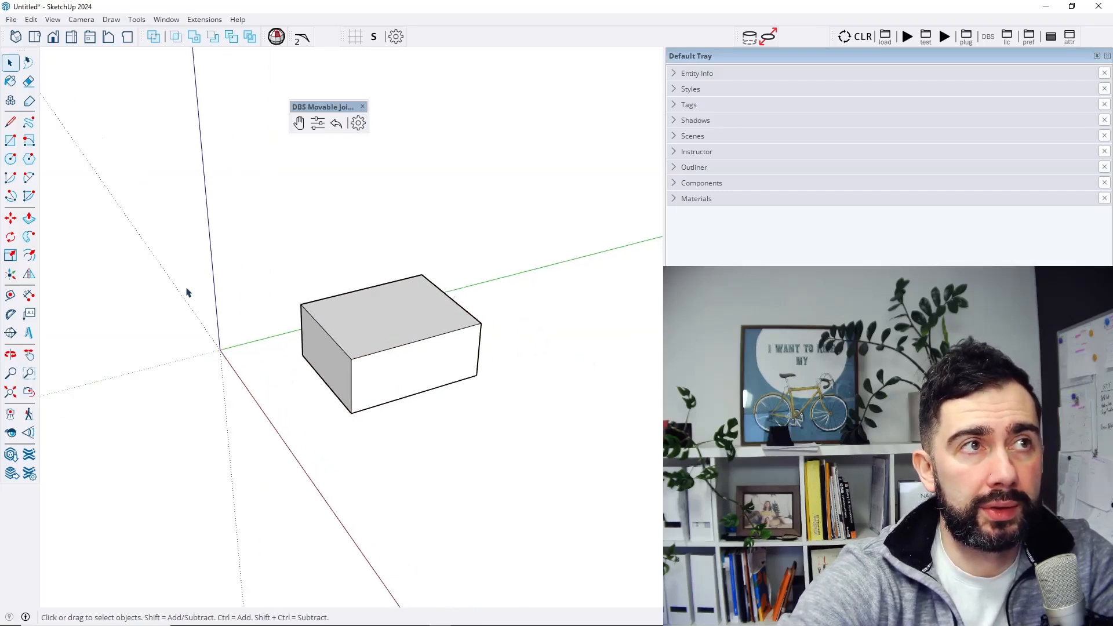
click(299, 123)
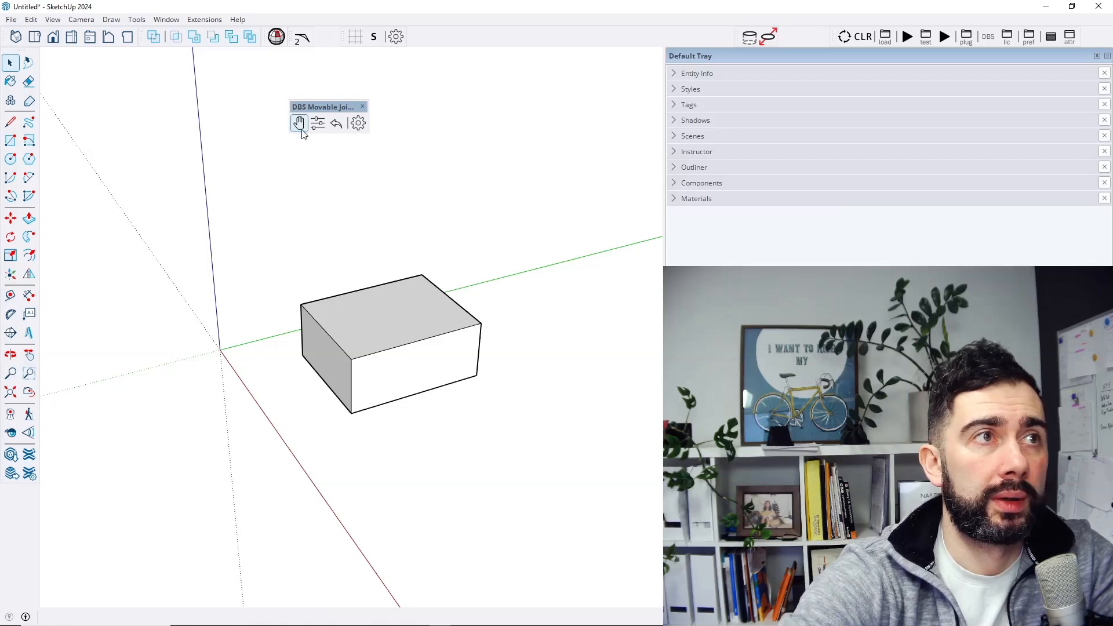
drag(387, 355, 351, 377)
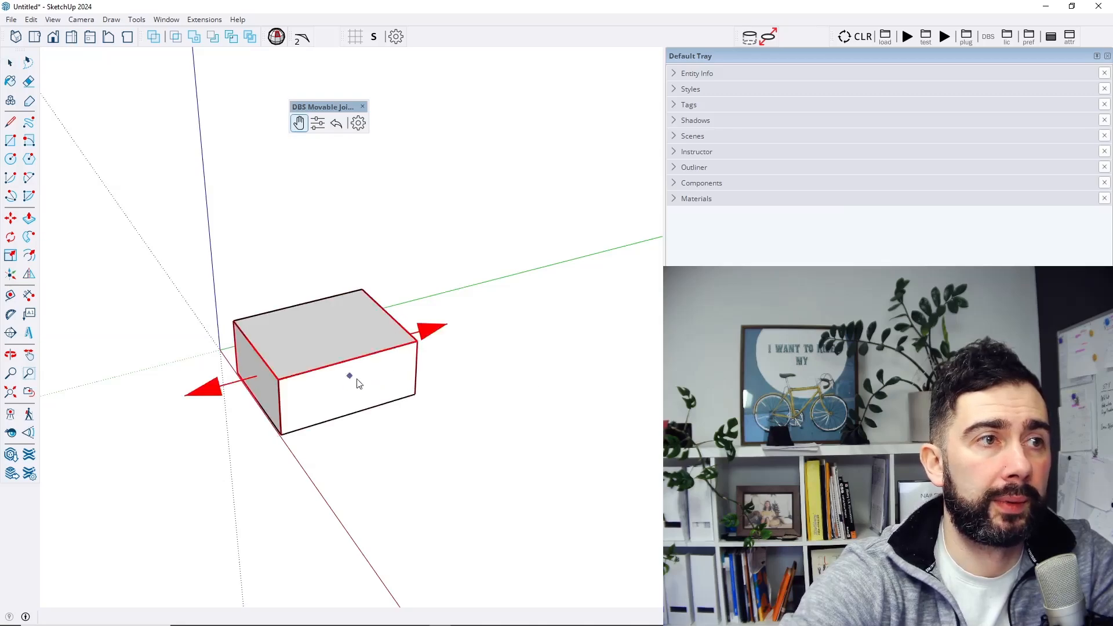
key(space)
Examine the box's joint name, position and range settings in the Movable Joints control window, then close it.
click(332, 316)
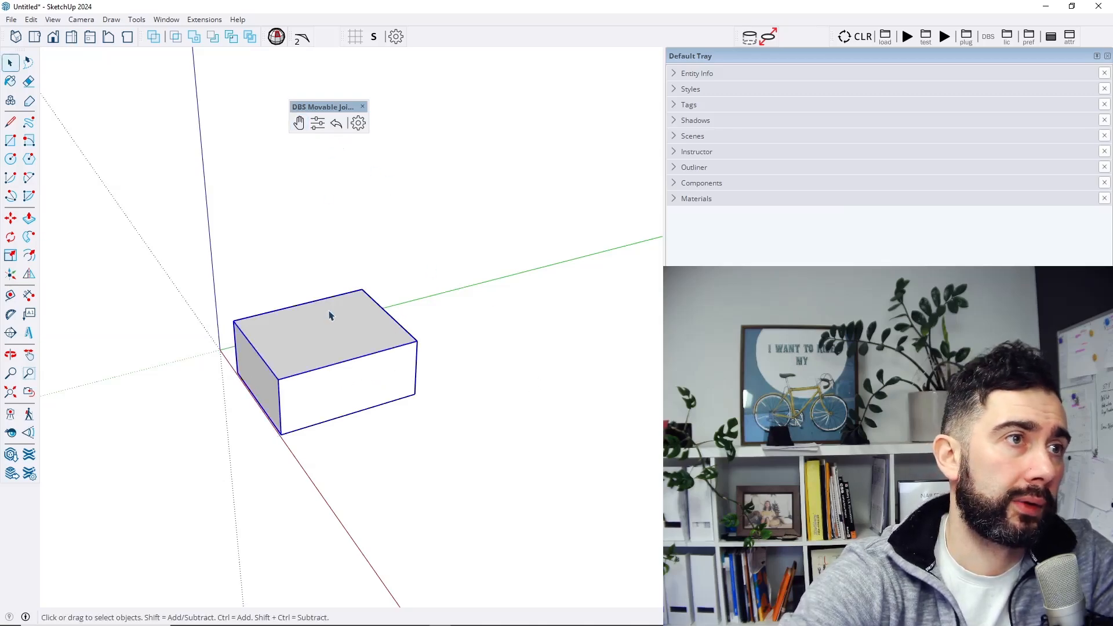
click(317, 126)
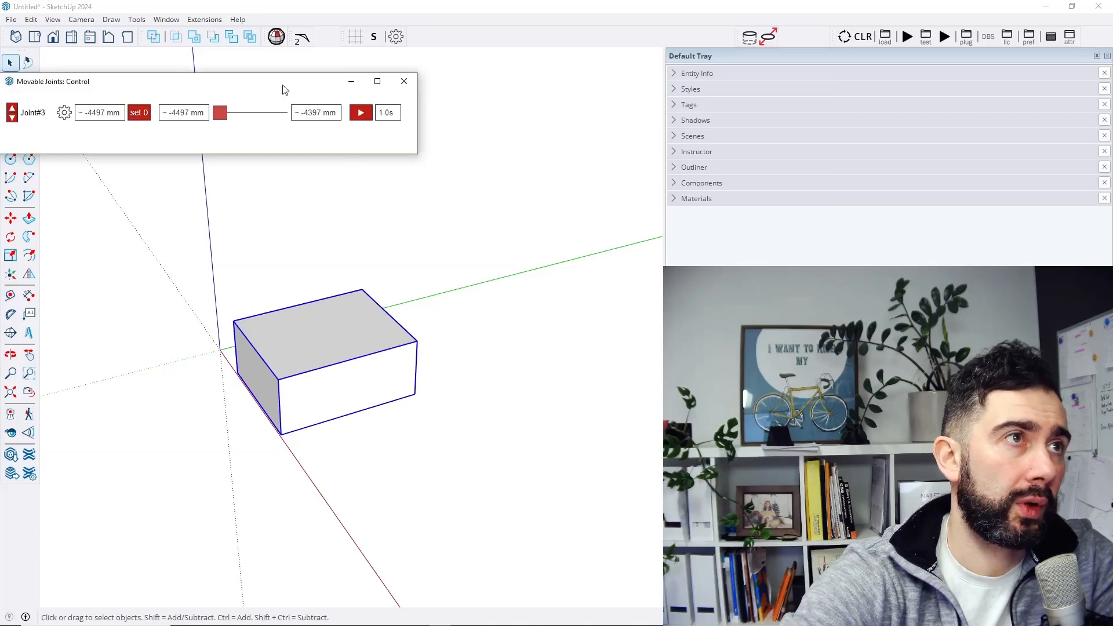
drag(280, 87, 406, 160)
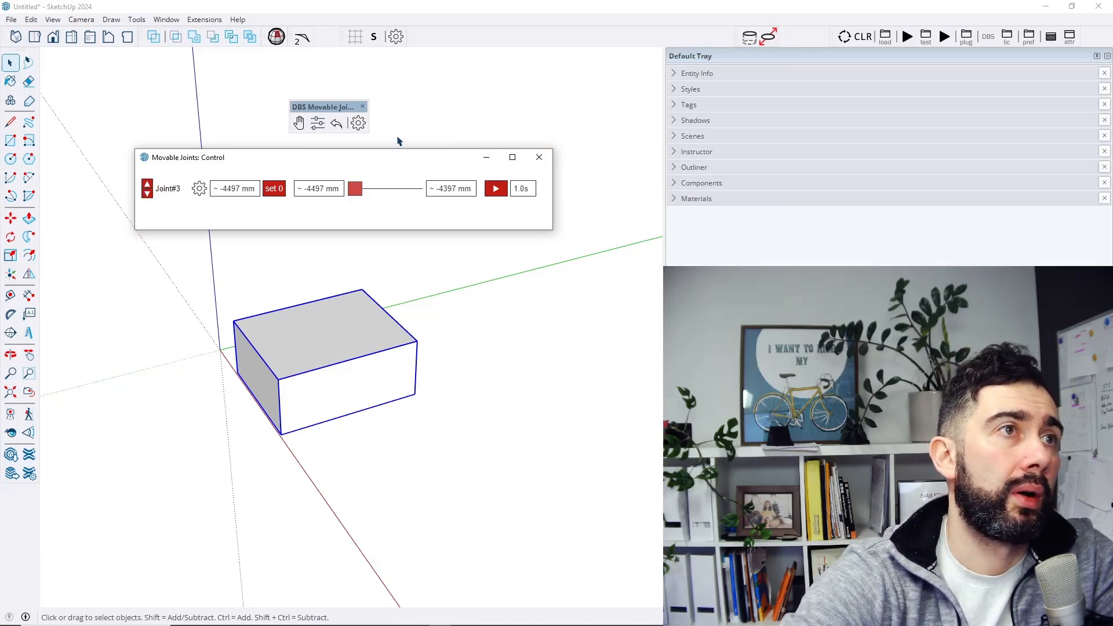
click(539, 157)
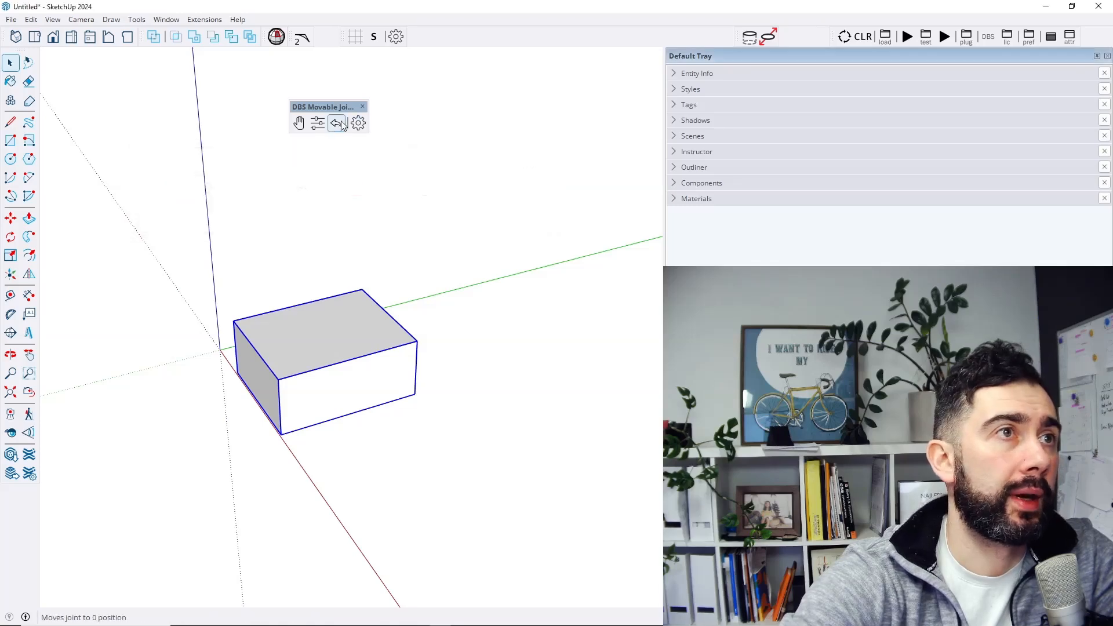
Reopen the box's joint configuration and rename the instance as First.
click(358, 123)
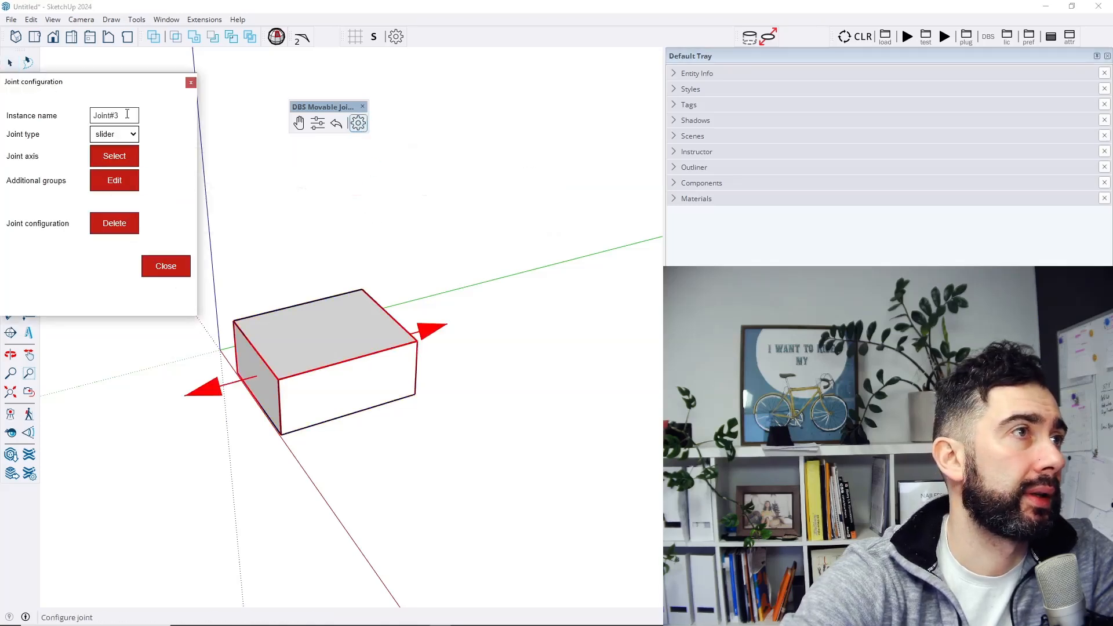
drag(127, 114, 63, 119)
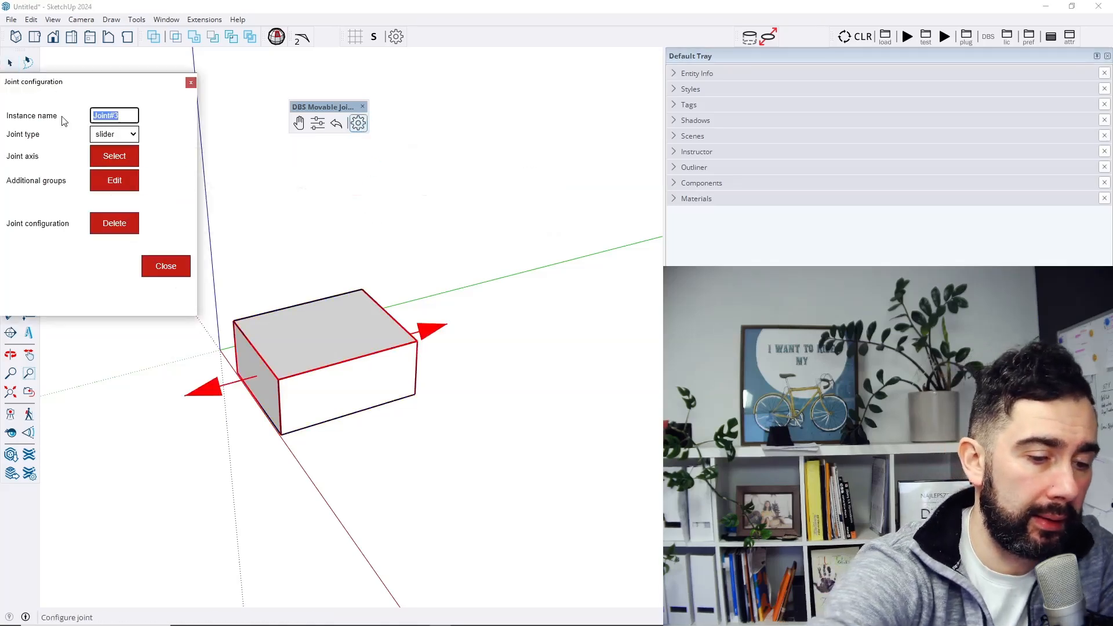
text(First)
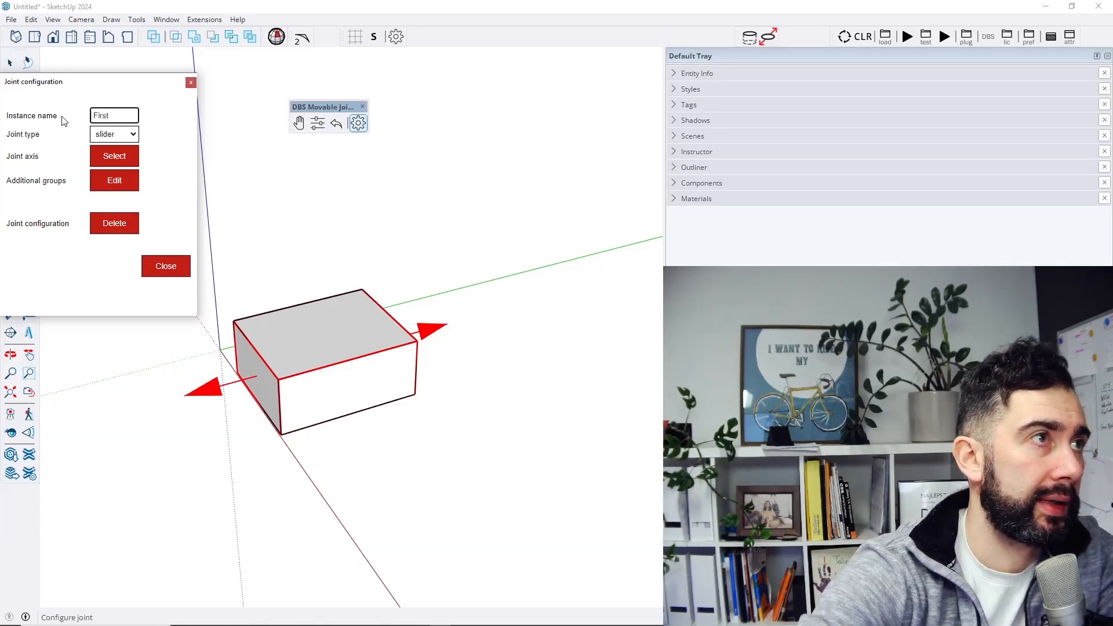
Undo the instance name entry, enter First again as the box's joint name, and close the joint configuration.
key(ctrl+z)
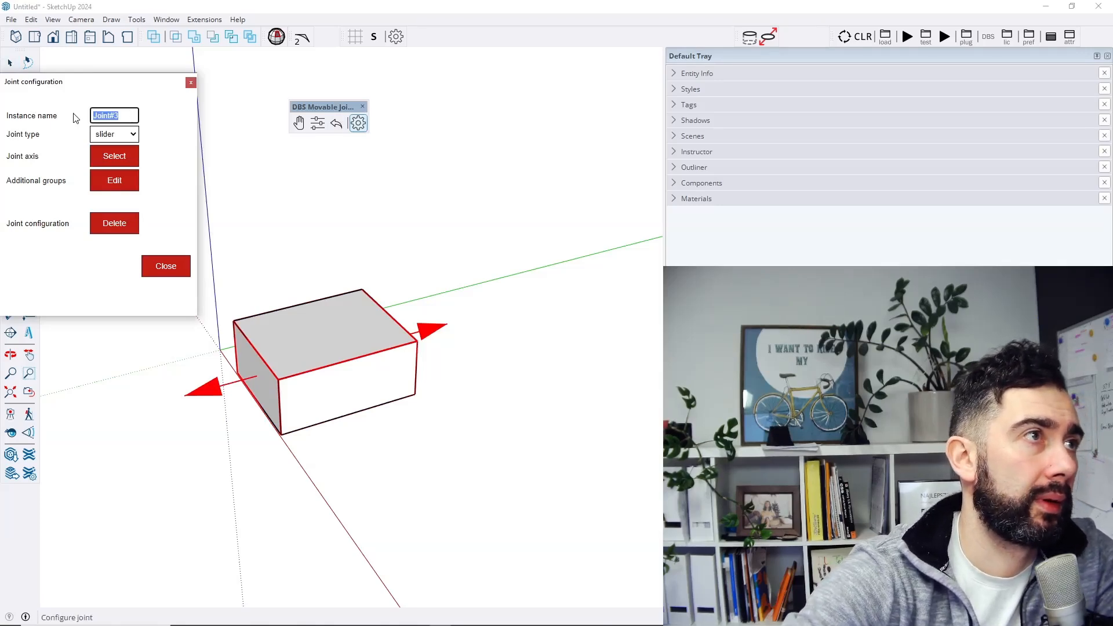
text(First)
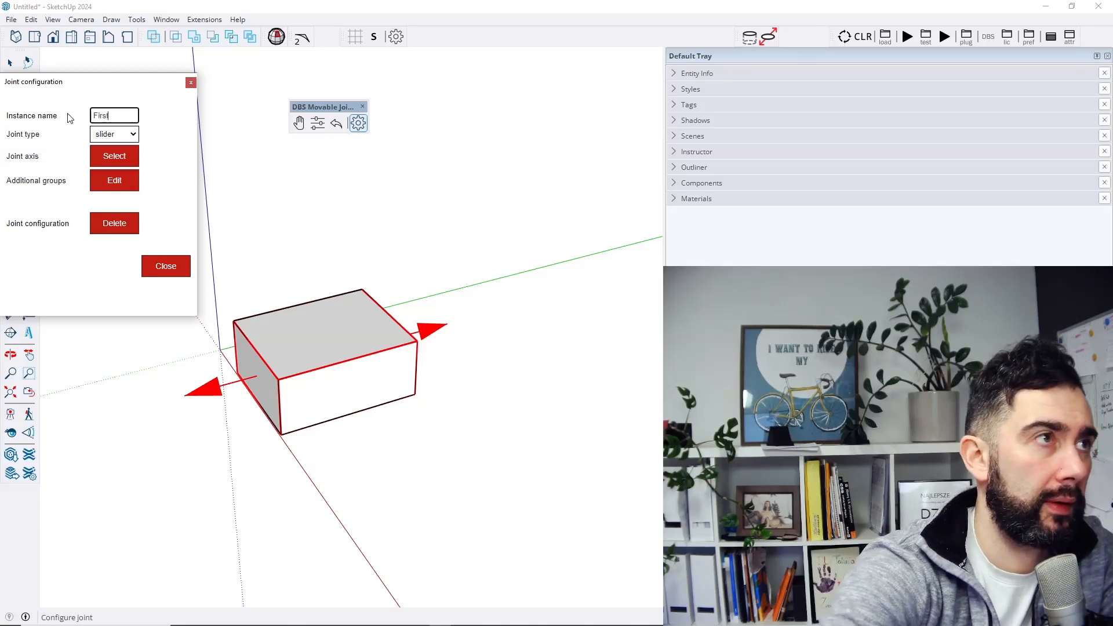
click(68, 119)
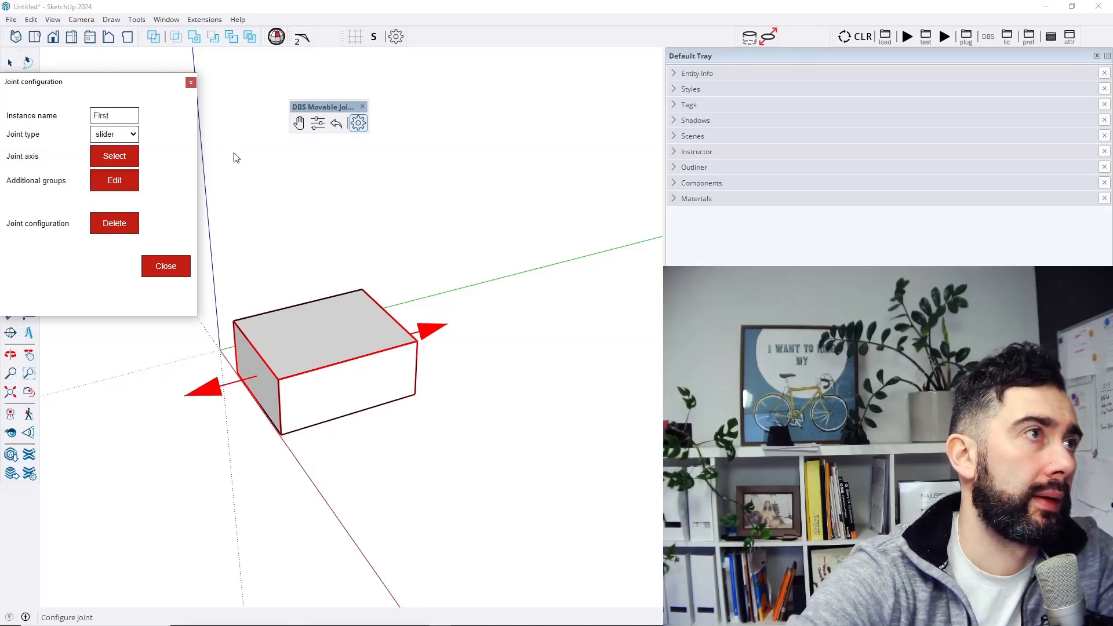
click(191, 84)
Examine the First joint in the Movable Joints control window and compare its name with the box's instance name in Entity Info.
click(317, 123)
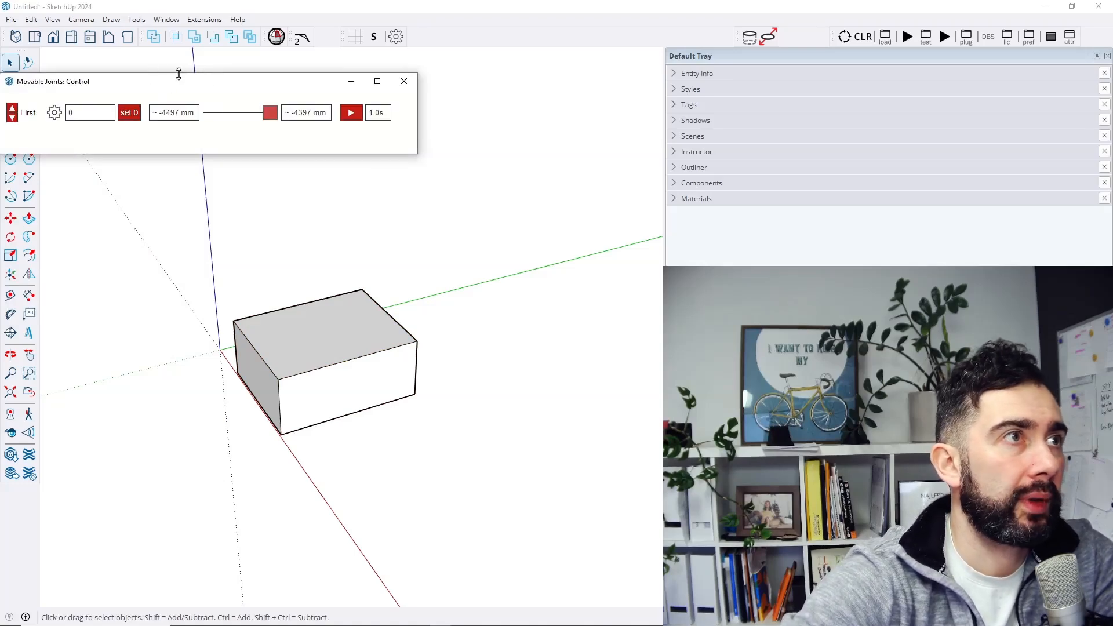
drag(177, 86, 316, 167)
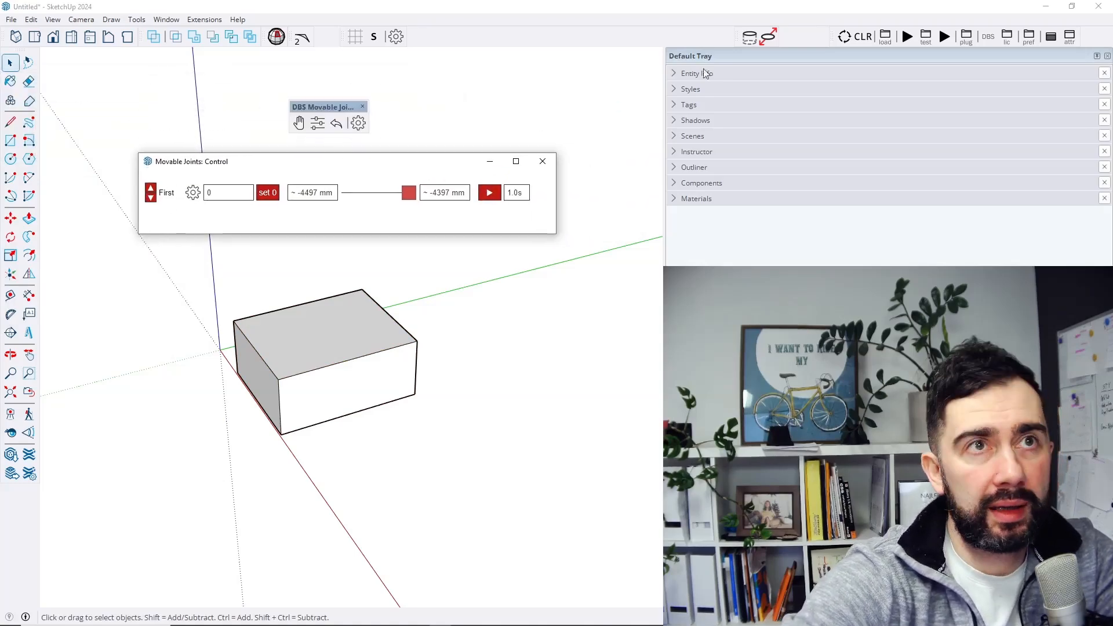
click(673, 73)
click(377, 340)
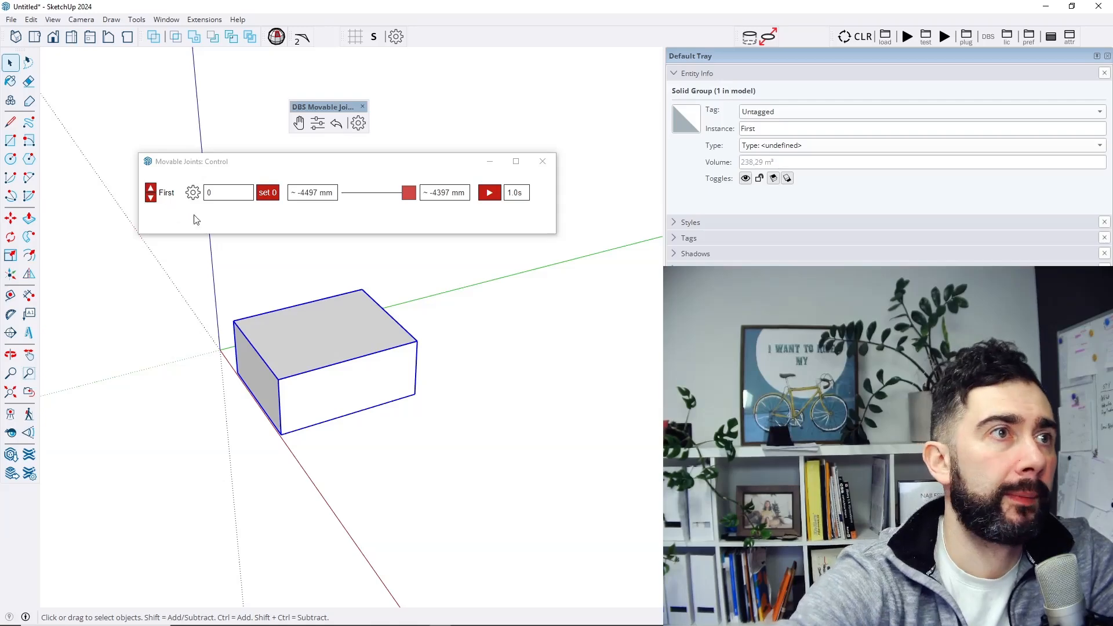
Zero the First joint at its current position and set its range from 0 mm to 5000 mm.
click(269, 195)
double_click(305, 194)
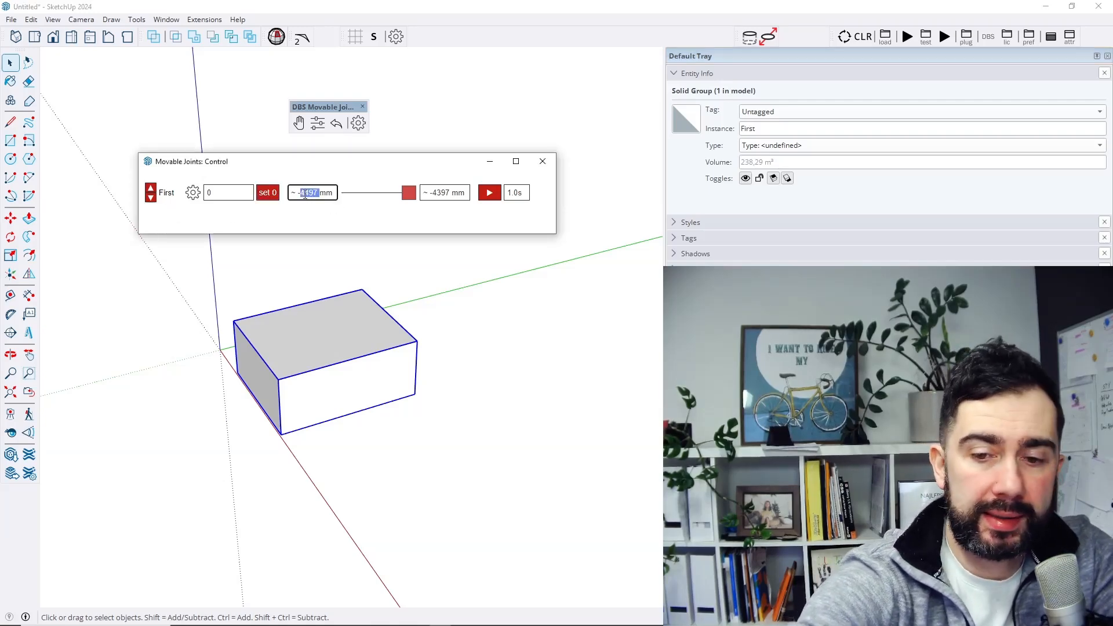
text(0)
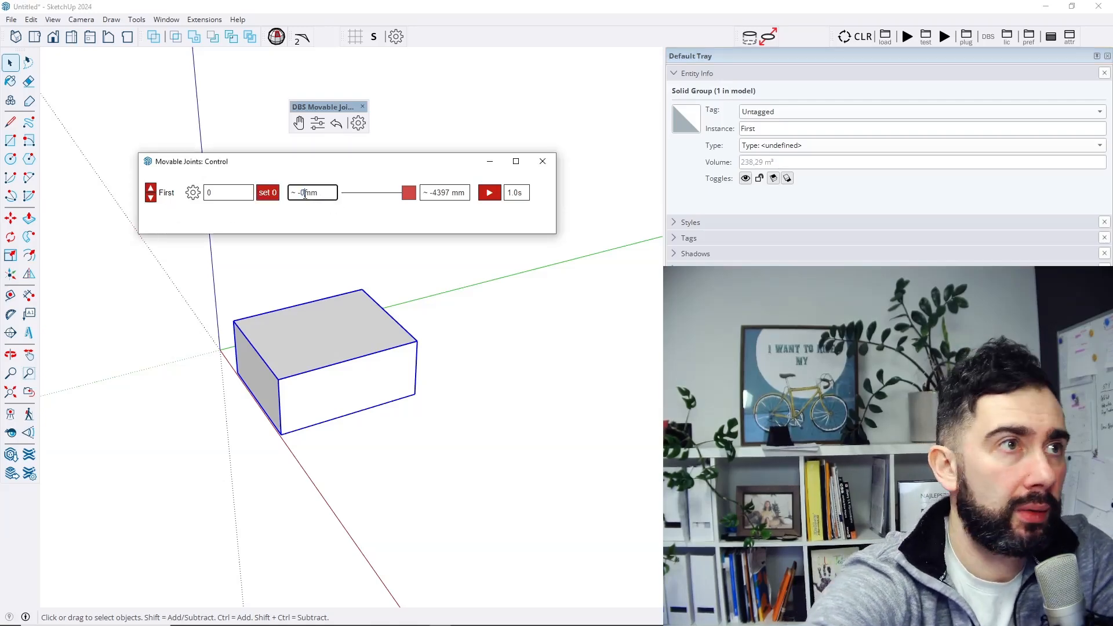
click(266, 197)
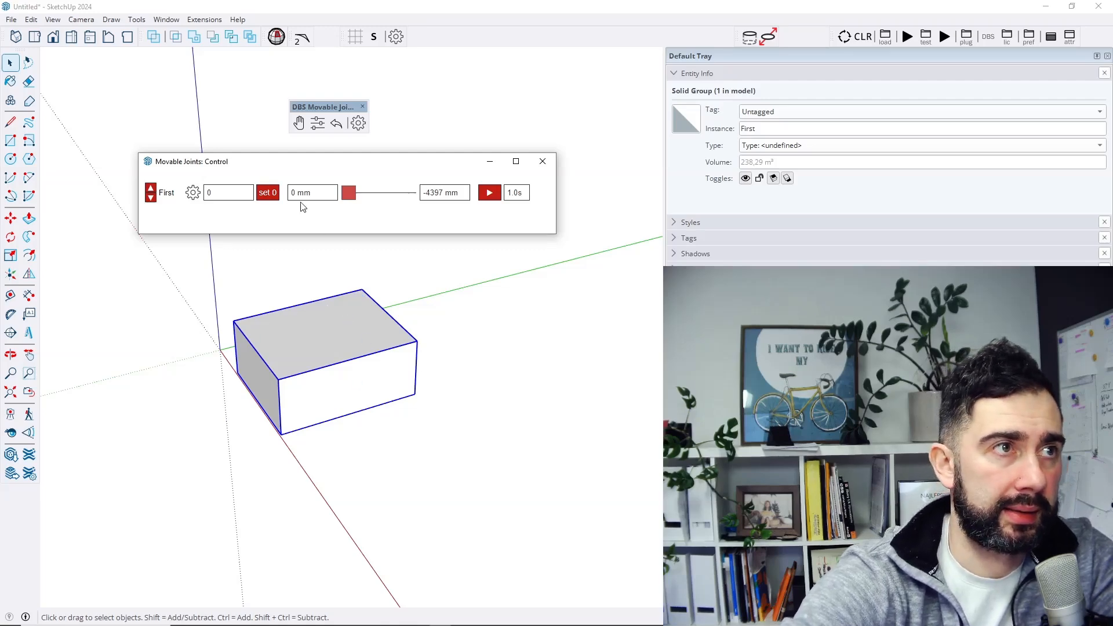
double_click(436, 195)
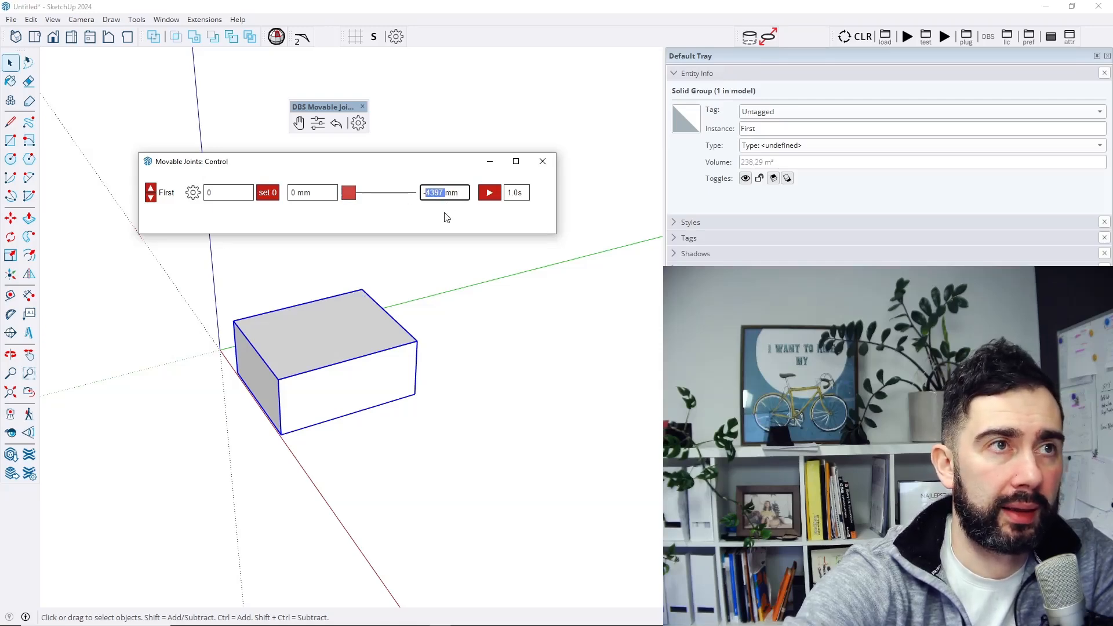
key(BackSpace)
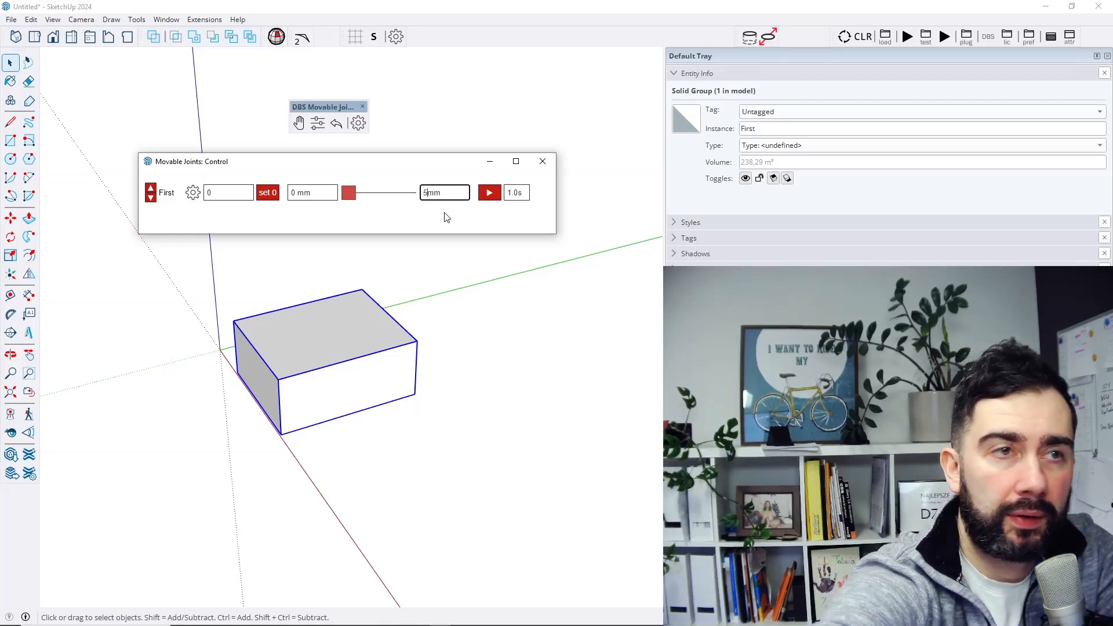
key(Return)
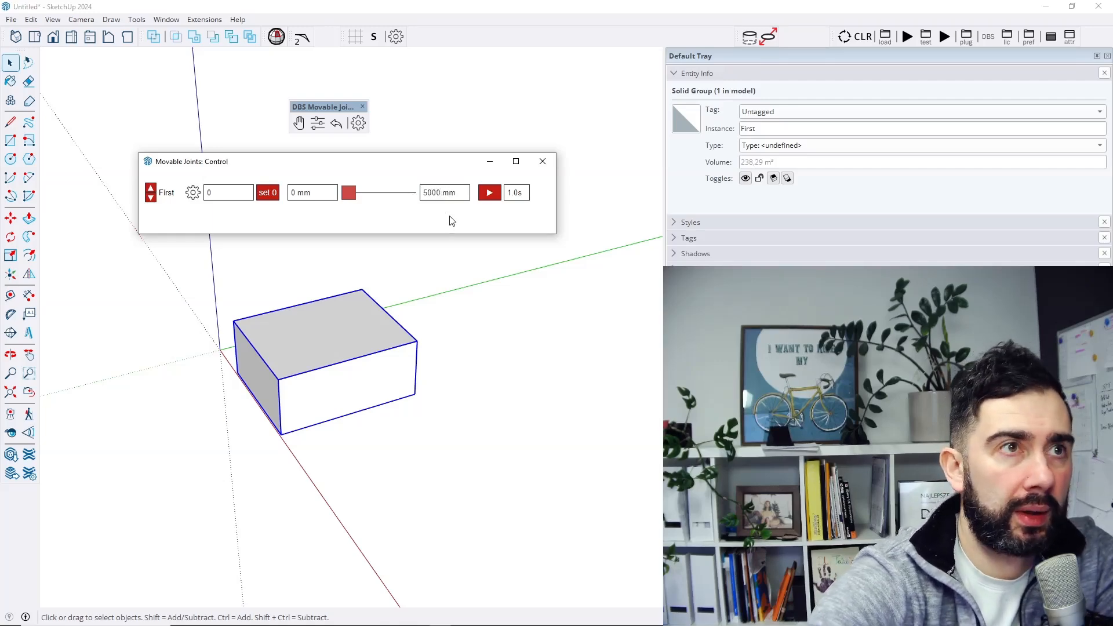
Test the First joint's travel with its position slider and play its motion.
mouse_move(348, 196)
mouse_down()
mouse_move(415, 194)
mouse_move(344, 196)
mouse_up()
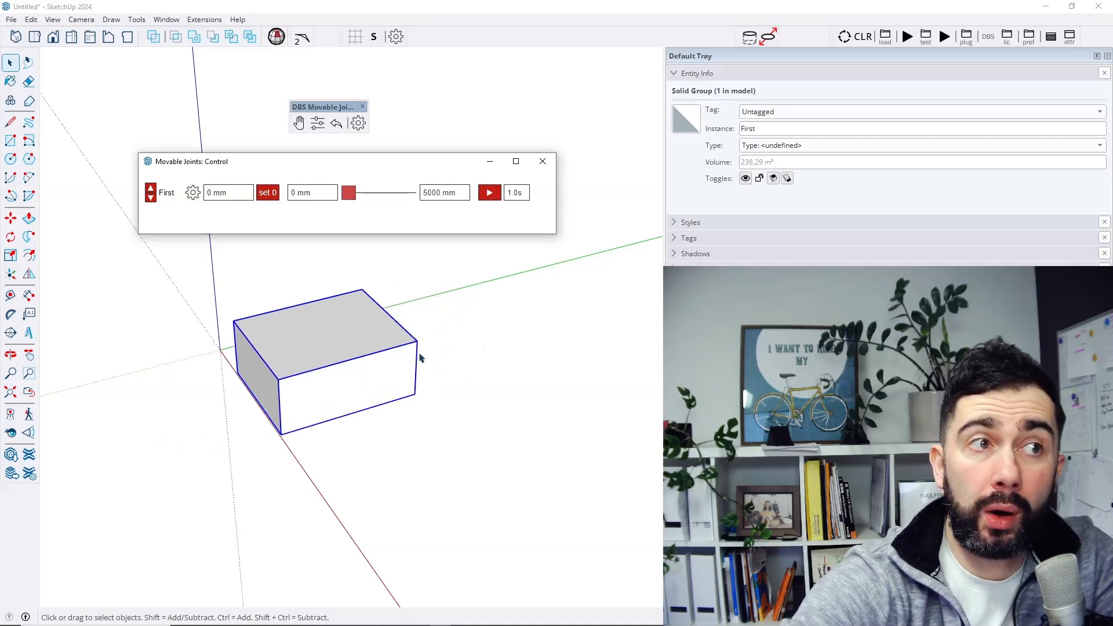
mouse_move(348, 197)
mouse_down()
mouse_move(418, 194)
mouse_move(347, 197)
mouse_up()
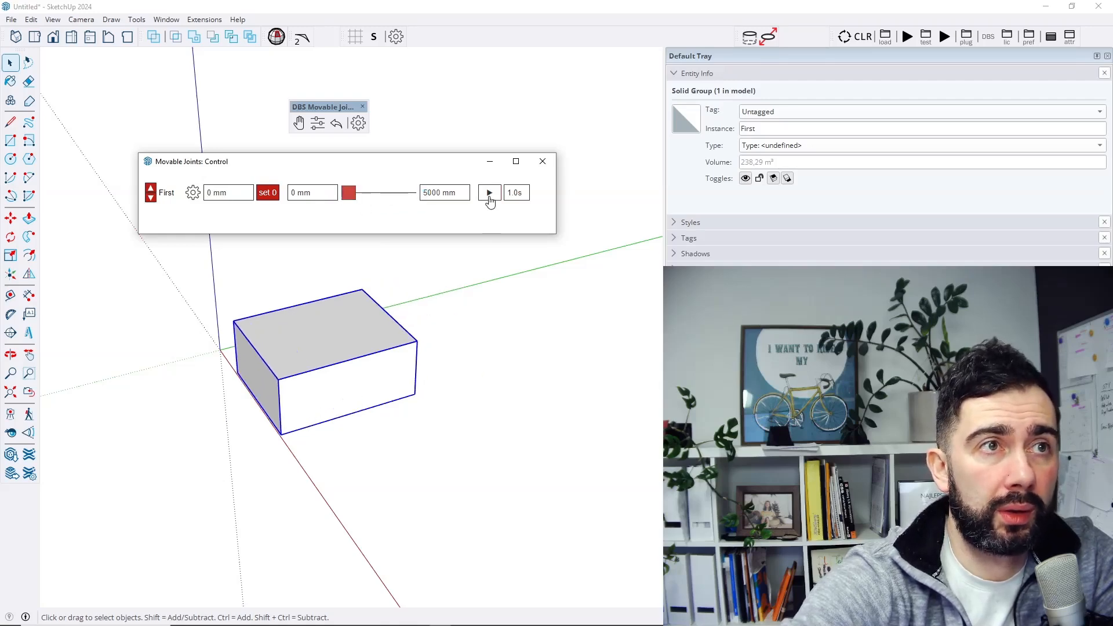
click(490, 194)
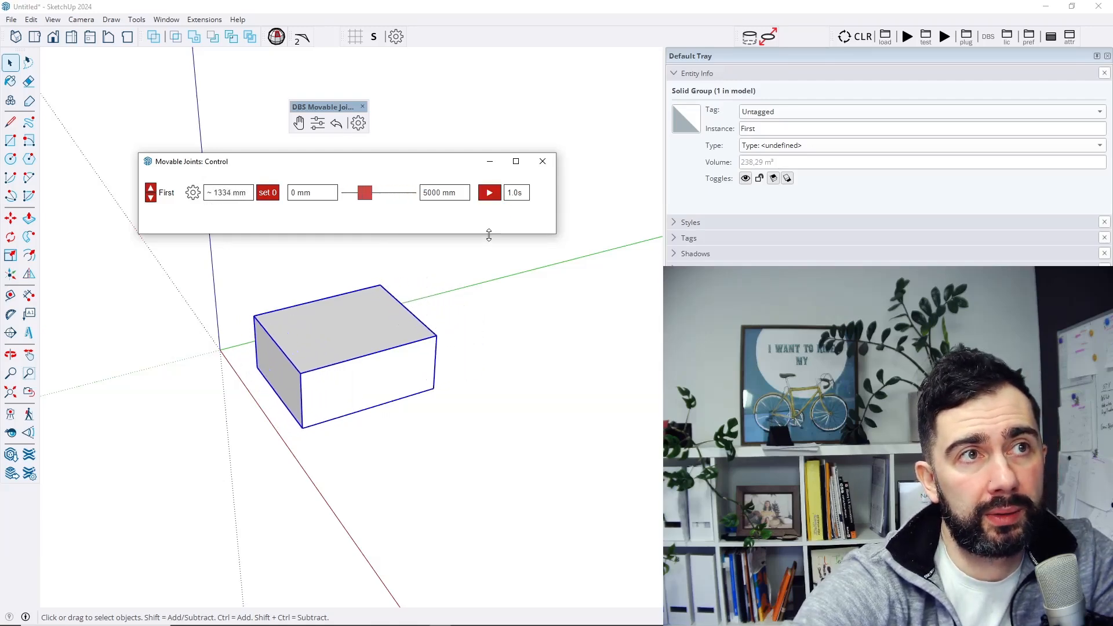
Set the First joint's animation duration to 2.0 s and play the motion again.
click(512, 193)
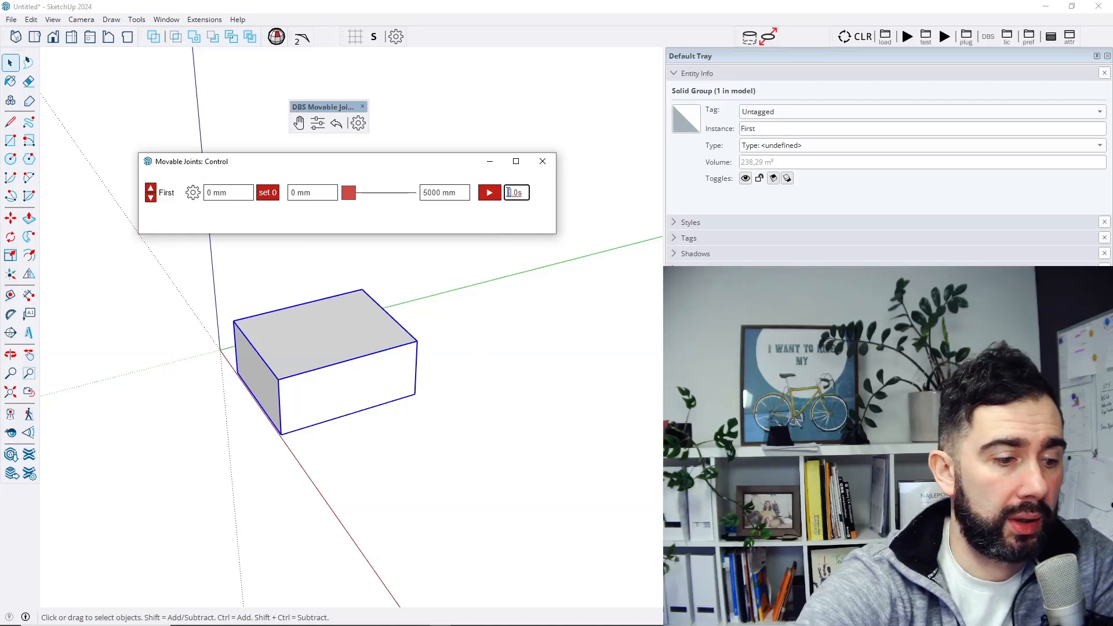
key(Return)
click(488, 193)
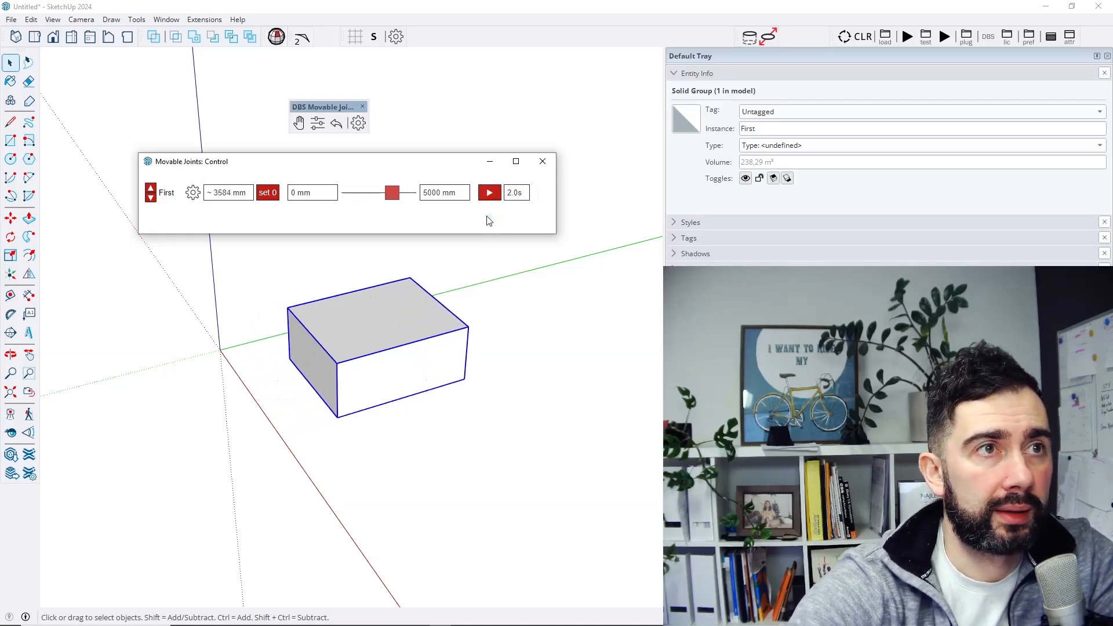
Set the First joint's position to 2500 mm, then close the control window and deselect the box.
click(216, 193)
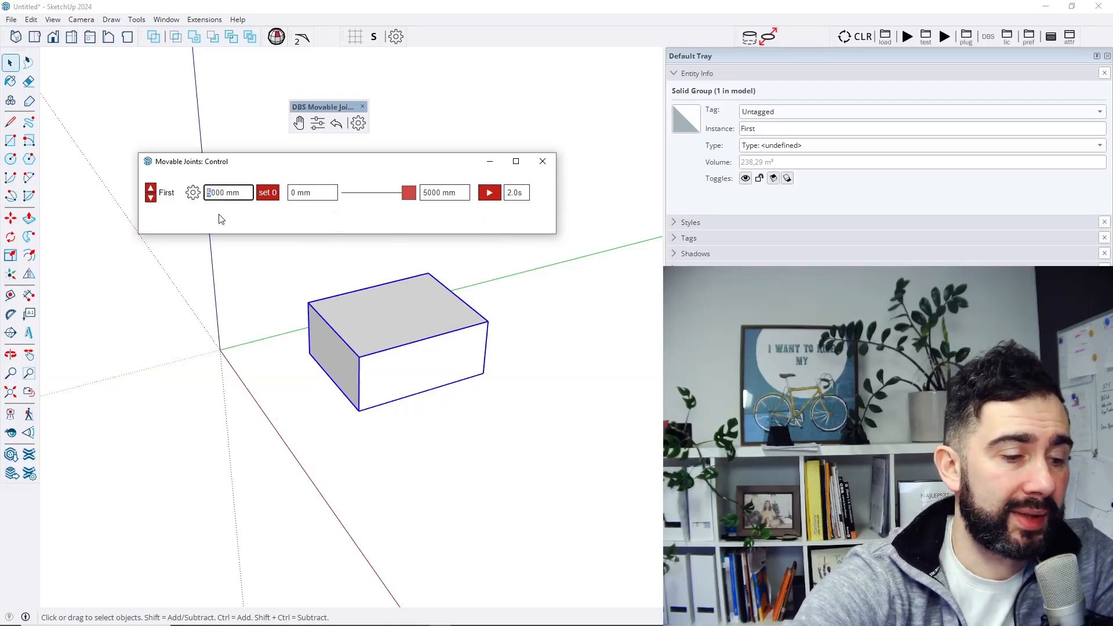
text(2)
key(Right)
key(Delete)
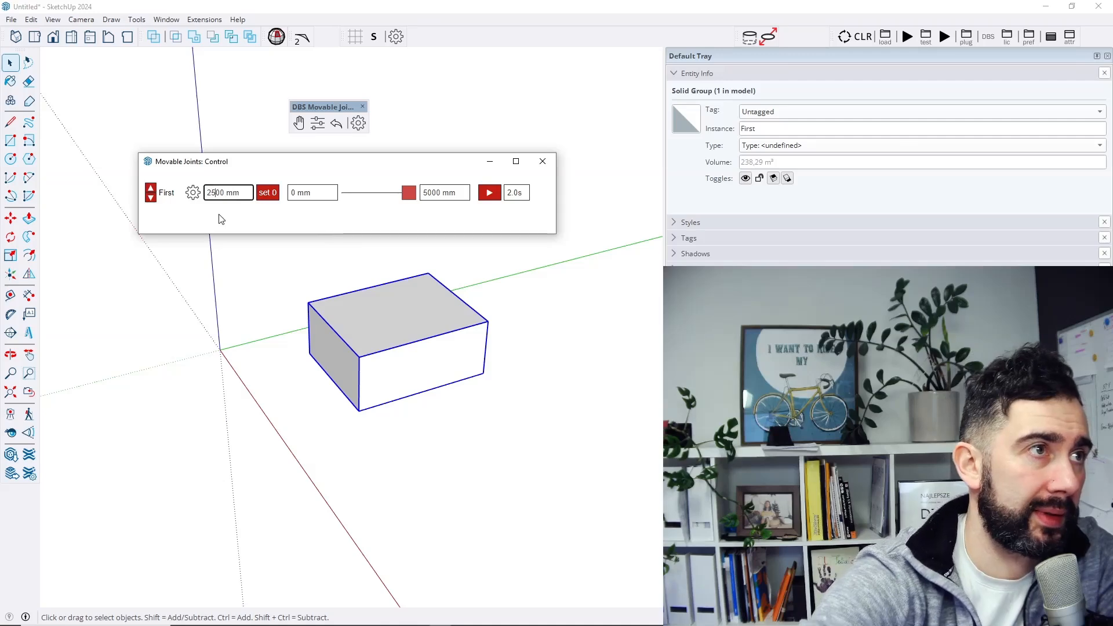
key(Return)
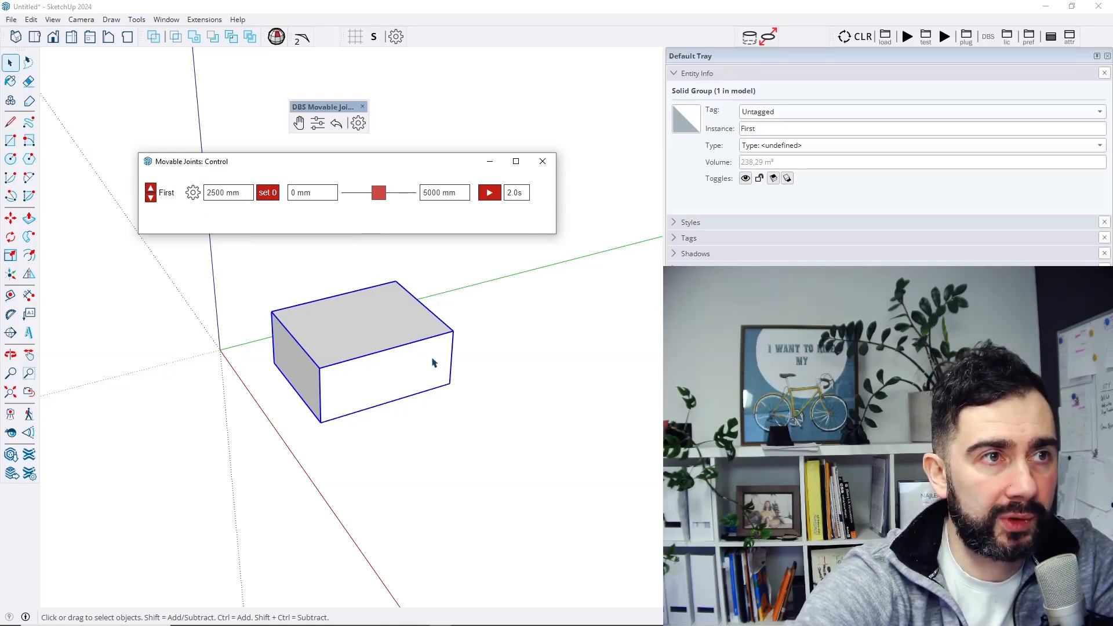
click(542, 161)
click(528, 329)
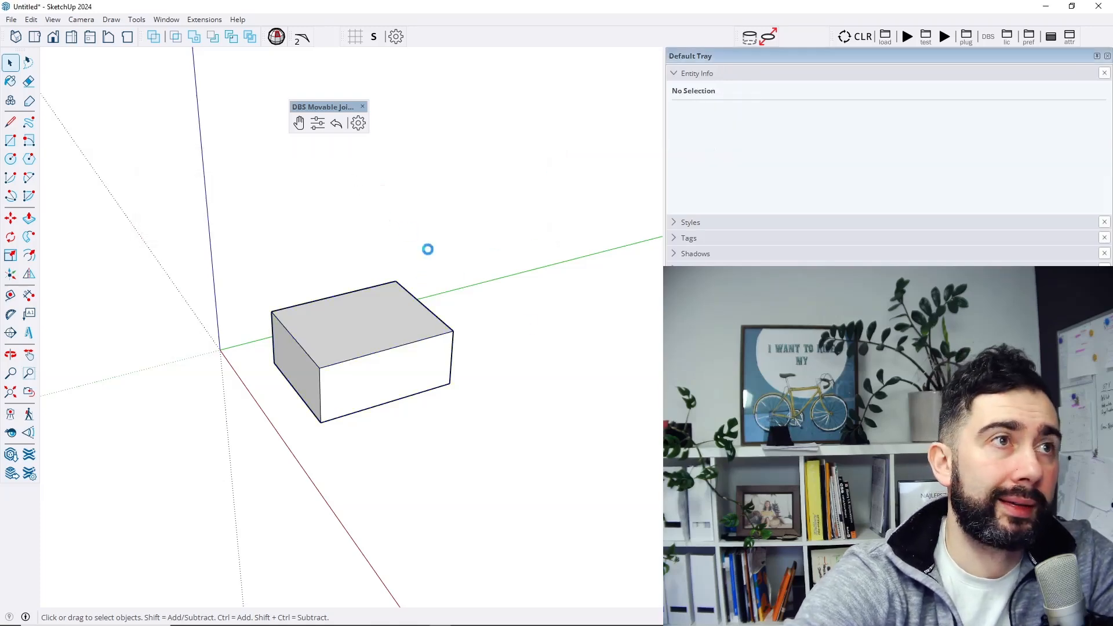
Draw a narrow rectangle from the box's lower front corner along the green axis and extrude it into a bar lower than the box.
key(r)
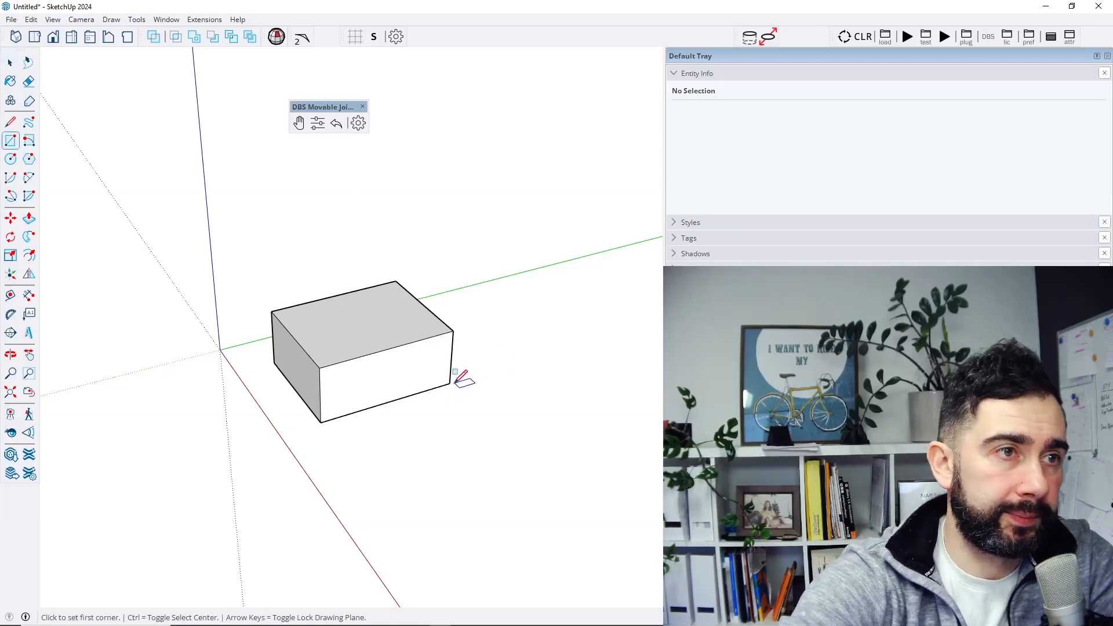
click(450, 383)
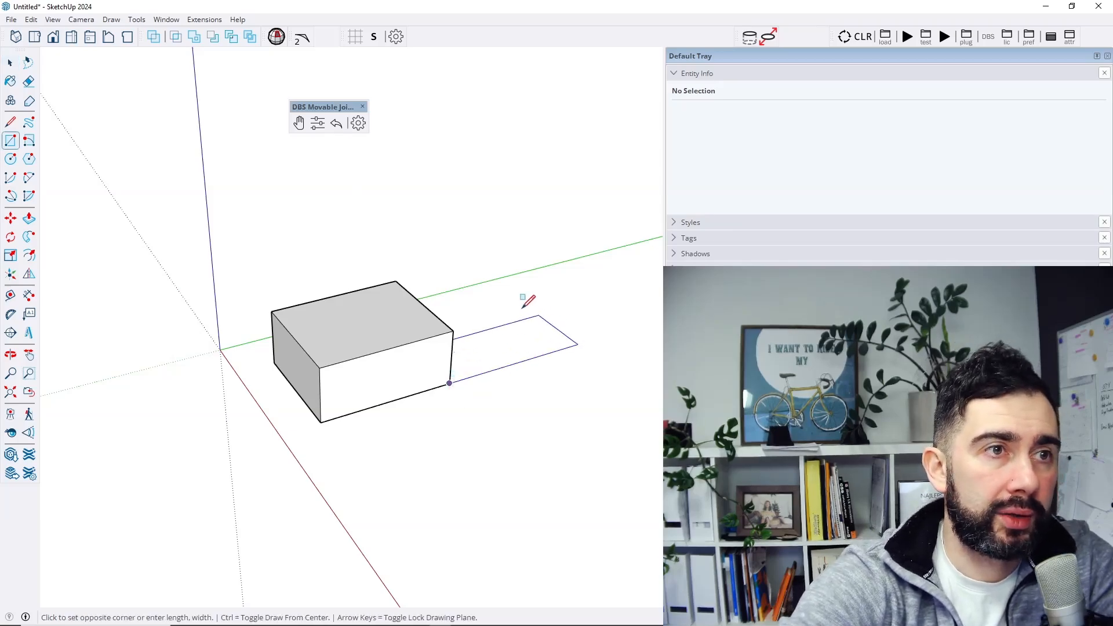
click(569, 321)
key(space)
key(p)
click(552, 336)
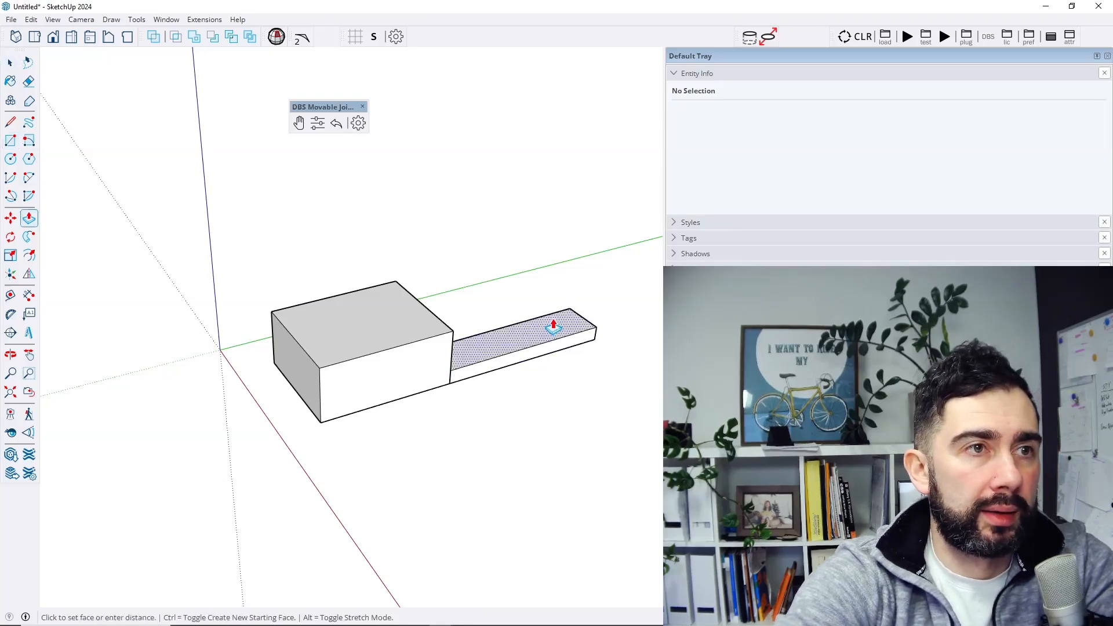
click(559, 316)
Select all of the bar's connected geometry and make it a group.
key(space)
triple_click(555, 323)
right_click(555, 323)
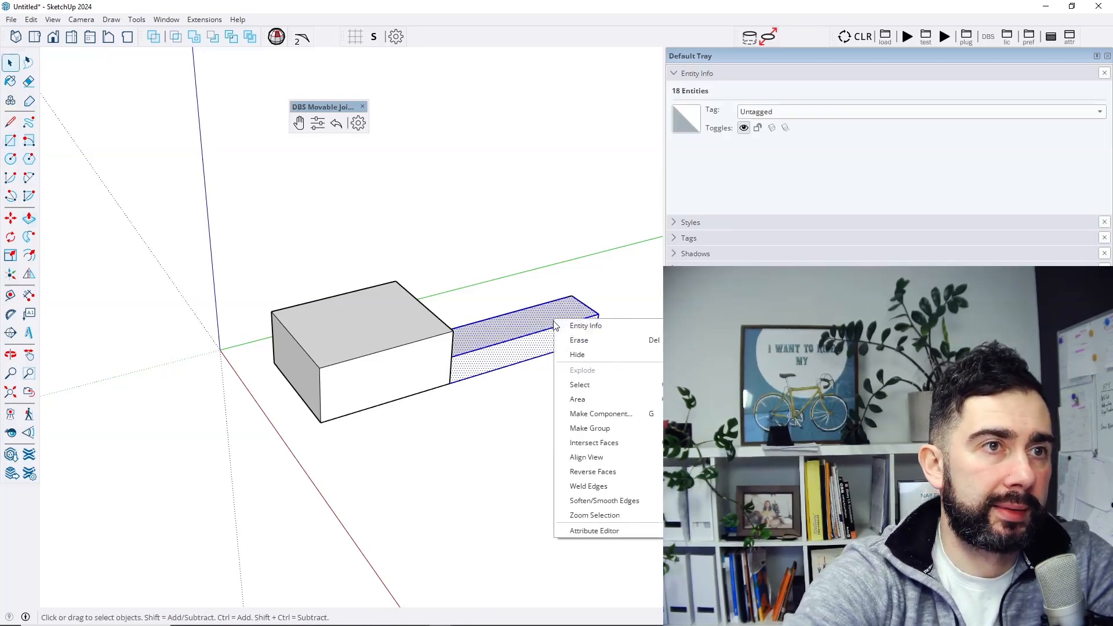
click(617, 426)
click(548, 429)
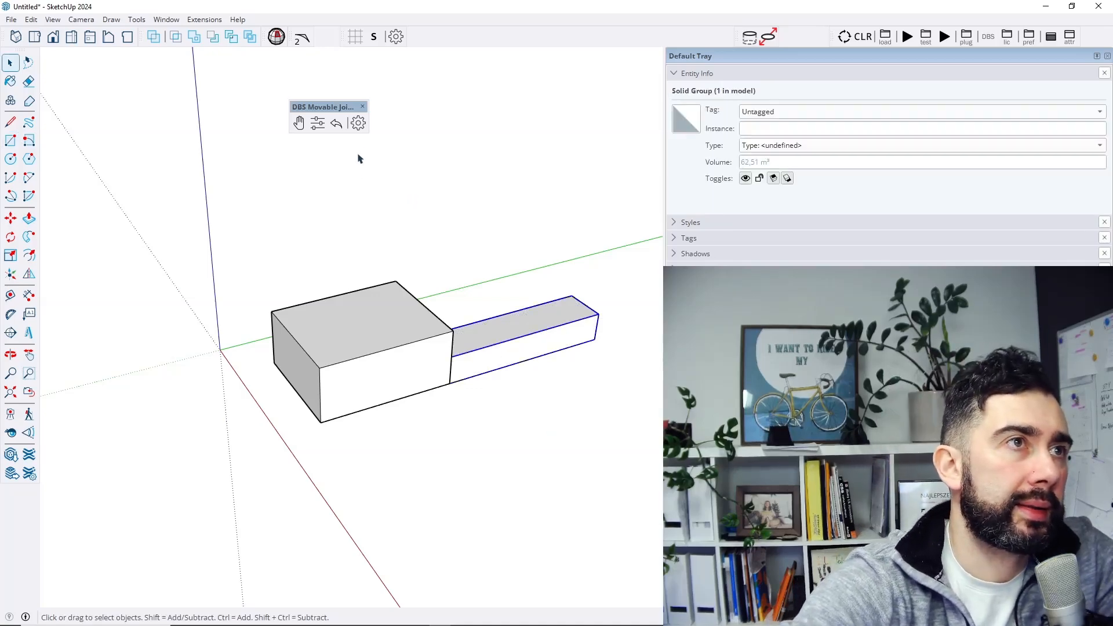
Configure the bar as a hinge joint with its vertical edge at the box's front corner as axis, and close the configuration.
click(358, 123)
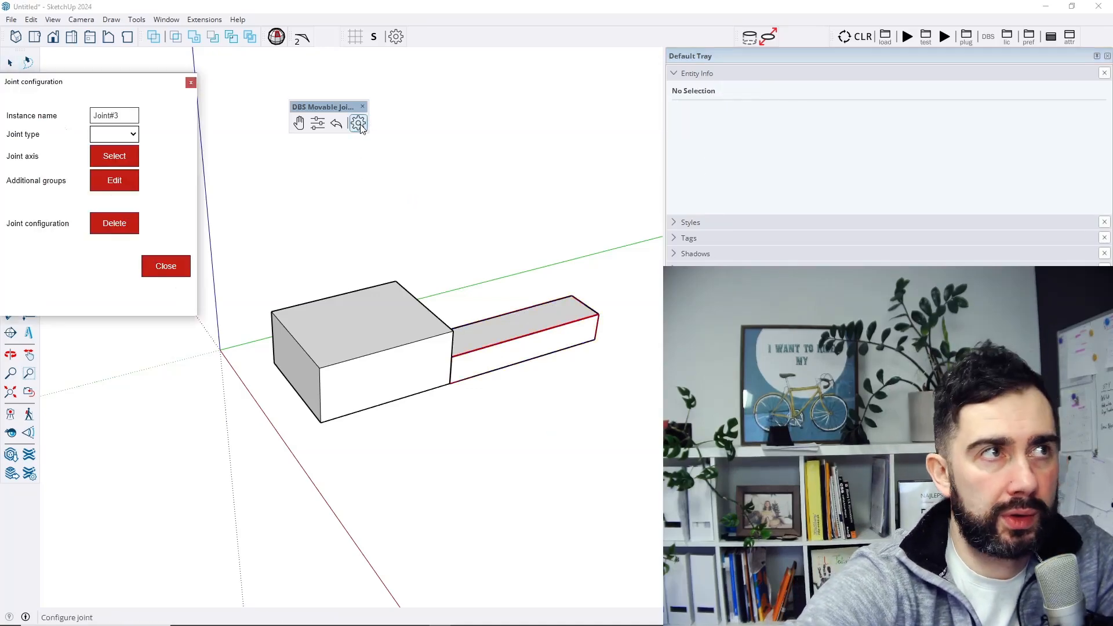
click(121, 135)
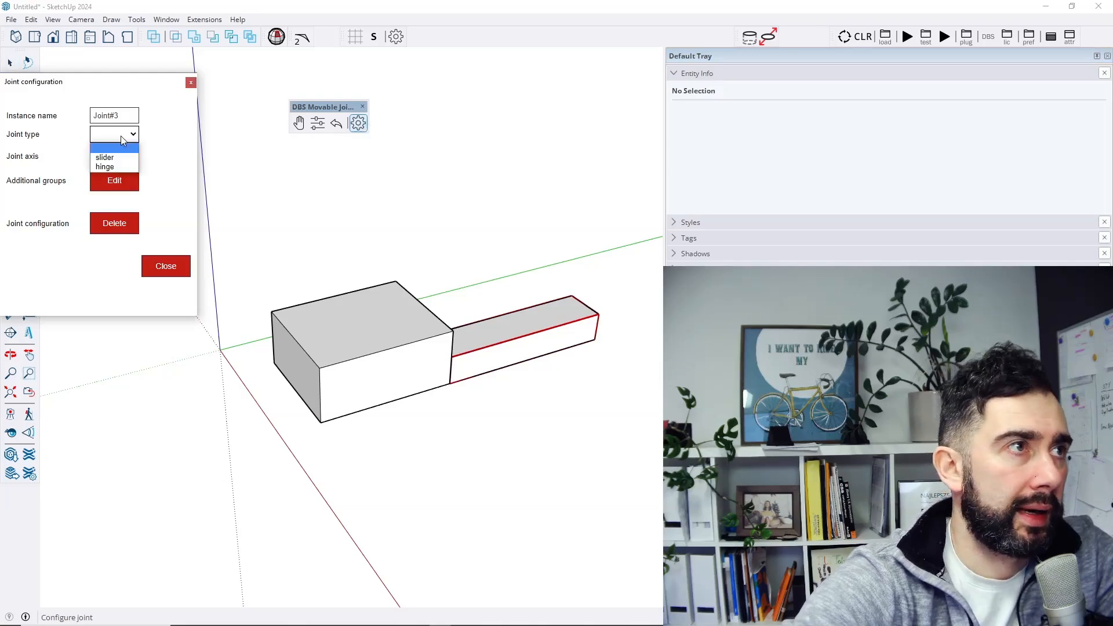
click(124, 167)
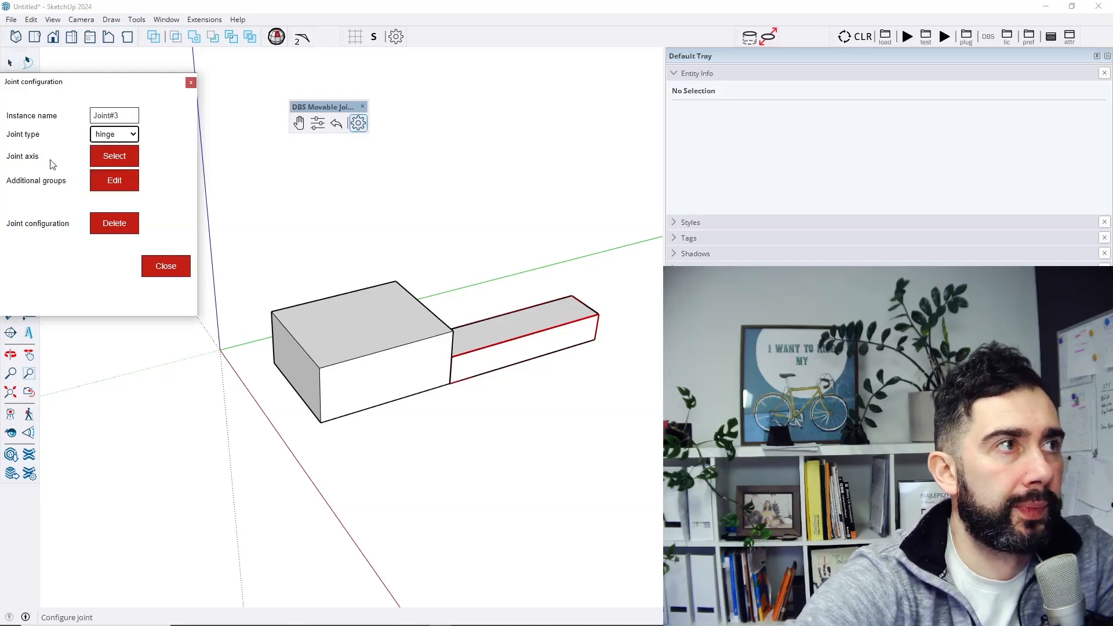
click(99, 156)
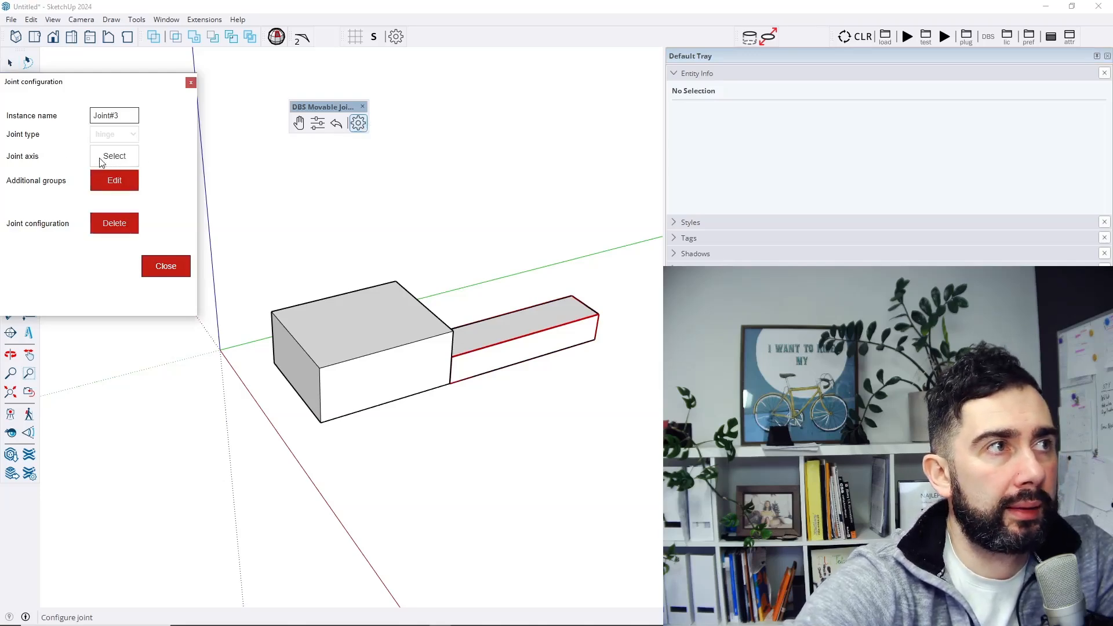
click(452, 370)
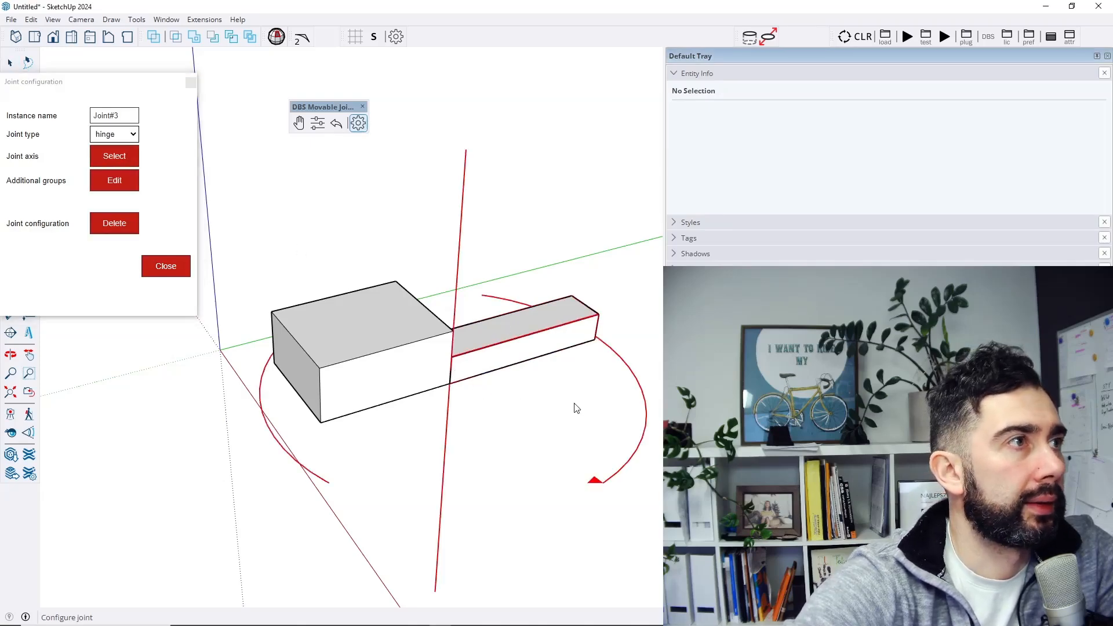
key(o)
drag(576, 408, 380, 380)
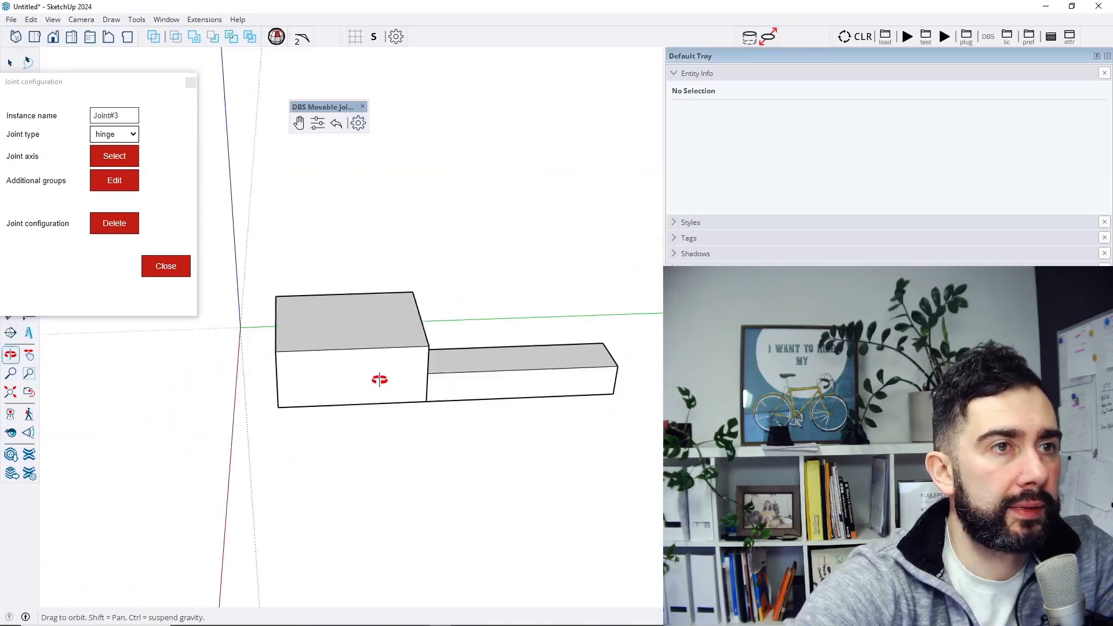
middle_drag(379, 379, 342, 376)
middle_drag(595, 398, 435, 268)
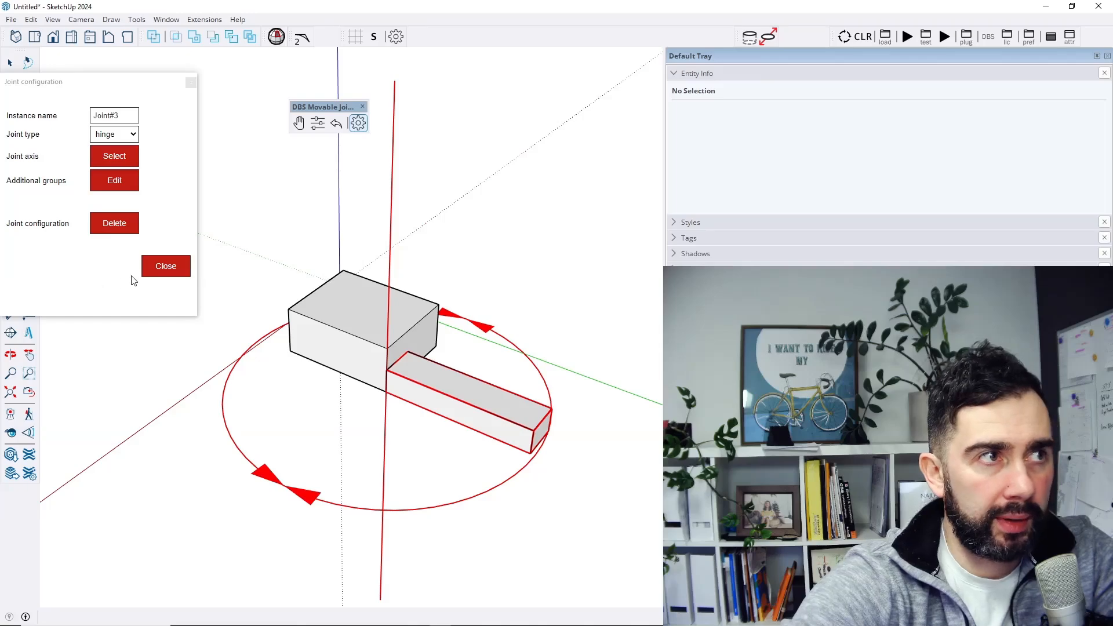
click(159, 268)
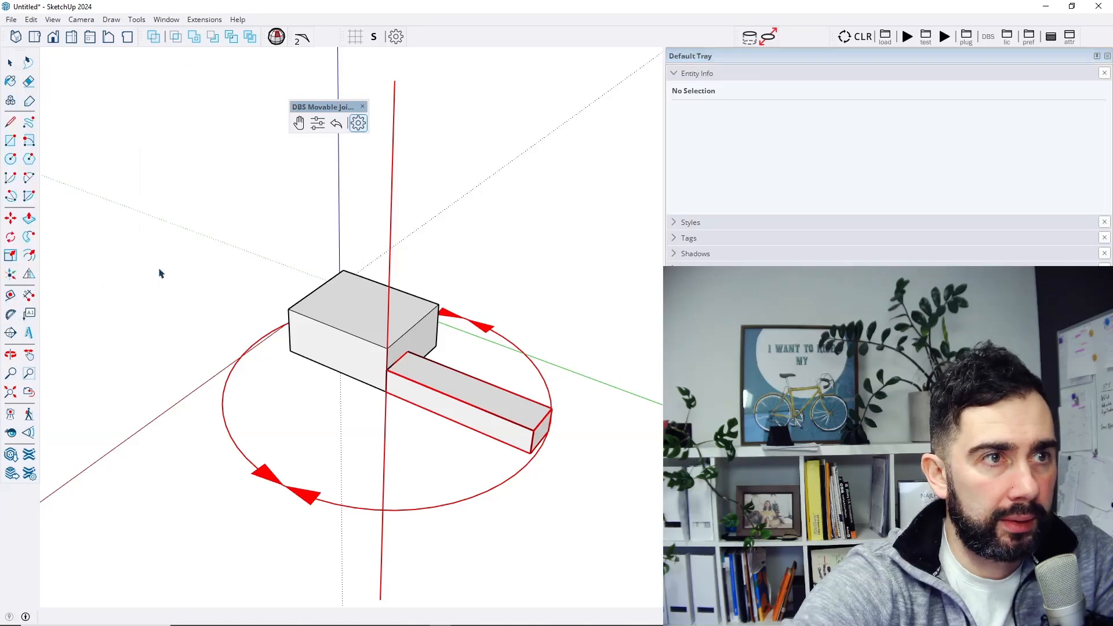
Swing the bar outward around its vertical hinge axis with the joint interaction tool.
click(299, 123)
drag(526, 438, 394, 472)
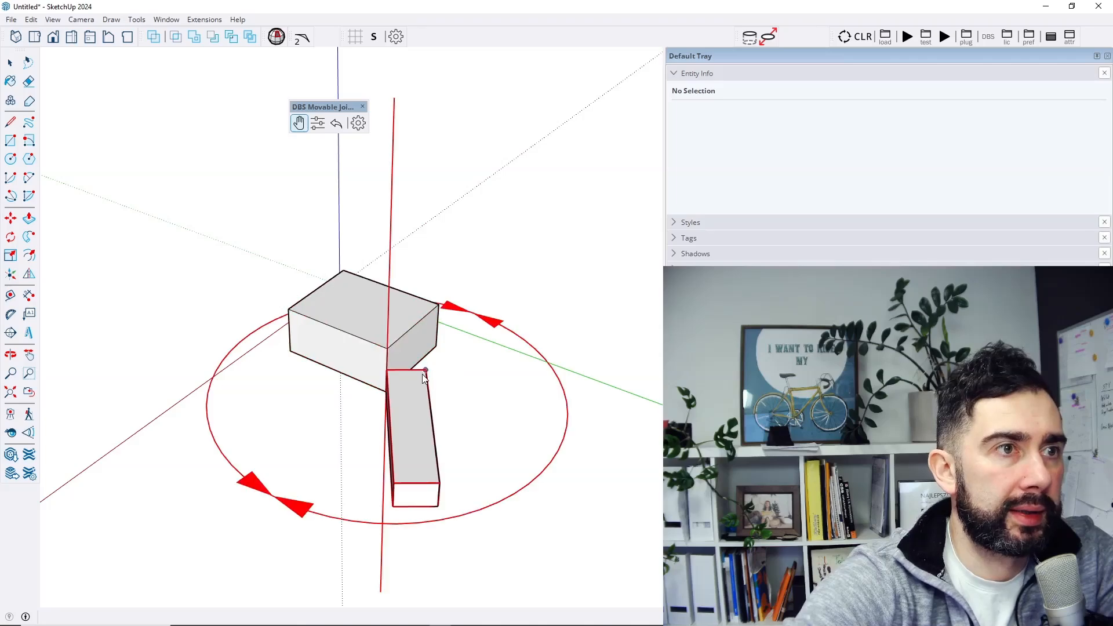
Swing the bar back in line with the box, open the joint controls, and set both joints' current positions as zero.
drag(430, 381, 431, 324)
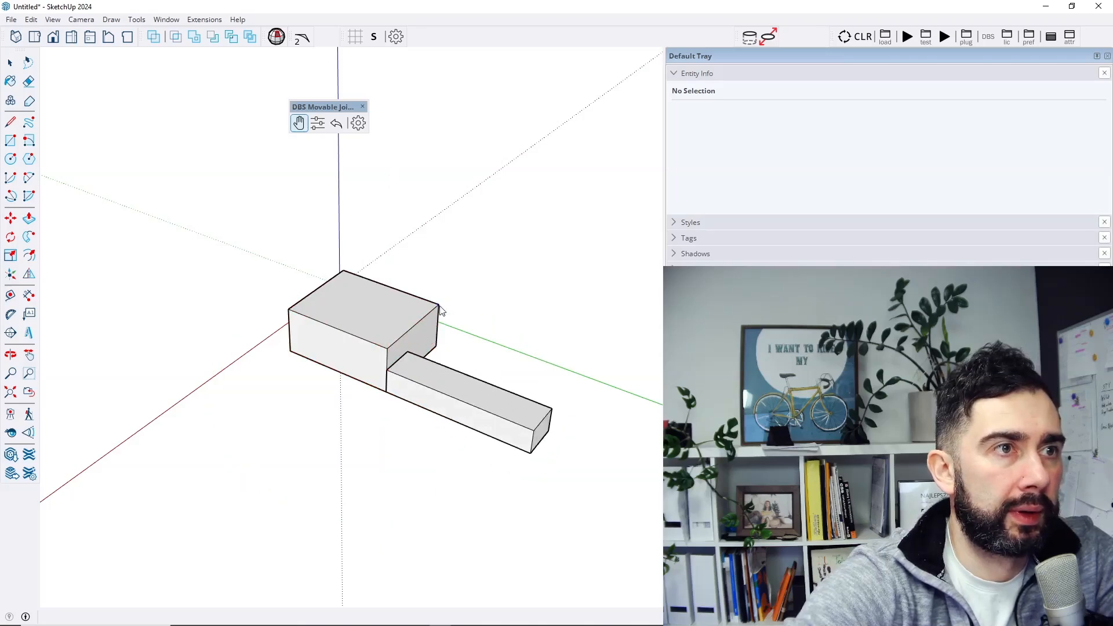
key(space)
click(459, 393)
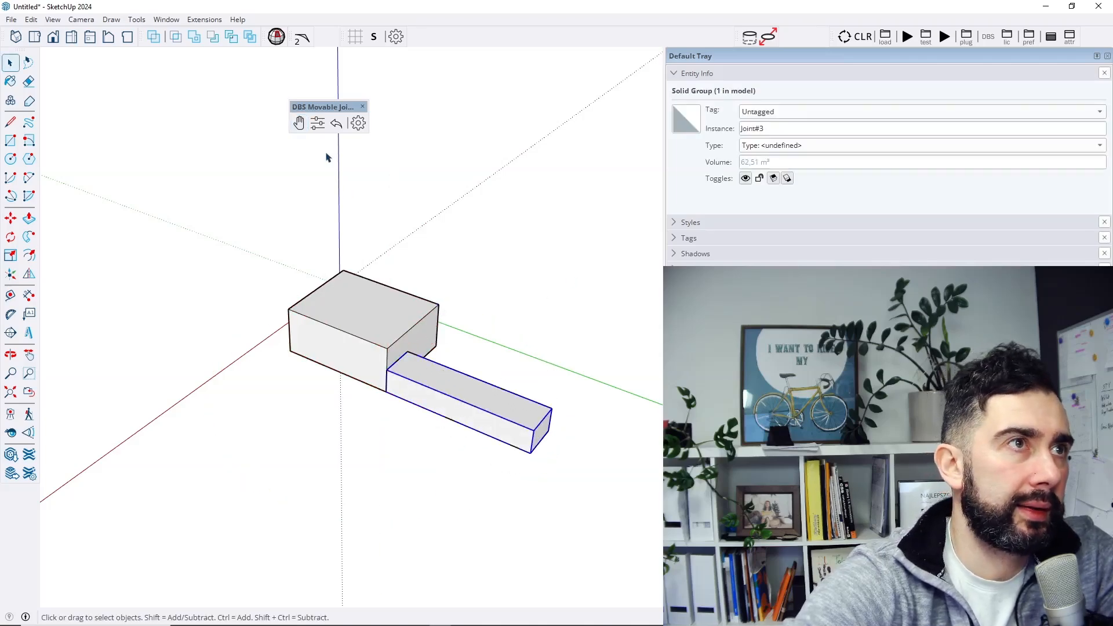
click(317, 123)
drag(293, 86, 475, 144)
click(320, 207)
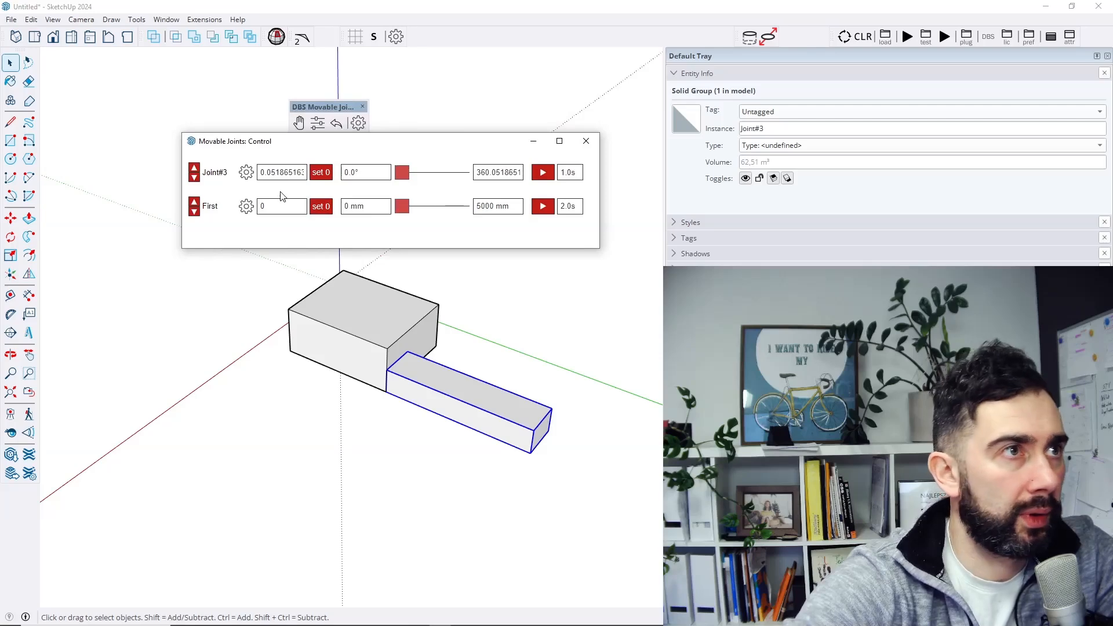
click(322, 172)
Try the bar hinge's slider and set its end angle to -180°.
double_click(506, 171)
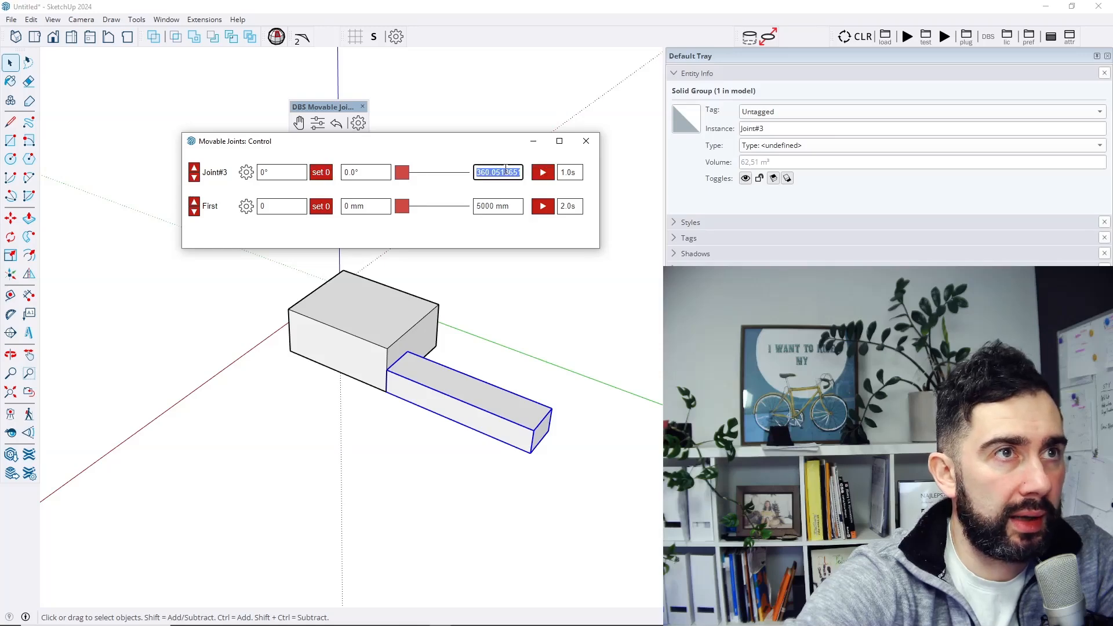
mouse_move(401, 173)
mouse_down()
mouse_move(413, 176)
mouse_move(400, 173)
mouse_up()
double_click(498, 172)
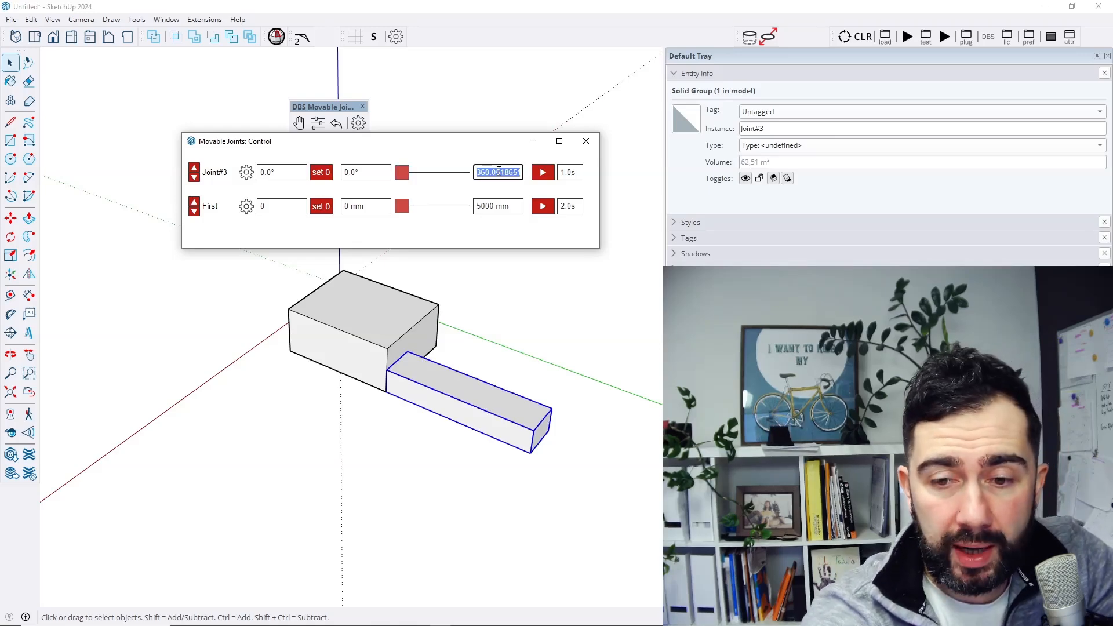
text(-9°)
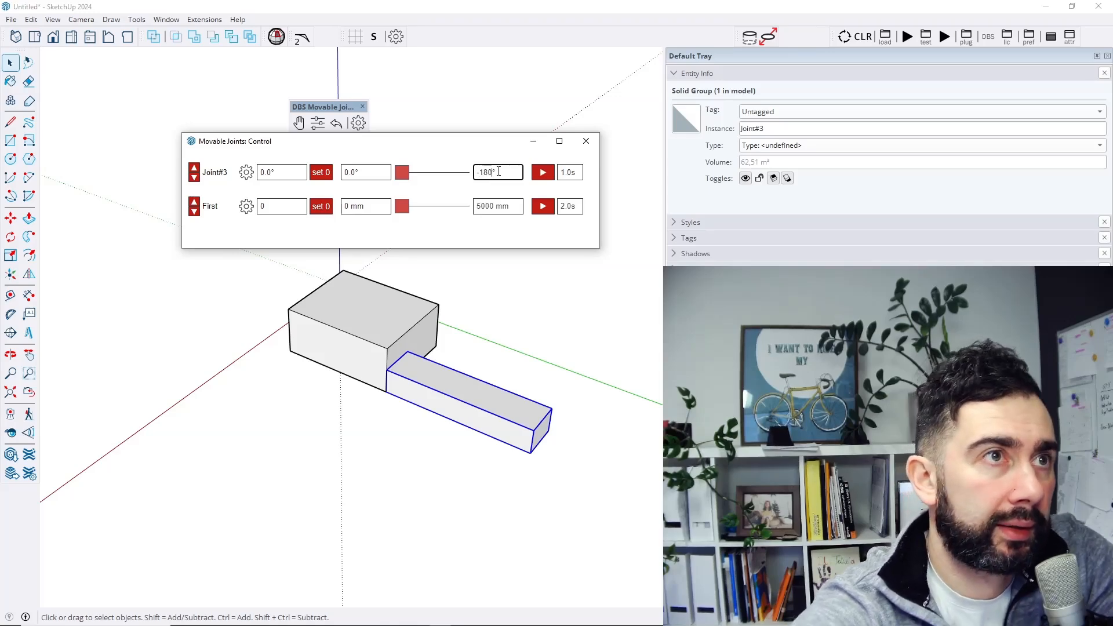
key(Return)
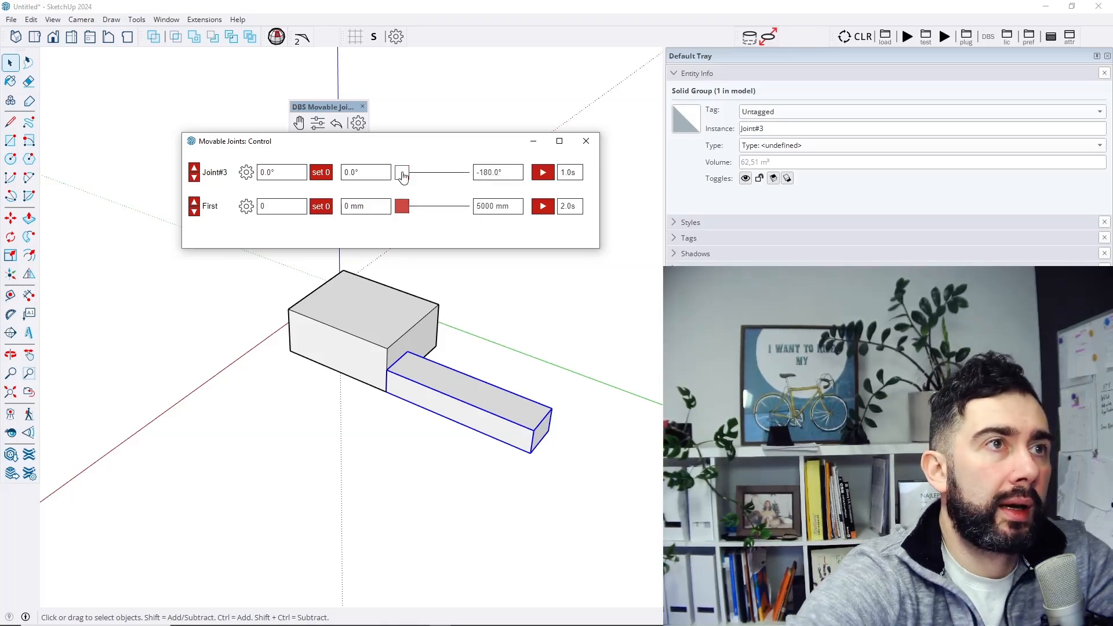
Test the bar's hinge motion with its slider and play its animation.
mouse_move(404, 177)
mouse_down()
mouse_move(467, 179)
mouse_move(400, 181)
mouse_up()
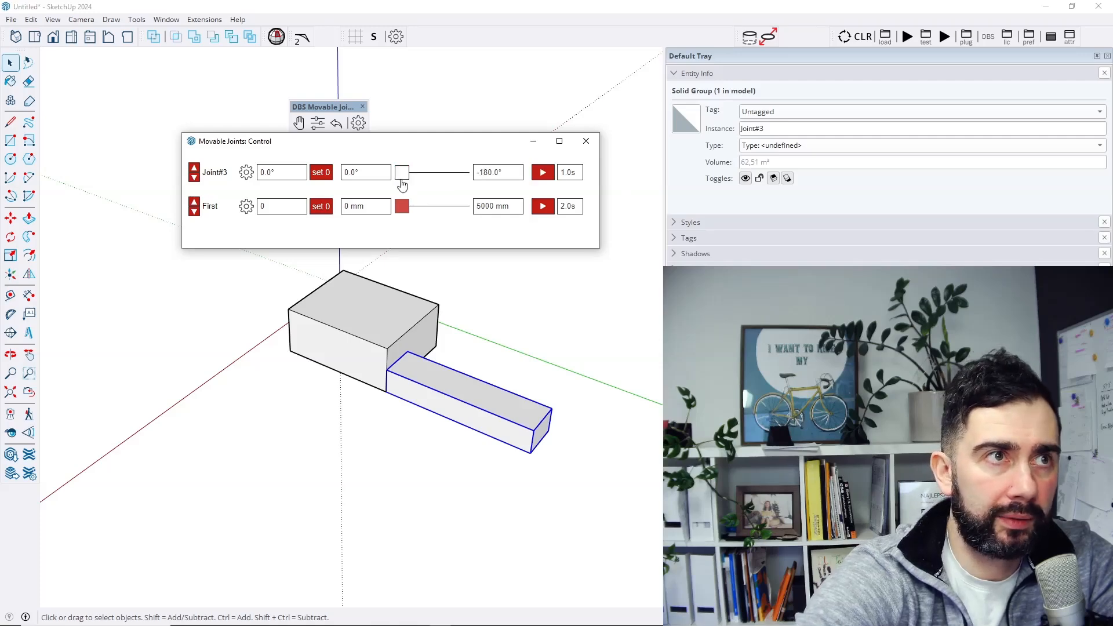
mouse_move(400, 177)
mouse_down()
mouse_move(476, 176)
mouse_move(396, 176)
mouse_up()
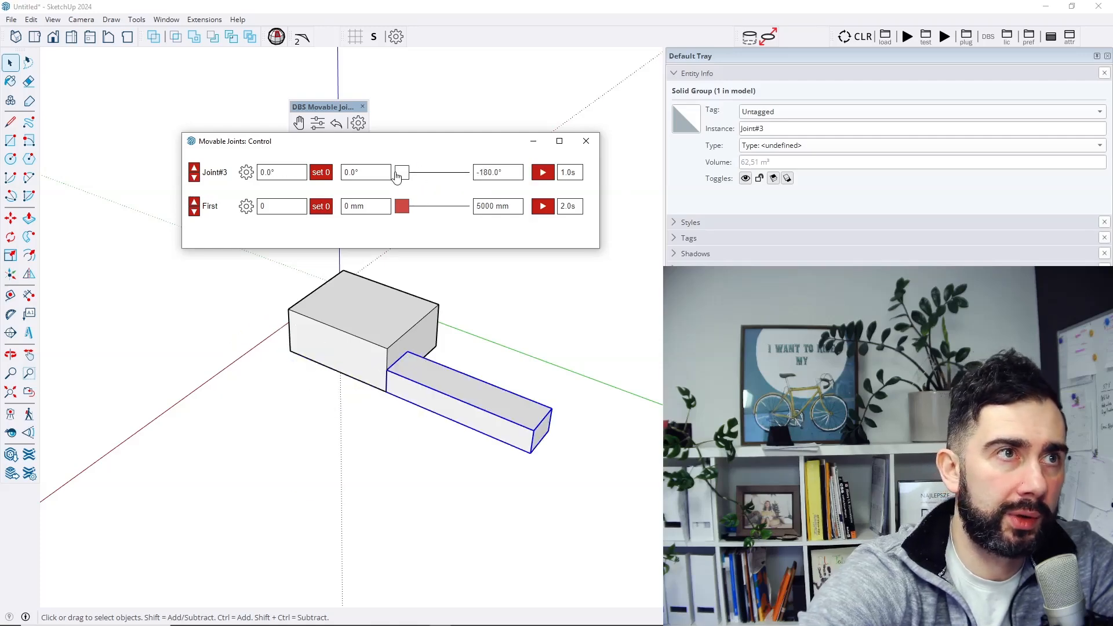
click(543, 172)
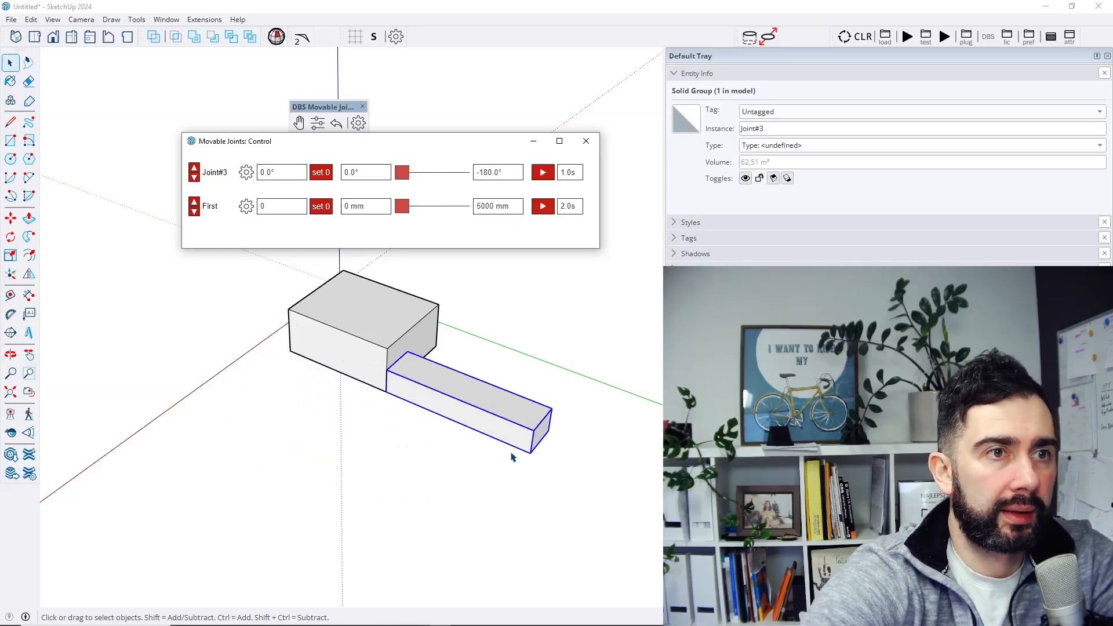
Draw a rectangle over the outer half of the bar's top face and extrude it upward into a block.
click(345, 485)
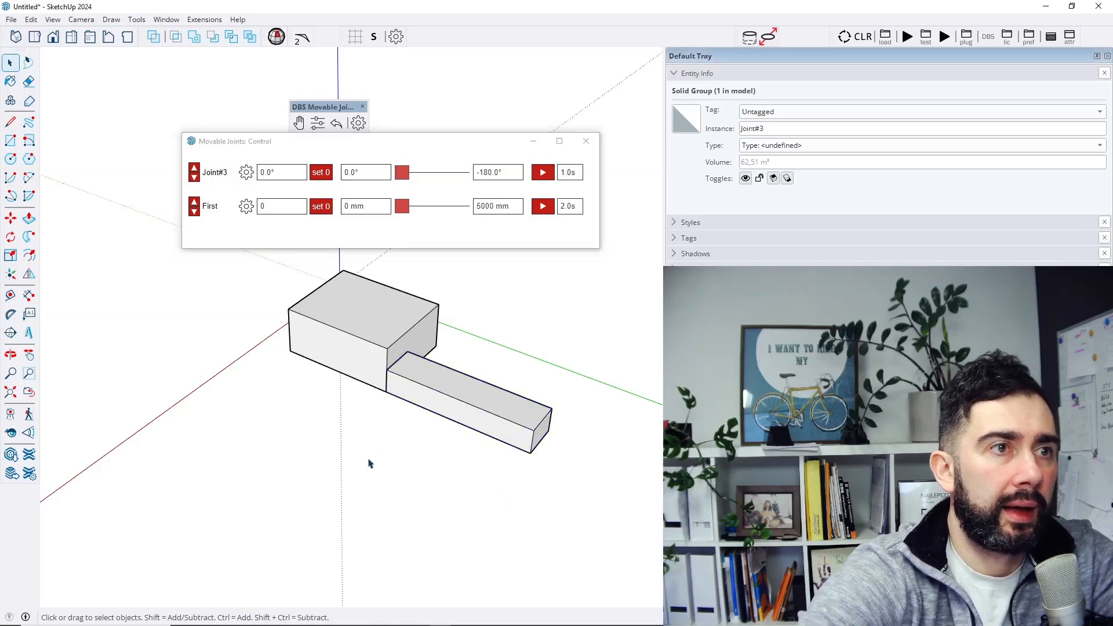
scroll(213, 363, down, 2)
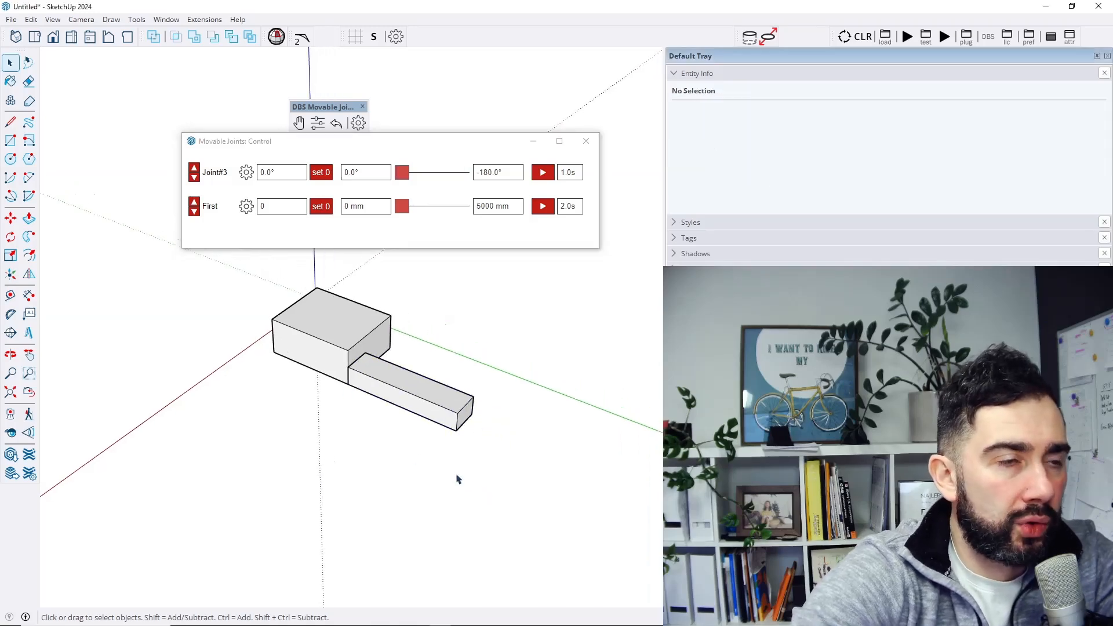
key(r)
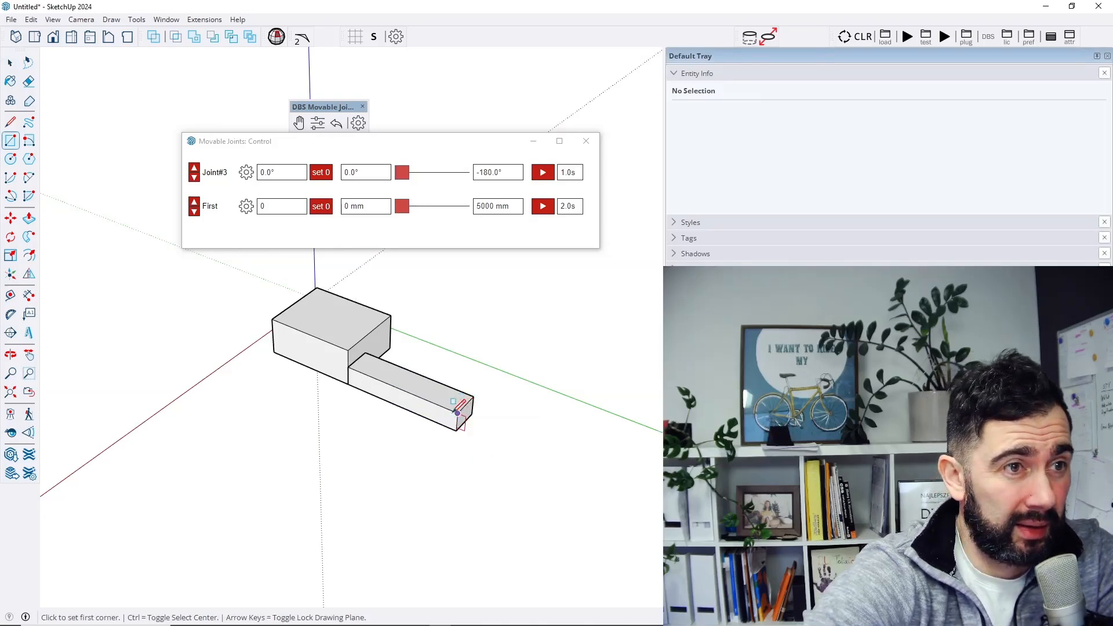
click(457, 412)
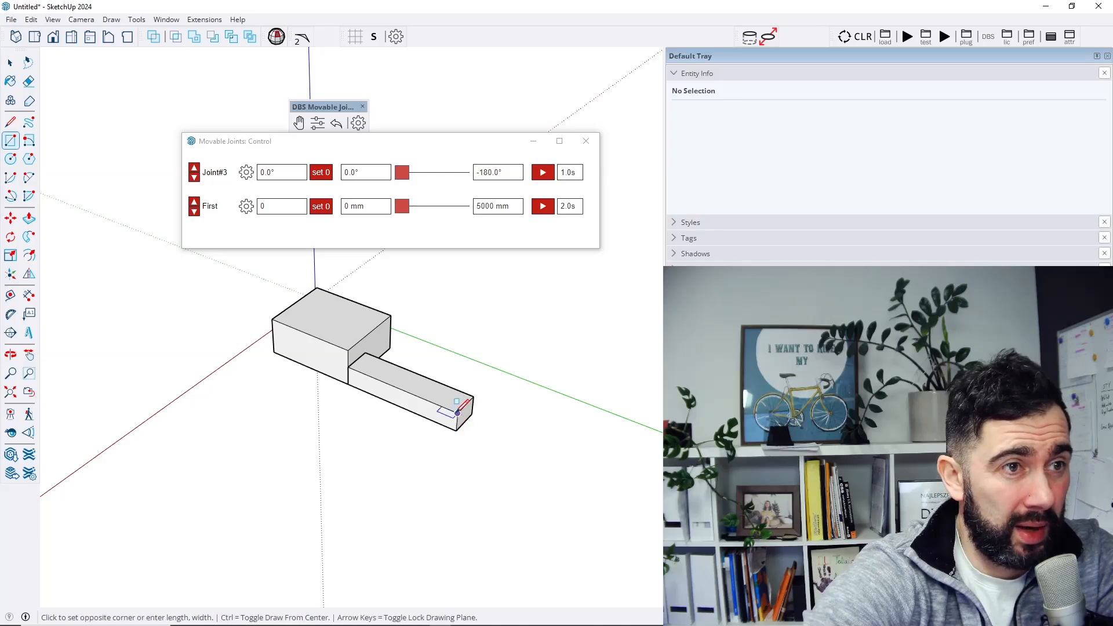
click(415, 376)
key(space)
key(p)
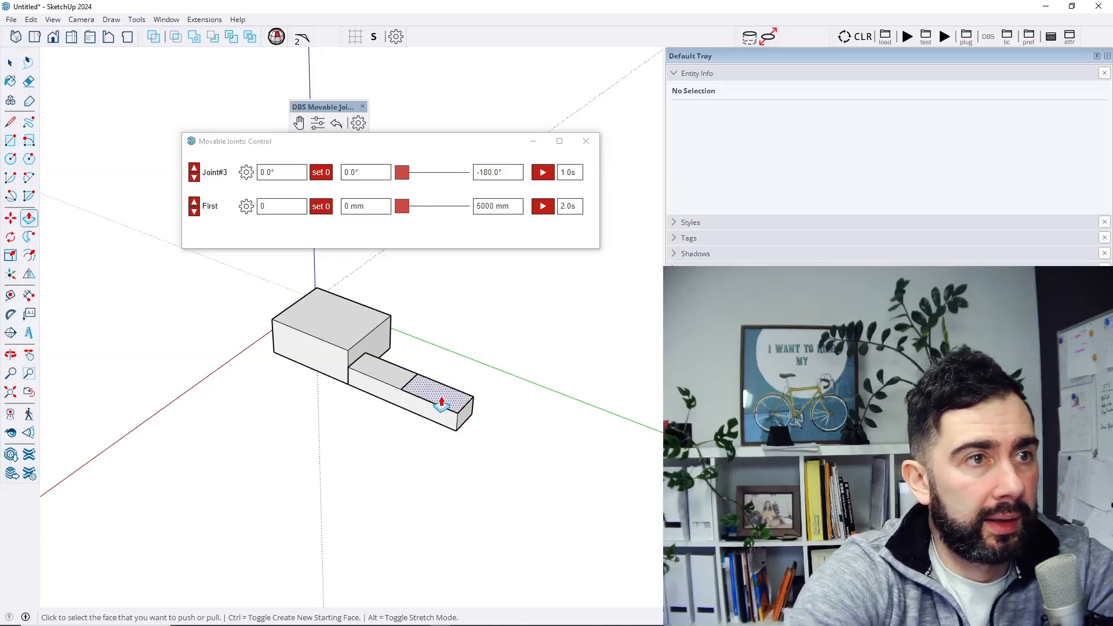
click(442, 398)
key(space)
Select all of the new block's connected geometry and make it a group.
triple_click(431, 374)
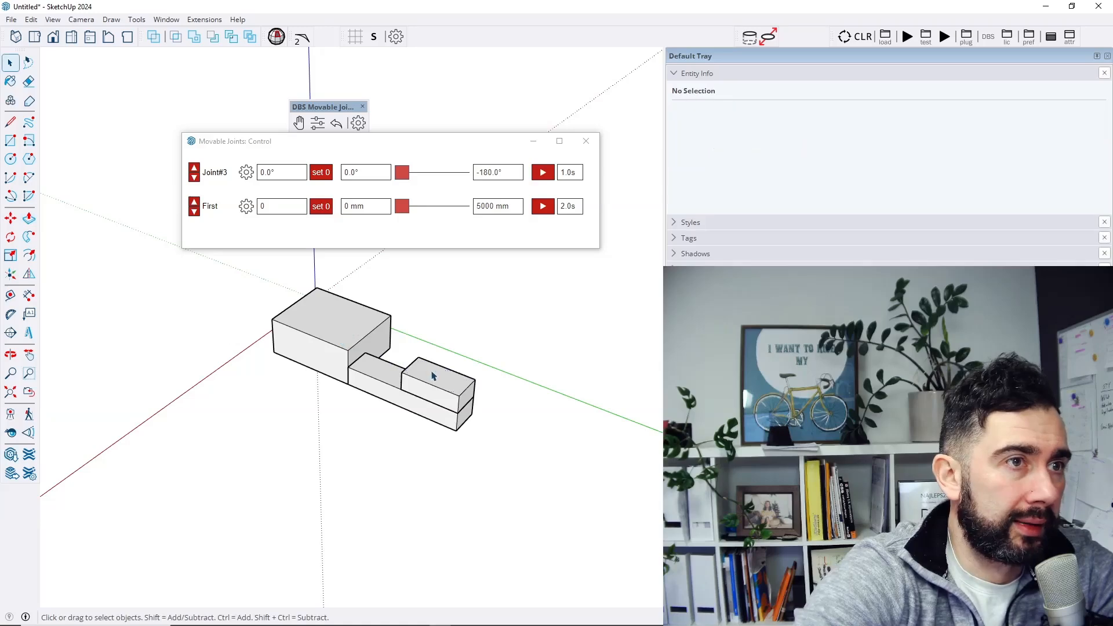
right_click(432, 372)
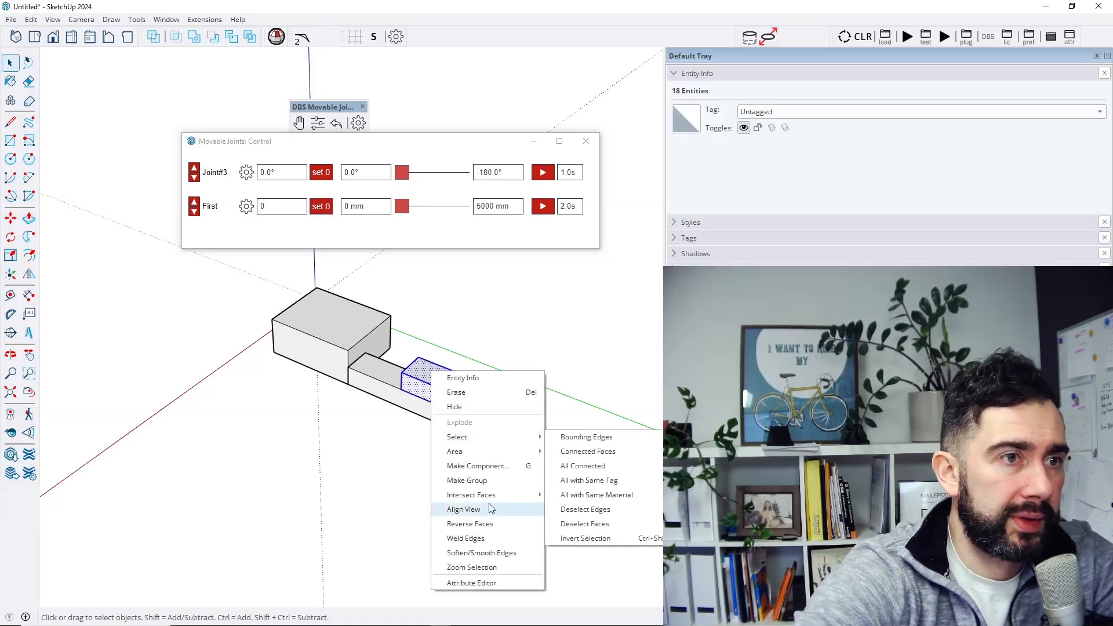
click(487, 481)
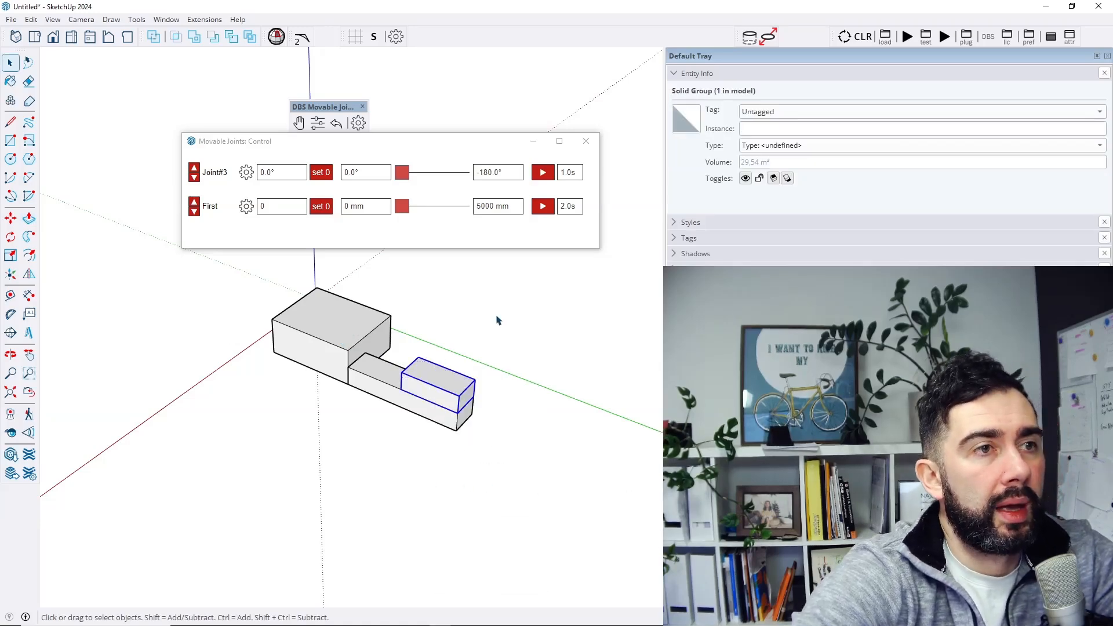
Configure the block as a hinge joint with its lower edge at the bar's free end as axis, and close the configuration.
click(359, 123)
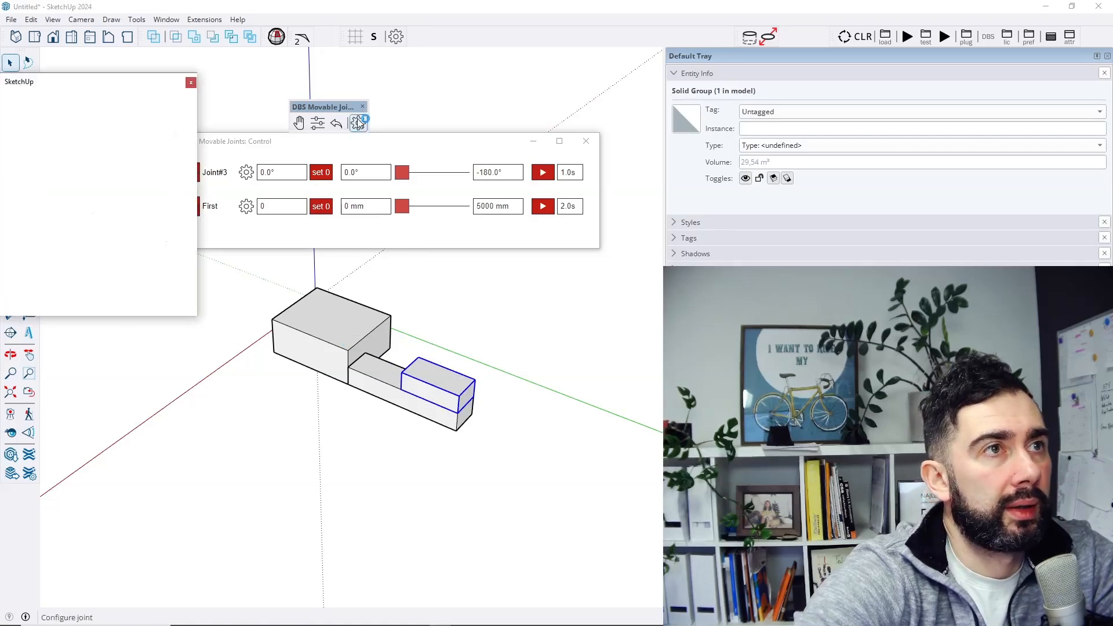
click(117, 135)
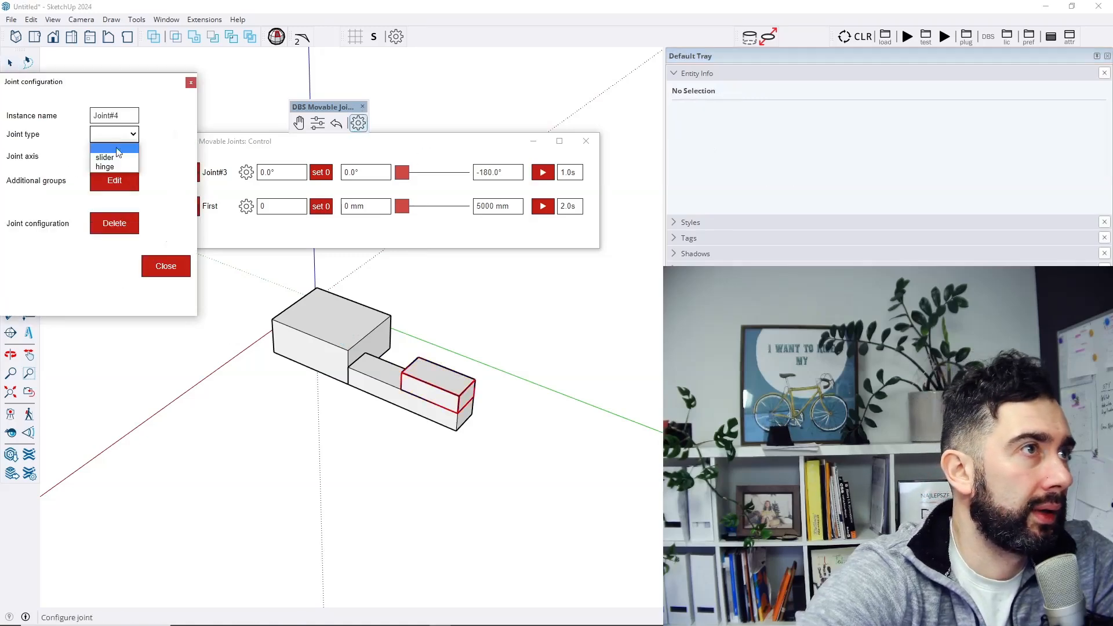
click(115, 165)
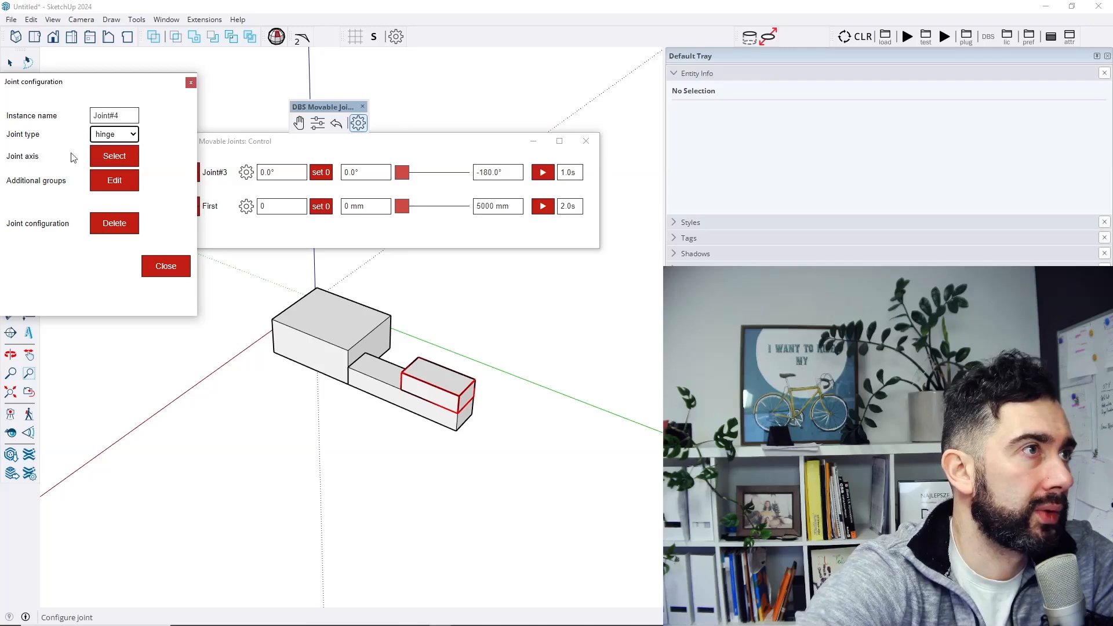
click(114, 155)
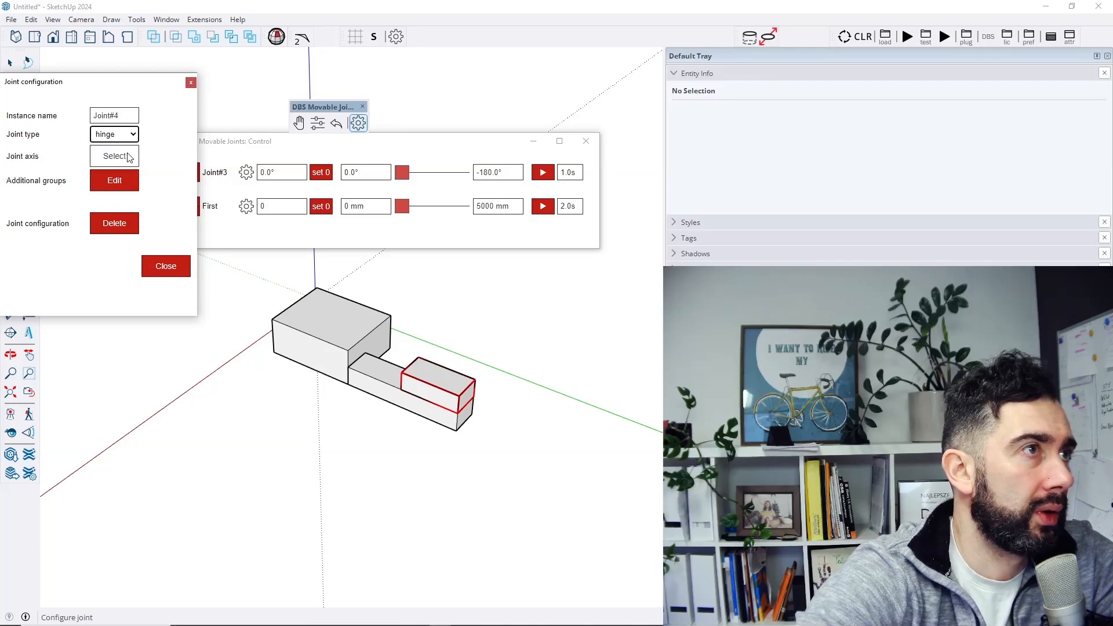
click(463, 412)
scroll(455, 430, up, 6)
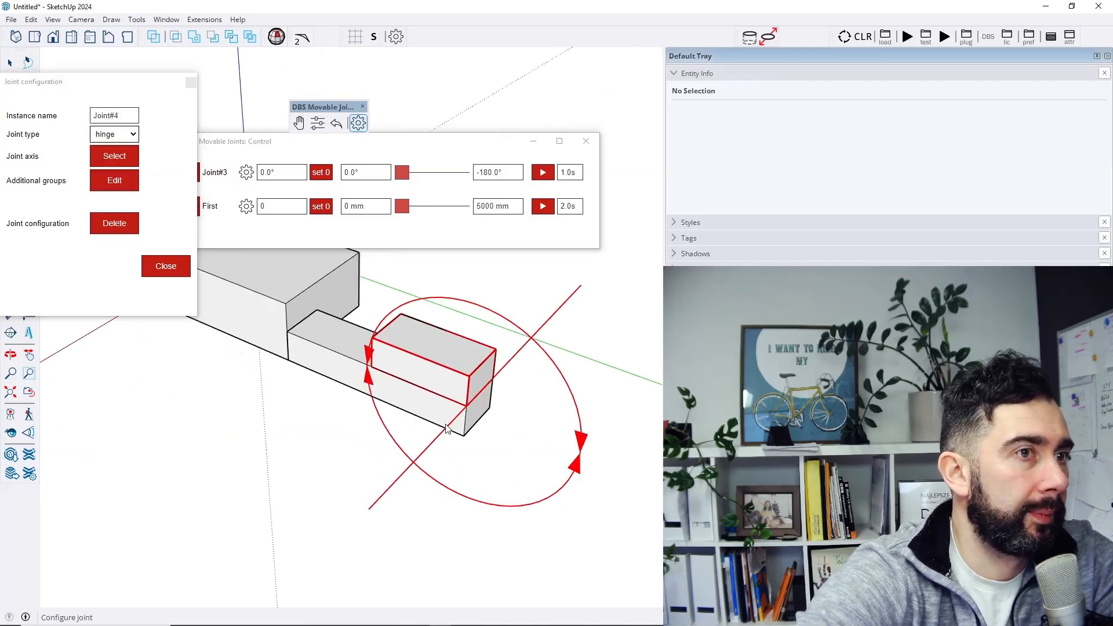
middle_drag(457, 430, 480, 387)
scroll(394, 564, down, 2)
scroll(393, 565, down, 1)
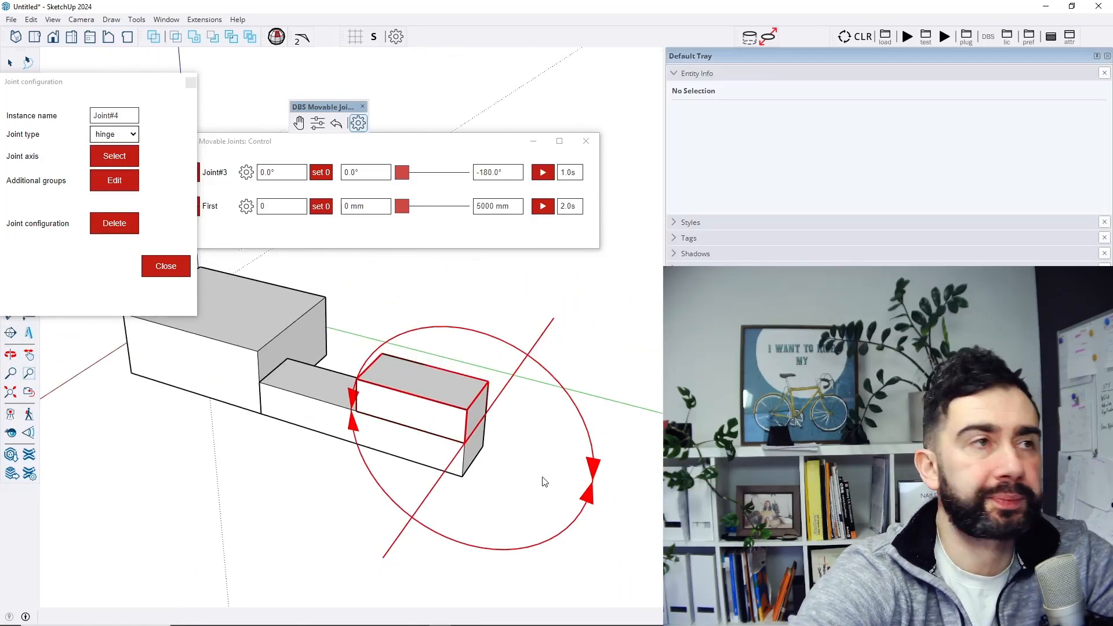
click(165, 266)
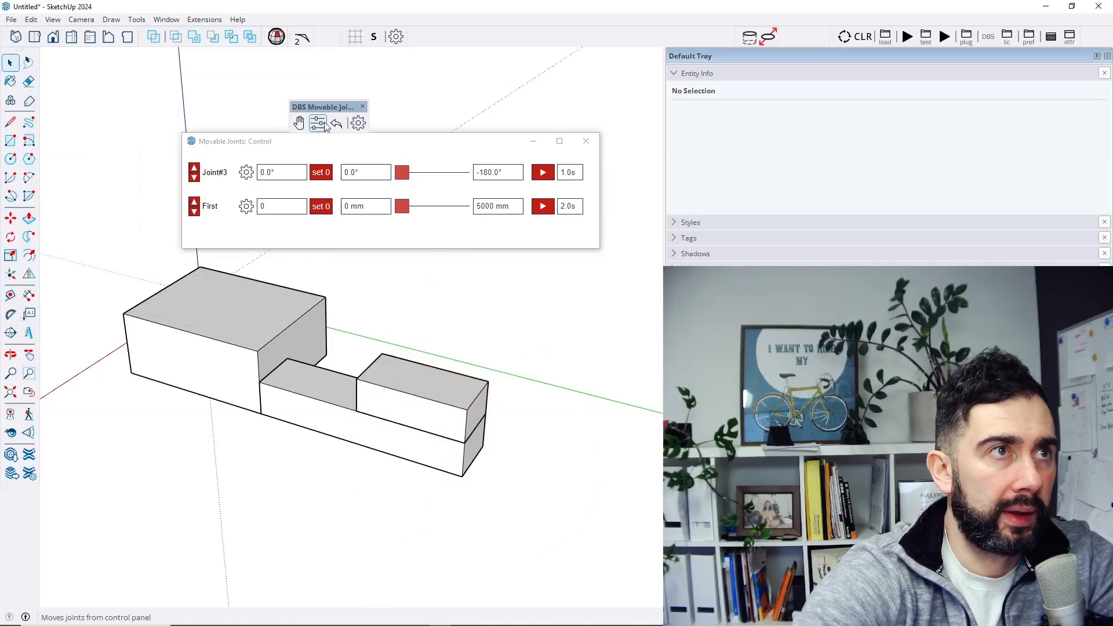
Reopen the joint controls to include the block's hinge and try rotating the block with its slider.
click(586, 141)
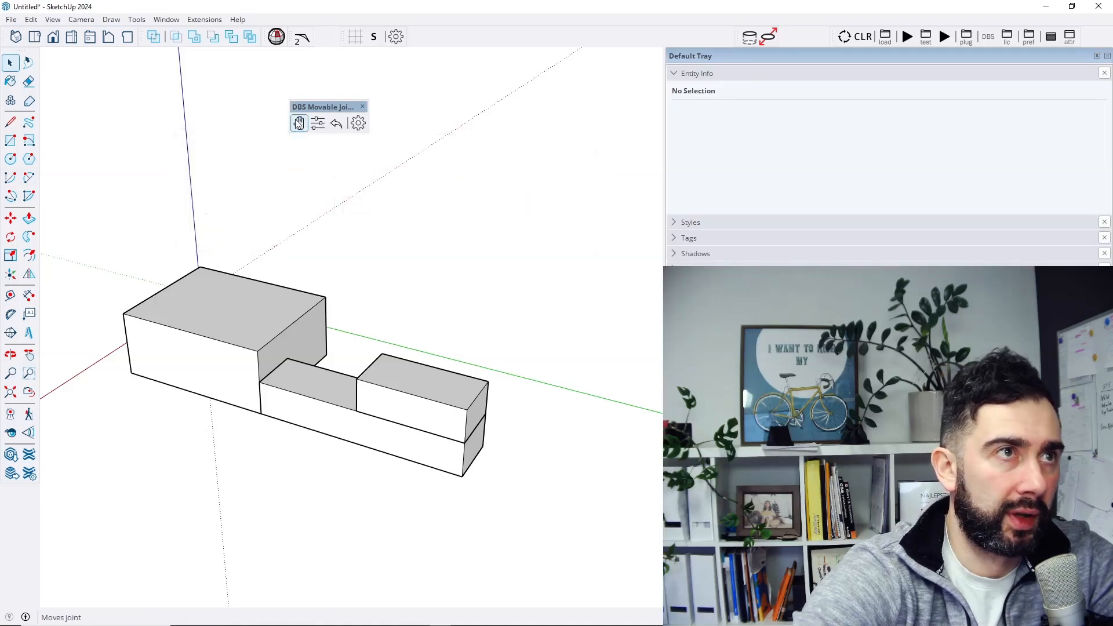
click(317, 125)
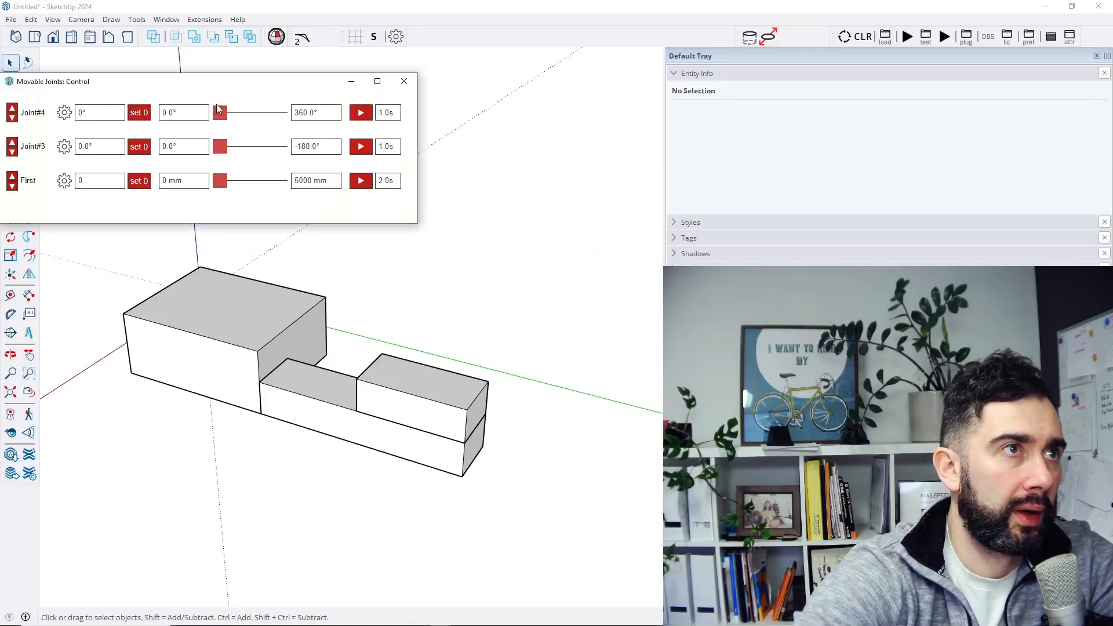
drag(254, 91, 413, 133)
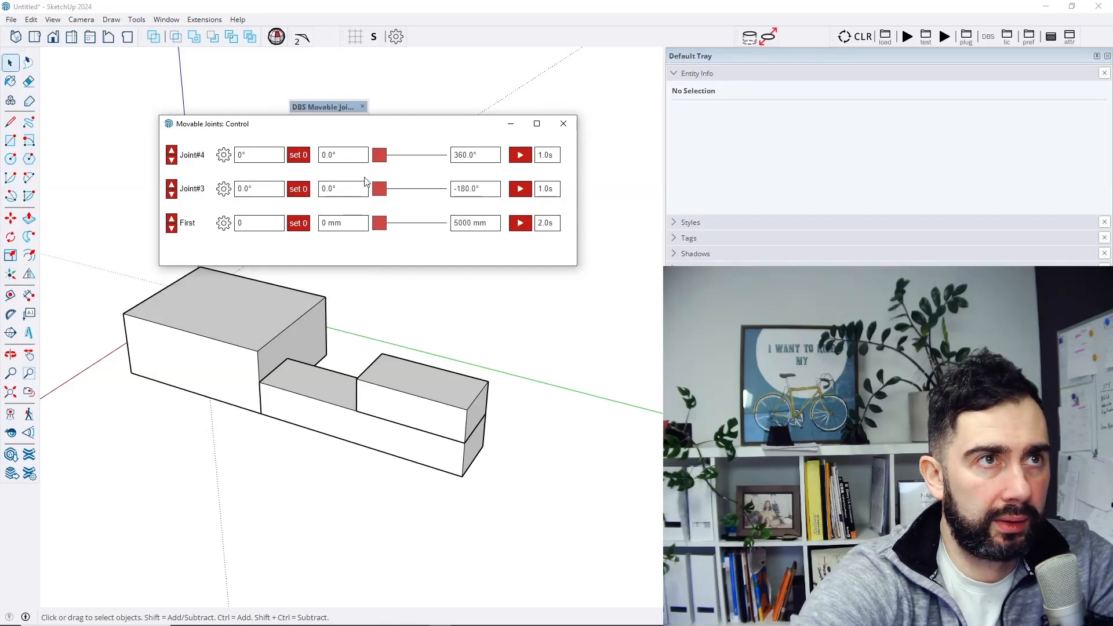
mouse_move(380, 156)
mouse_down()
mouse_move(429, 155)
mouse_move(369, 153)
mouse_up()
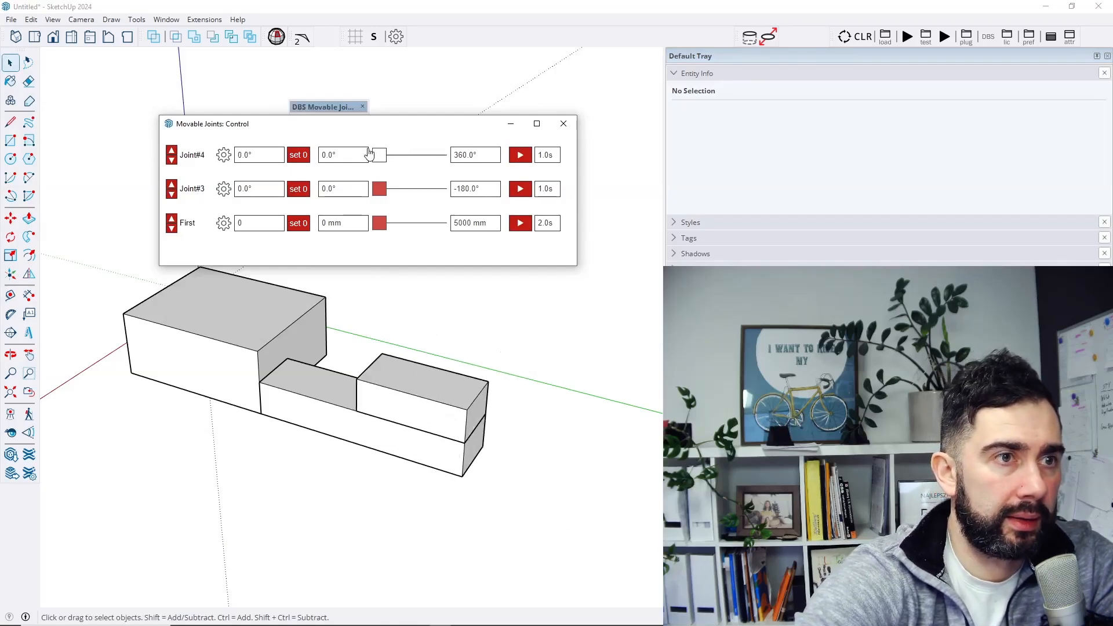
Set the block hinge's end angle to 180° and try the rotation with its slider.
double_click(480, 153)
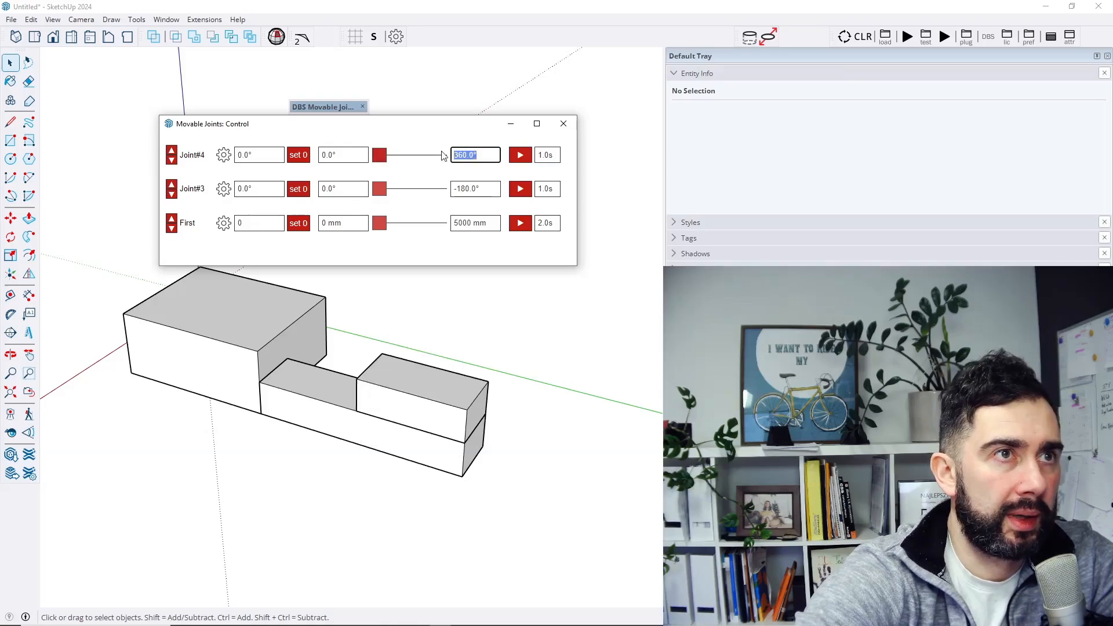
text(1)
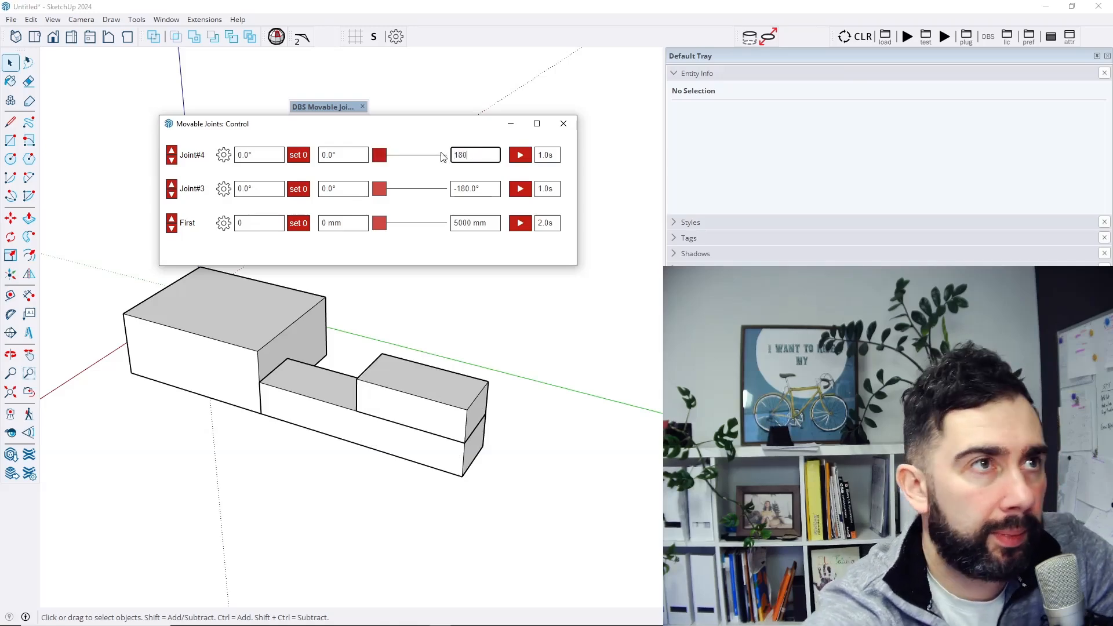
text(80)
key(Return)
mouse_move(380, 155)
mouse_down()
mouse_move(394, 158)
mouse_move(376, 154)
mouse_up()
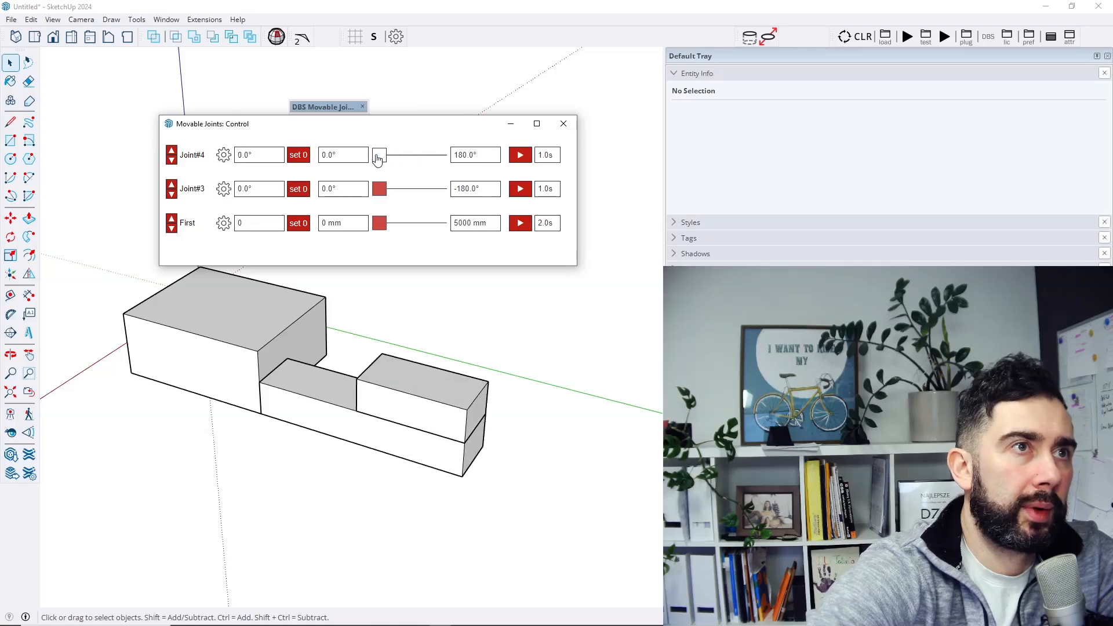
Set the block hinge's end angle to -180°, test its swing with the slider, and close the joint controls.
click(454, 156)
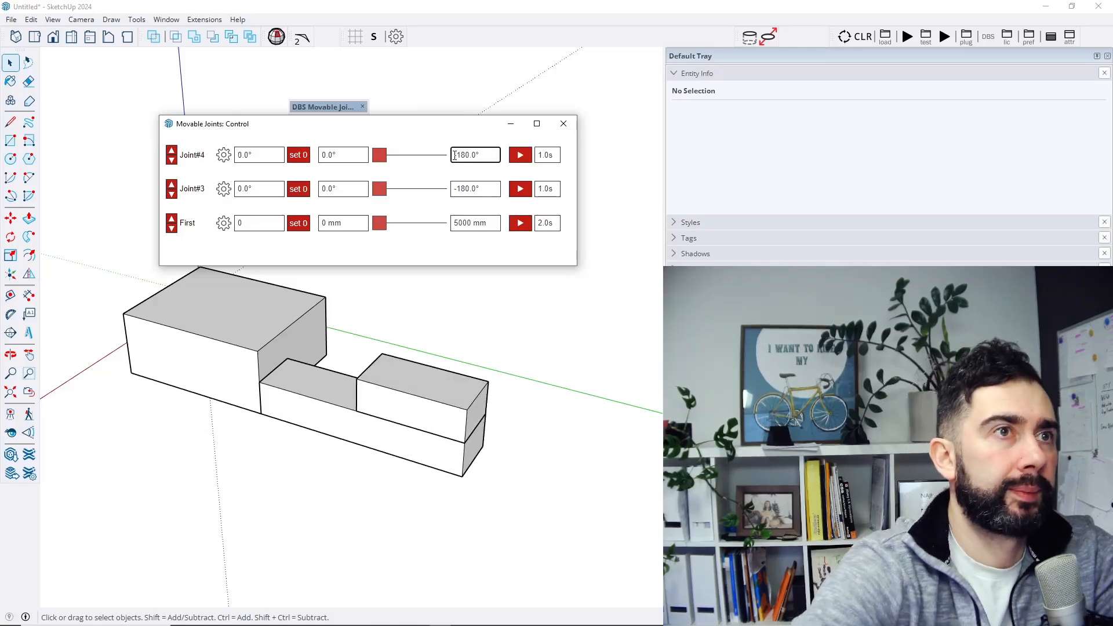
text(-)
key(Return)
mouse_move(379, 155)
mouse_down()
mouse_move(448, 164)
mouse_move(376, 166)
mouse_up()
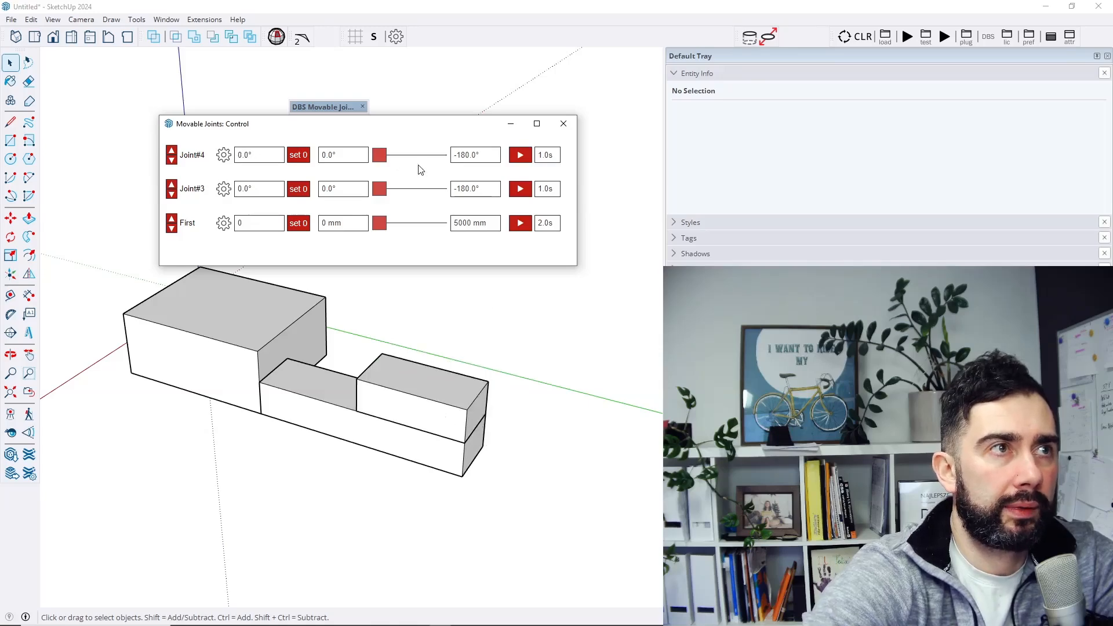
click(563, 123)
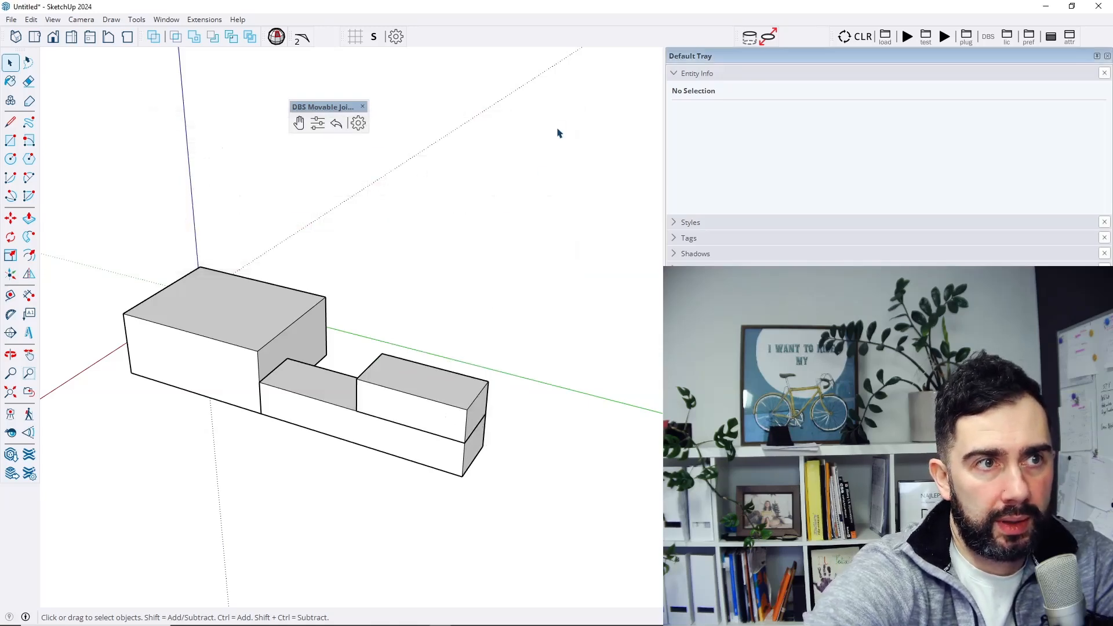
Reopen the joint controls, try moving the joints with their sliders, return them to zero and close the controls.
click(318, 122)
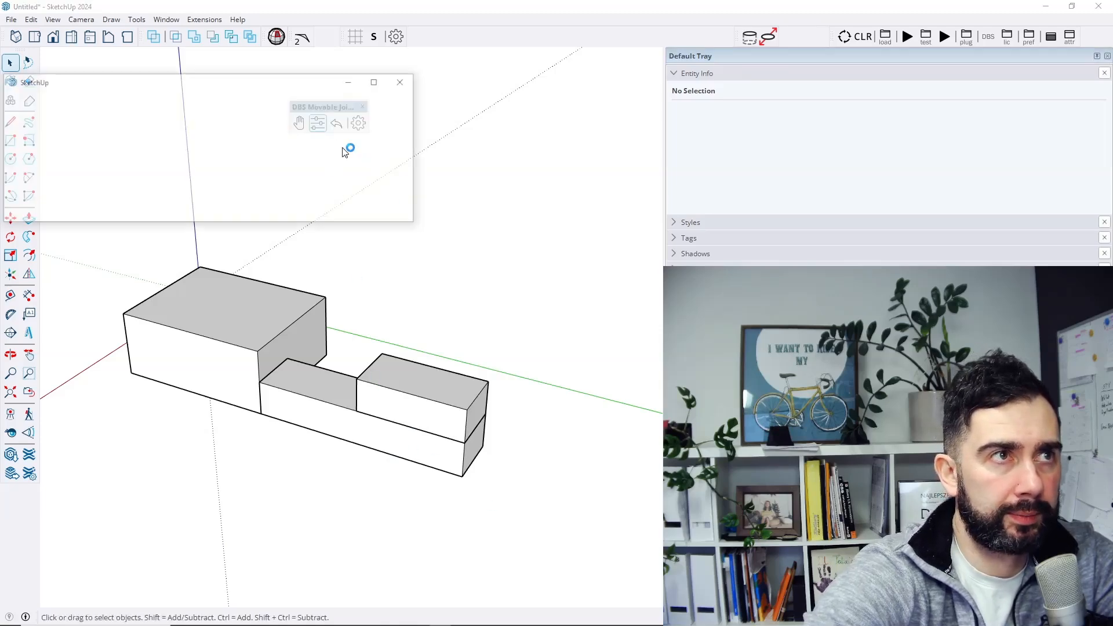
drag(297, 88, 461, 95)
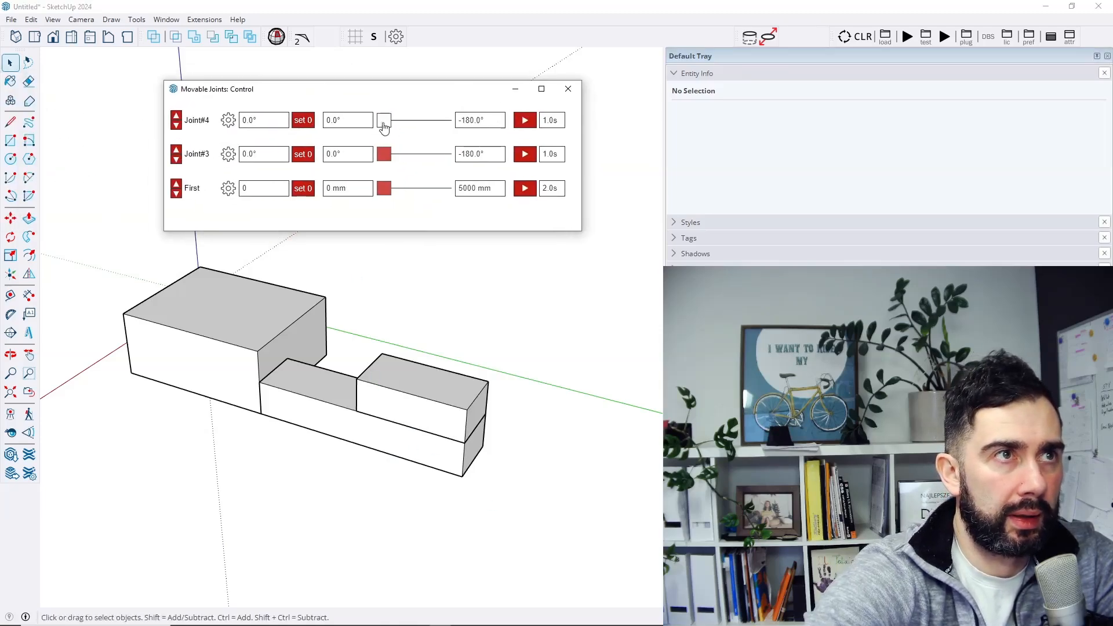
drag(383, 120, 365, 189)
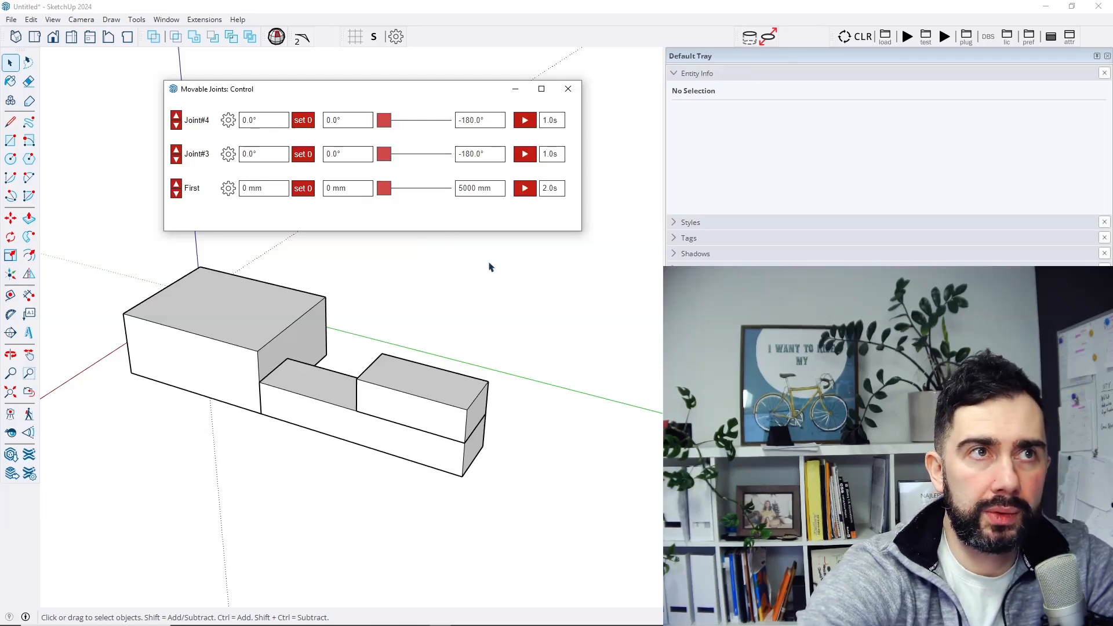
click(568, 88)
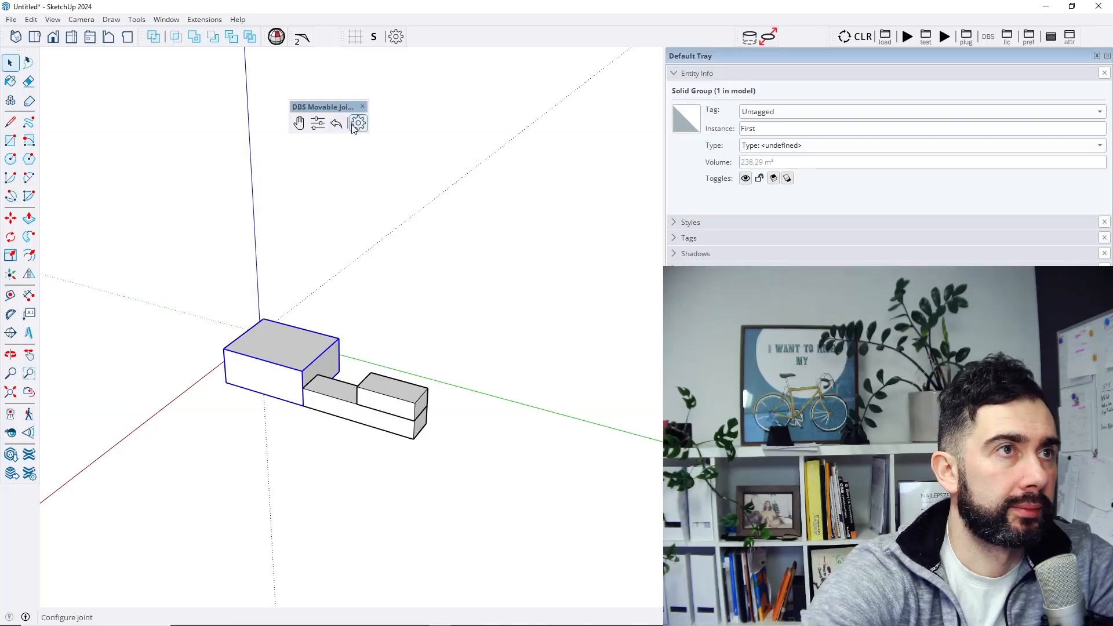
Add the bar and the small block as additional groups of the large box's slider joint, and save the configuration.
click(357, 123)
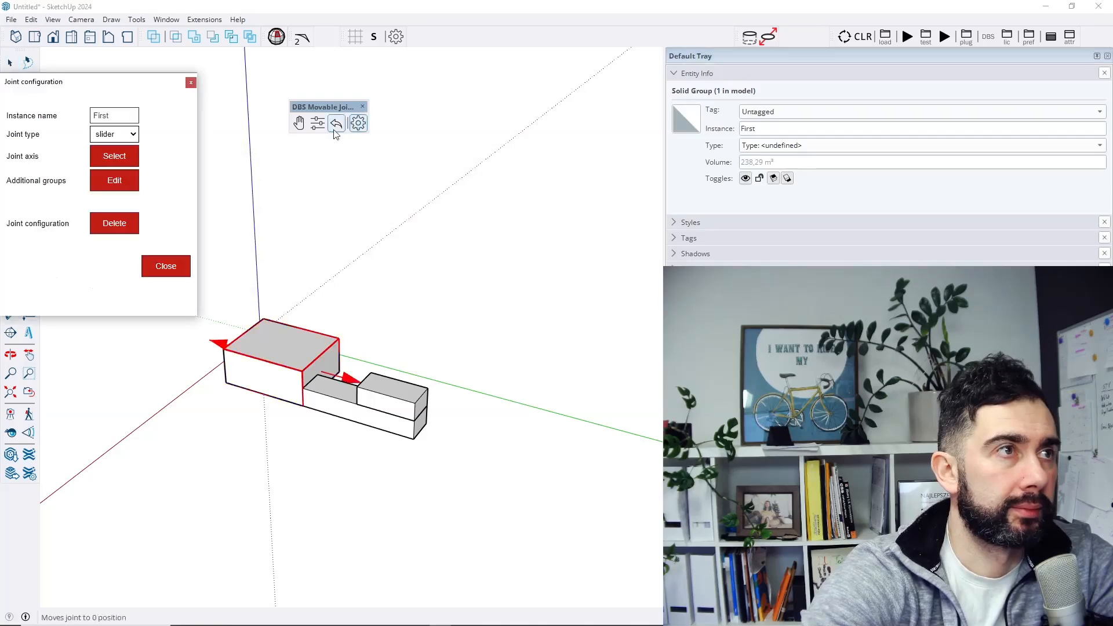
click(102, 183)
click(320, 391)
click(384, 384)
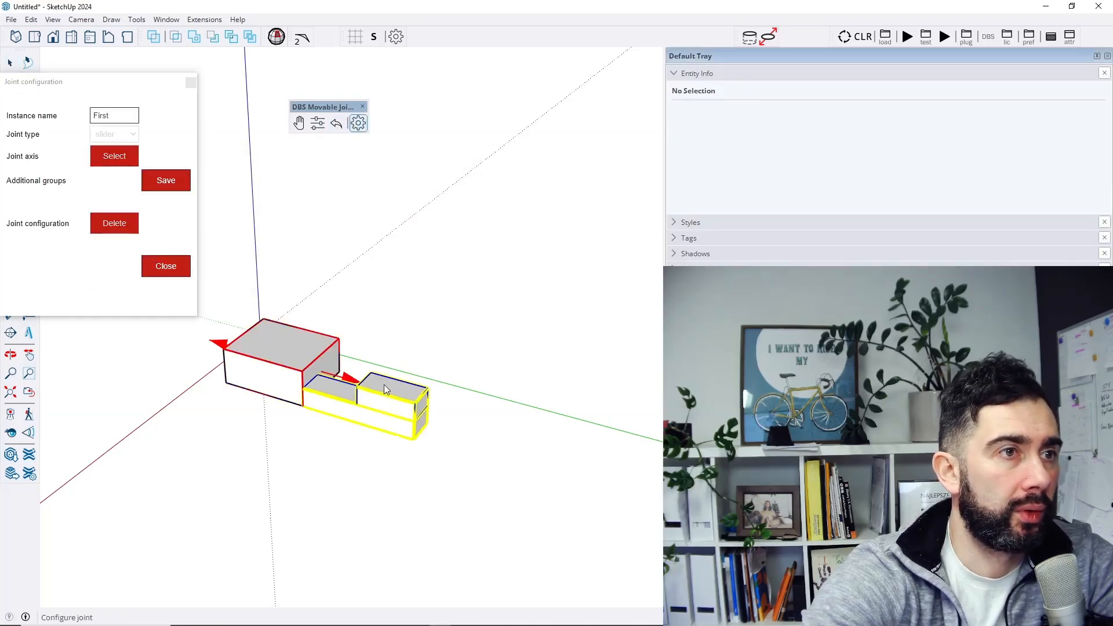
click(168, 187)
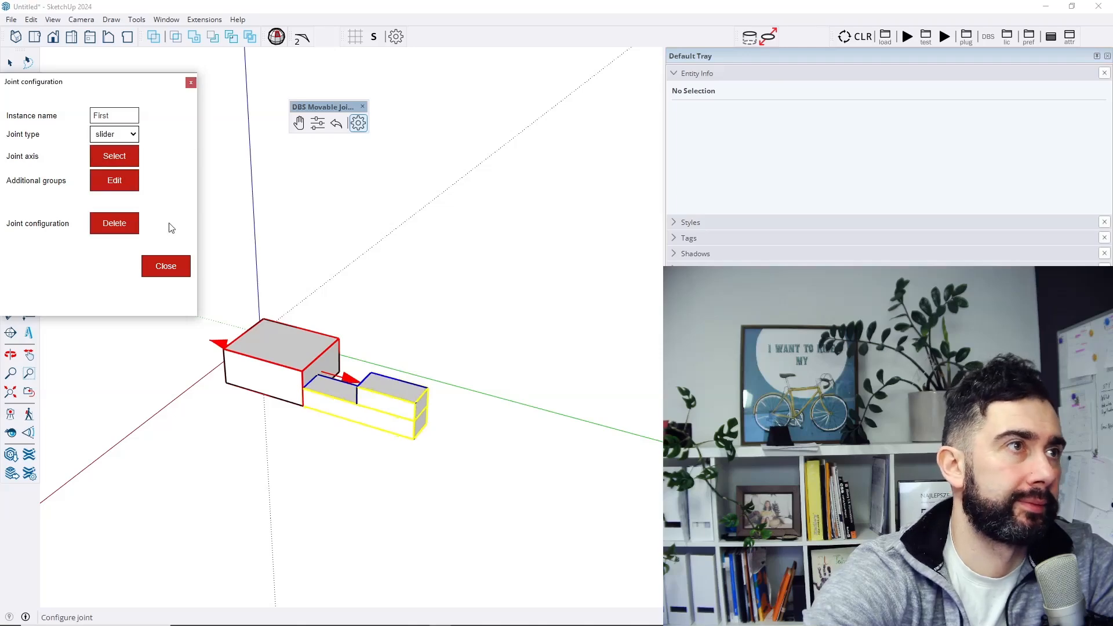
click(165, 265)
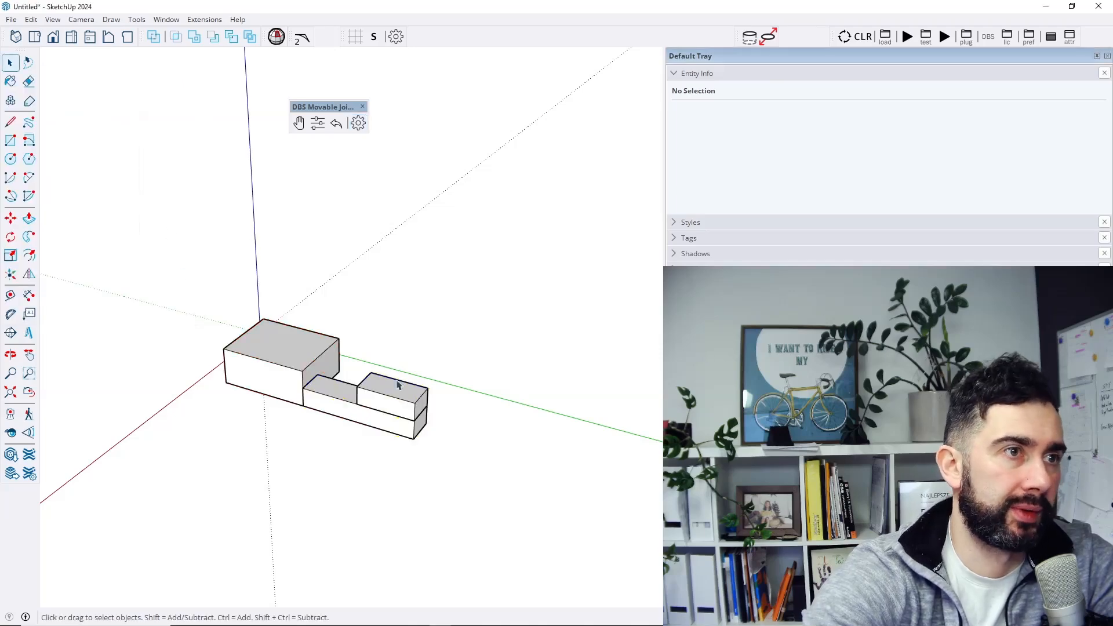
Add the small block as an additional group of the bar's hinge joint, save and close the configuration.
click(333, 404)
click(357, 123)
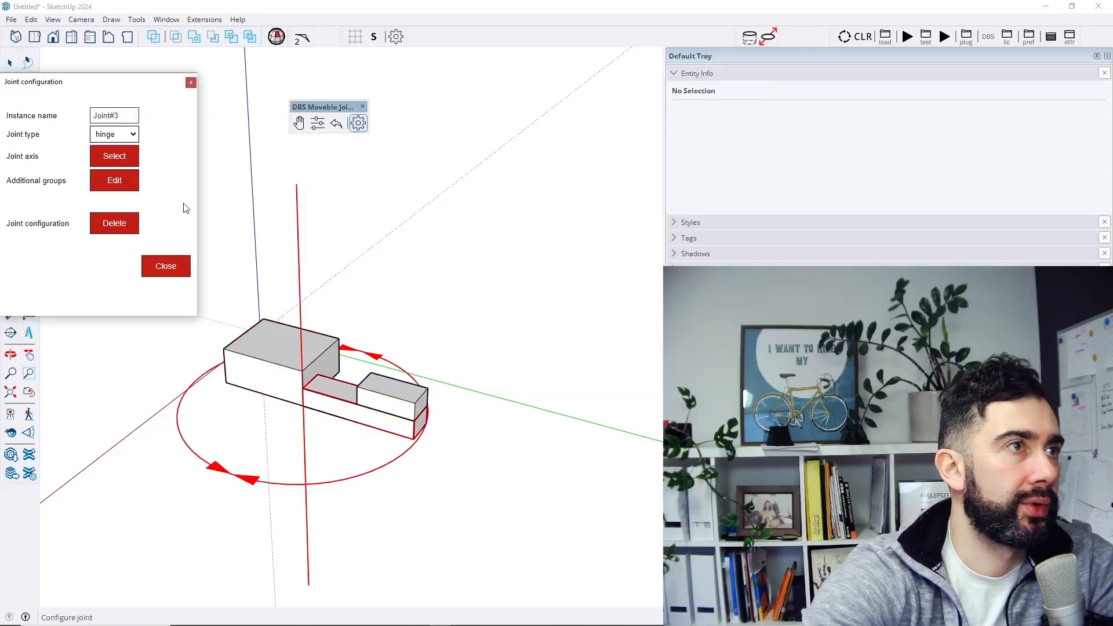
click(97, 185)
click(395, 392)
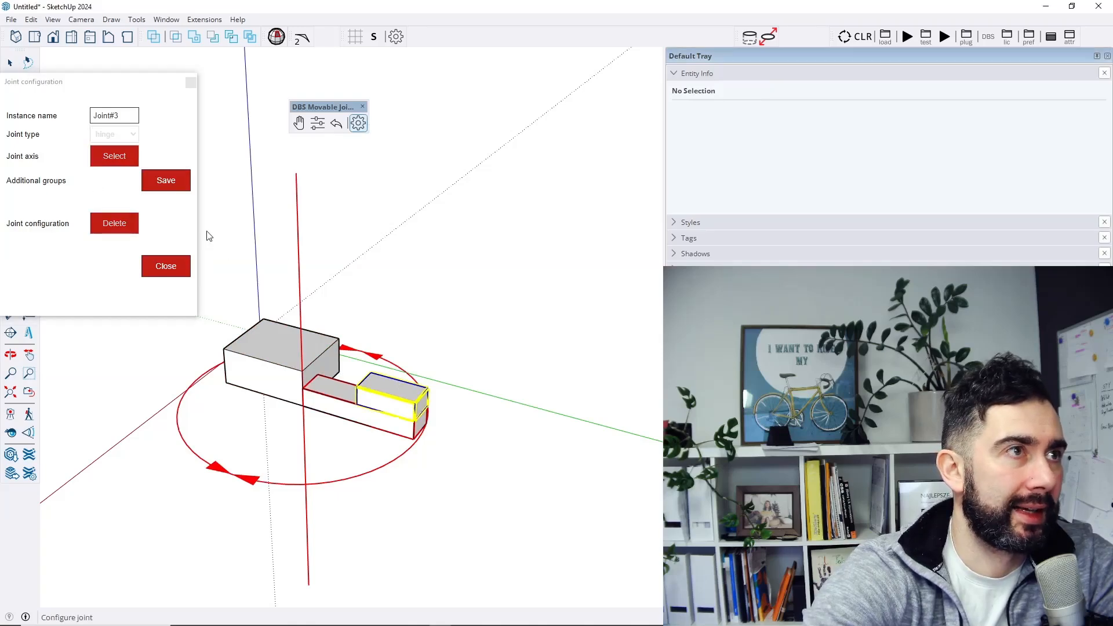
click(166, 180)
click(166, 266)
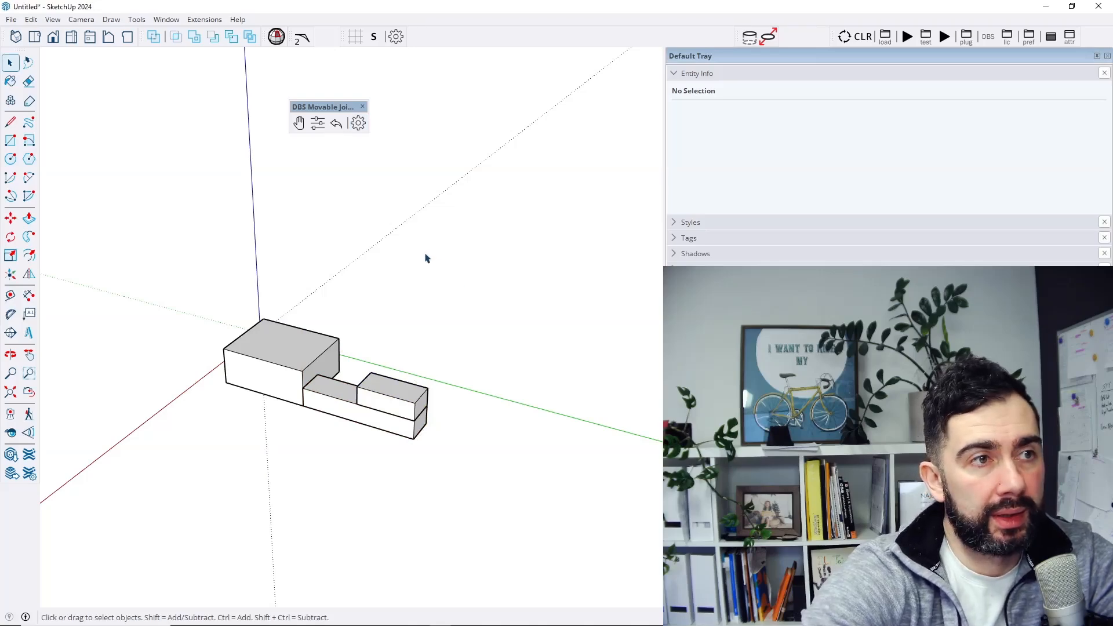
Reopen the joint controls, test the block, box and bar sliders, and play the block's hinge to its end angle.
click(318, 123)
drag(259, 87, 408, 149)
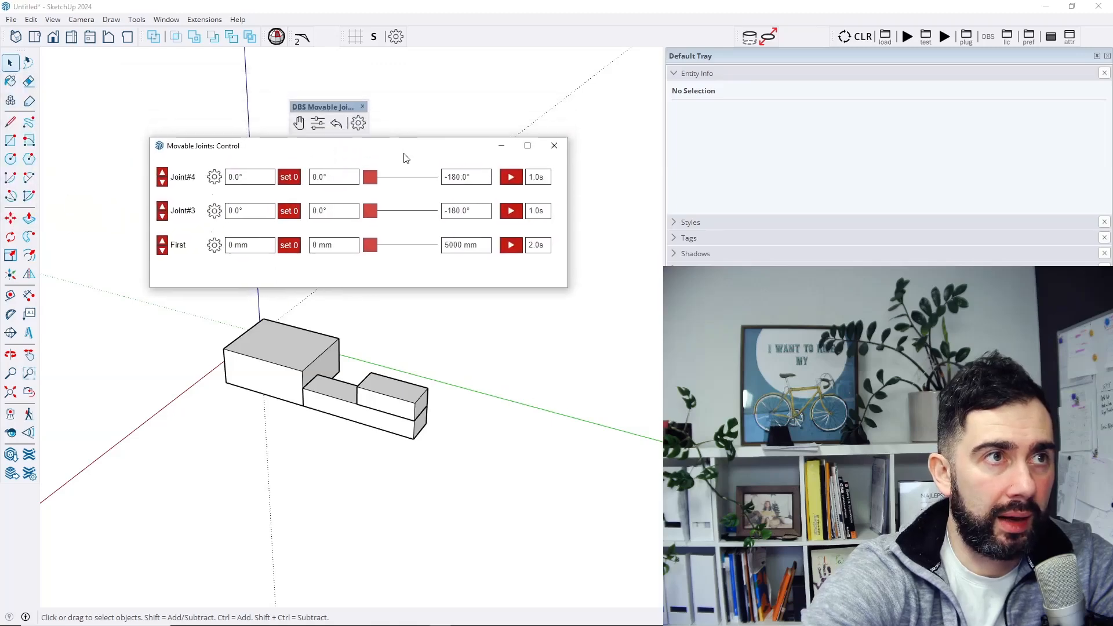
mouse_move(375, 182)
mouse_down()
mouse_move(385, 178)
mouse_move(370, 179)
mouse_up()
mouse_move(375, 248)
mouse_down()
mouse_move(451, 255)
mouse_move(356, 255)
mouse_up()
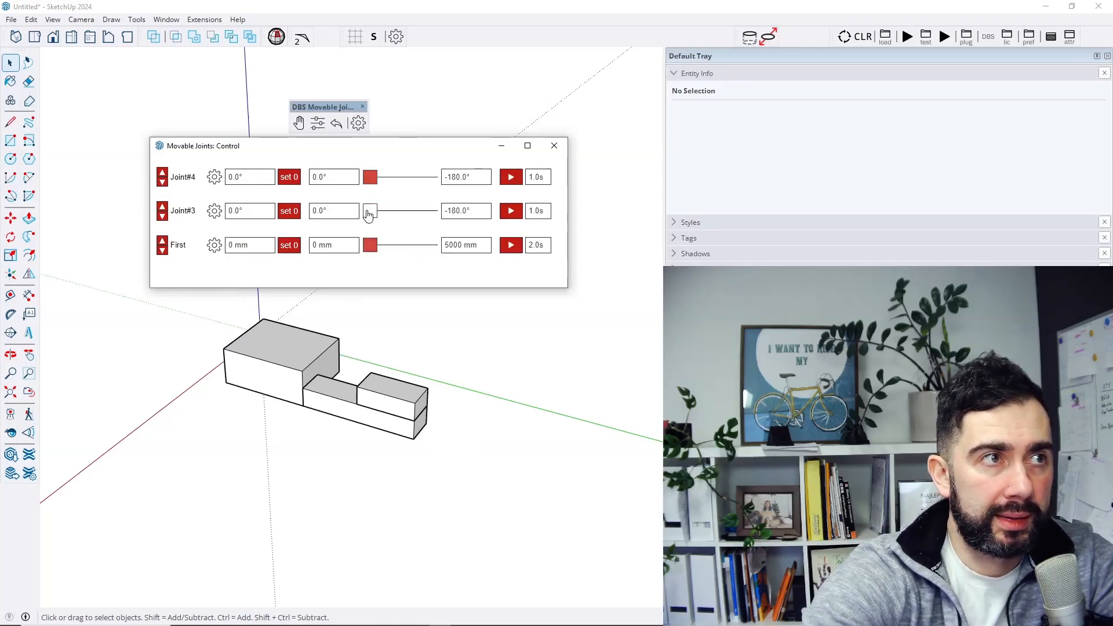
drag(368, 215, 372, 183)
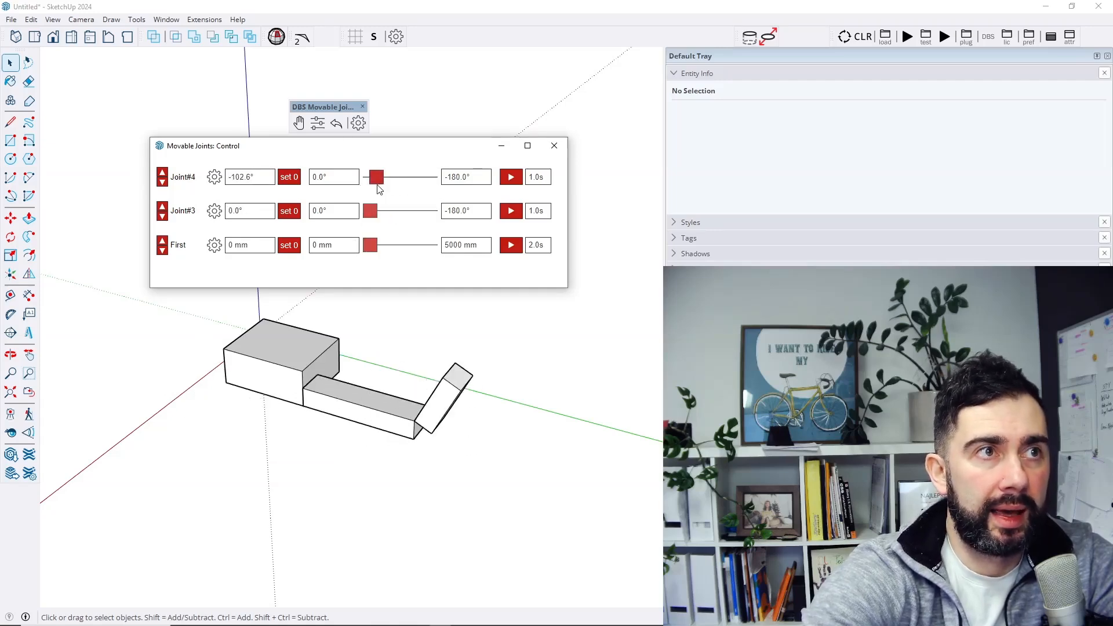
click(509, 178)
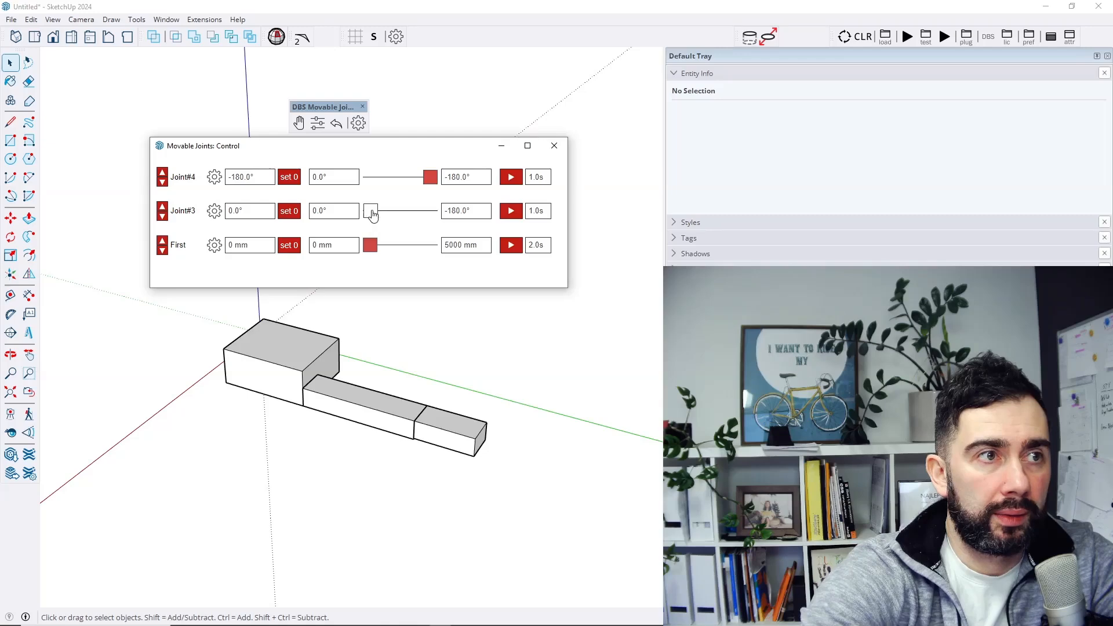
Rotate the bar hinge to about -46.8° and the block hinge to about -126°, and slide the box to about 4150 mm.
drag(370, 212, 386, 212)
drag(430, 178, 412, 178)
middle_drag(371, 432, 513, 391)
mouse_move(313, 447)
middle_down()
mouse_move(460, 459)
mouse_move(440, 440)
middle_up()
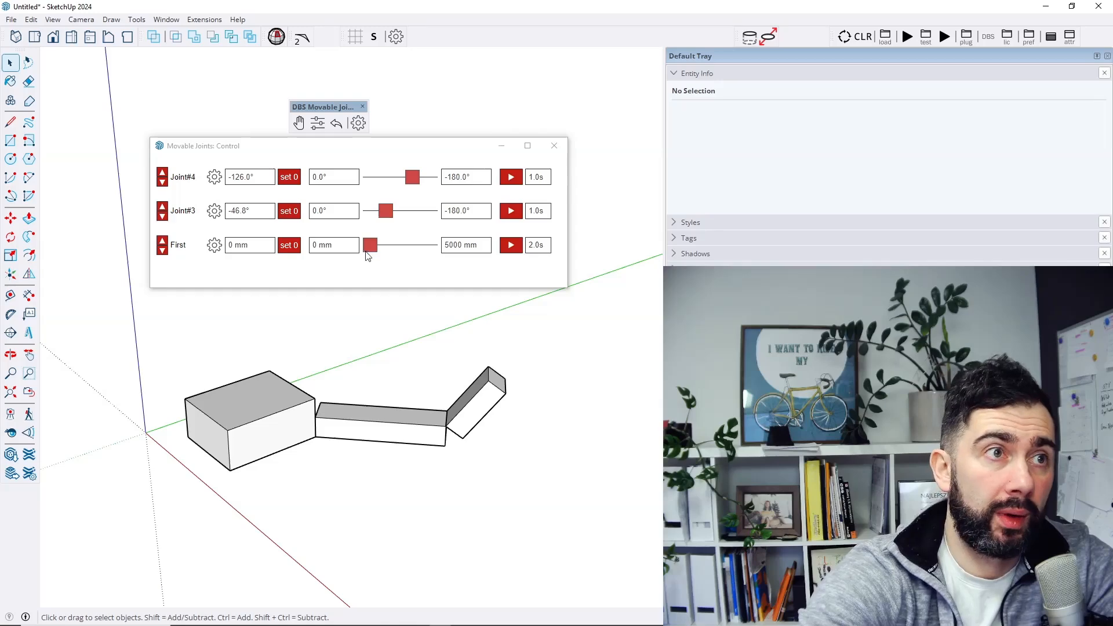
drag(370, 248, 422, 253)
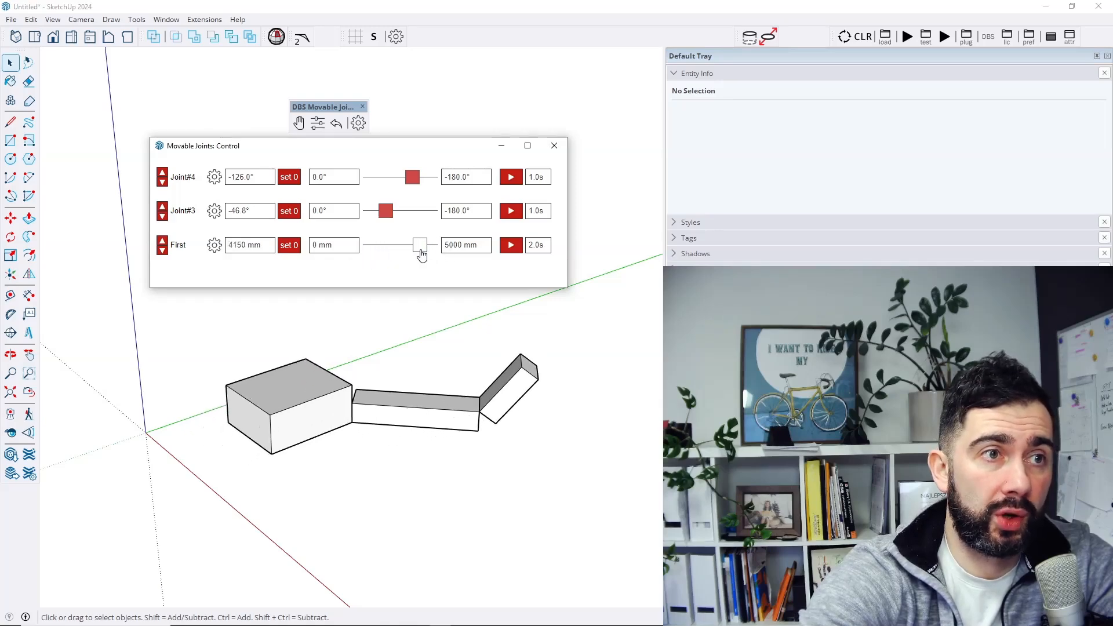
Readjust the block hinge to about -138.6° and the bar hinge to about -61.2°, and shift the box with its slider.
middle_drag(605, 381, 453, 401)
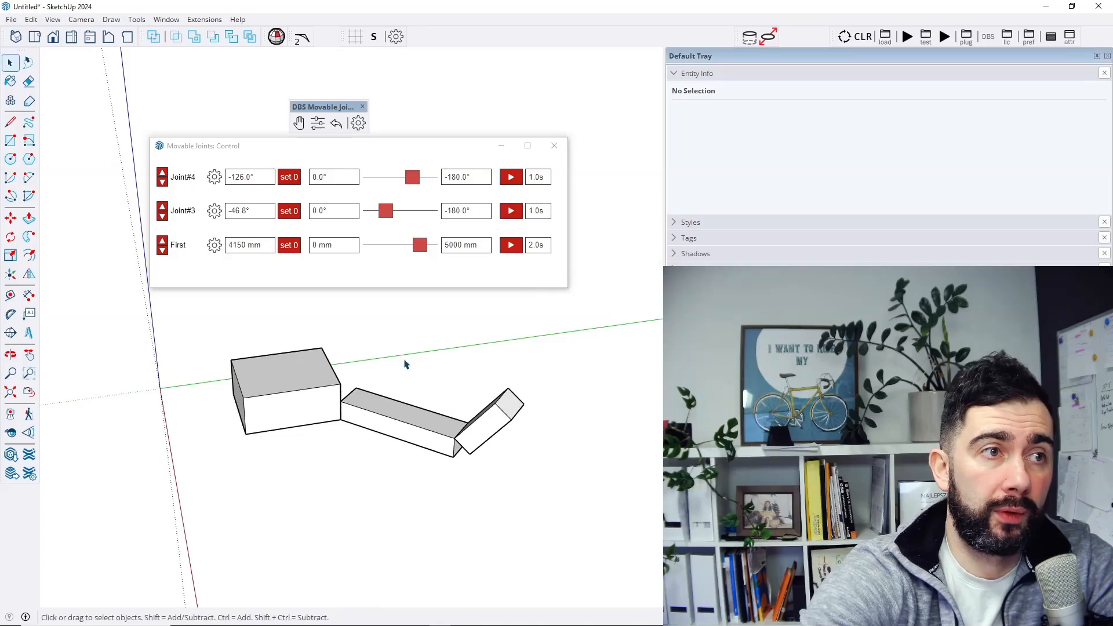
middle_drag(398, 480, 440, 363)
mouse_move(413, 177)
mouse_down()
mouse_move(395, 177)
mouse_move(416, 176)
mouse_up()
mouse_move(391, 212)
mouse_down()
mouse_move(409, 212)
mouse_move(377, 216)
mouse_move(390, 212)
mouse_up()
mouse_move(429, 248)
mouse_down()
mouse_move(377, 251)
mouse_move(416, 249)
mouse_up()
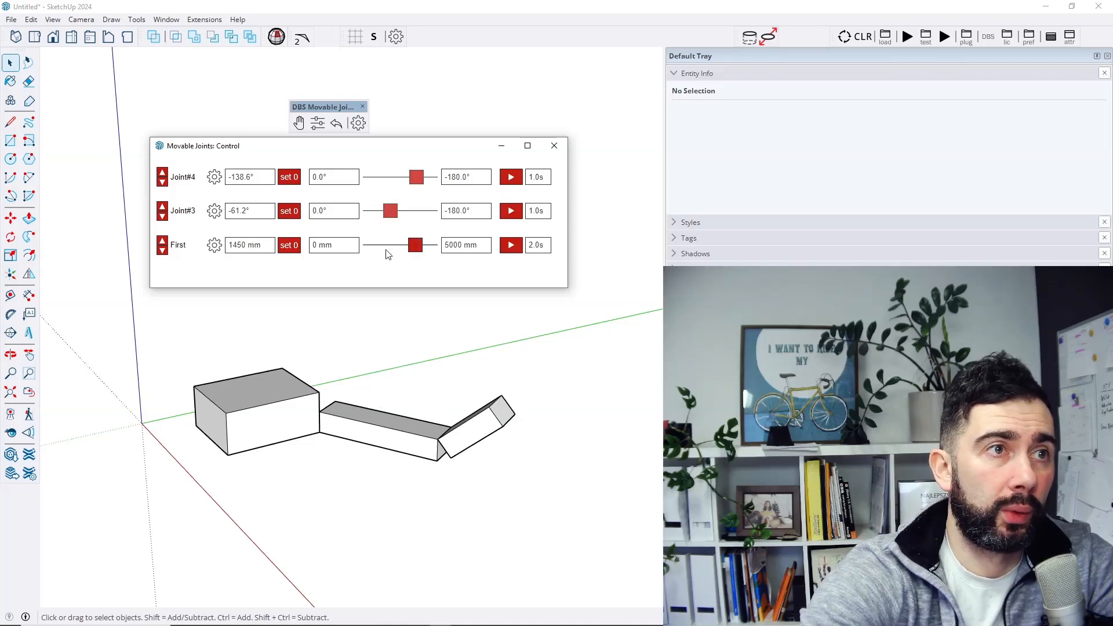
Play the box's sliding motion, set its duration to 1.0 s, and play the motion again.
click(512, 251)
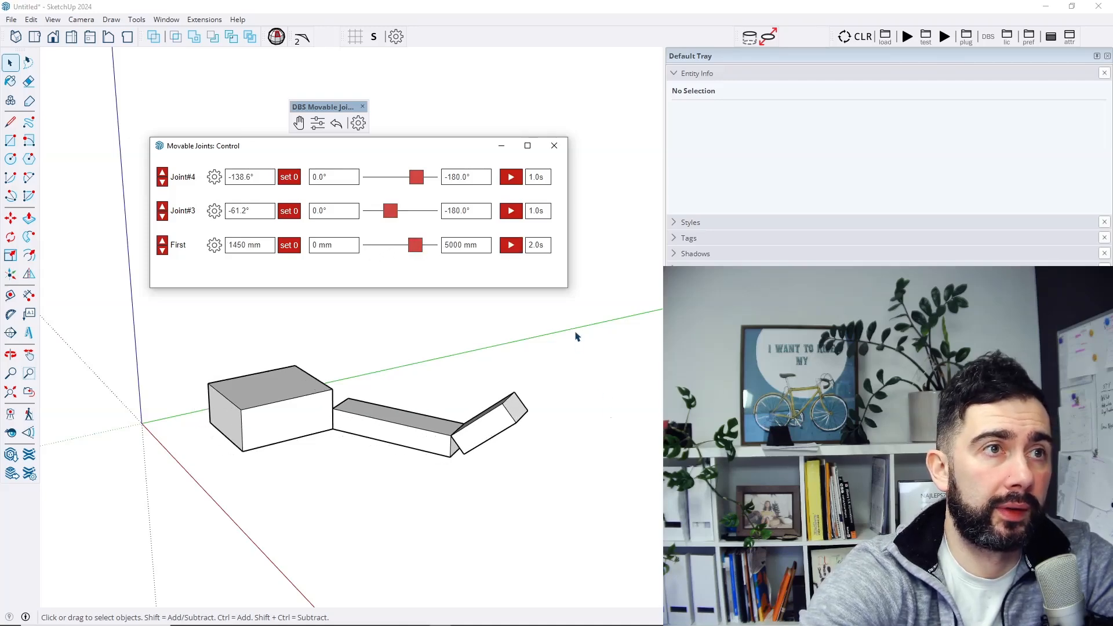
click(536, 246)
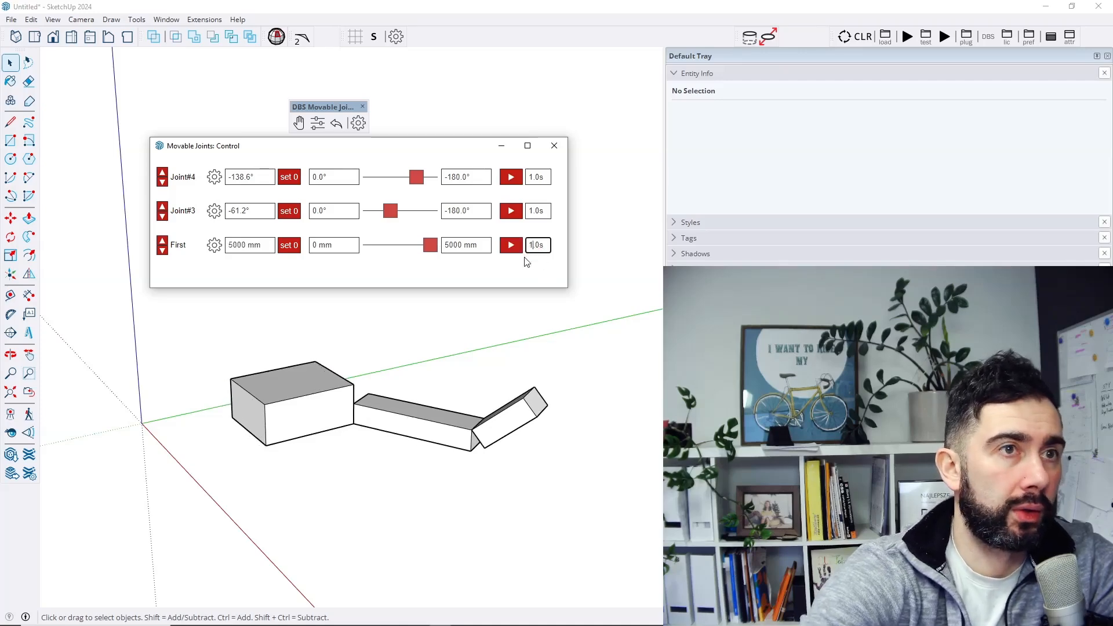
text(1)
key(Return)
click(511, 244)
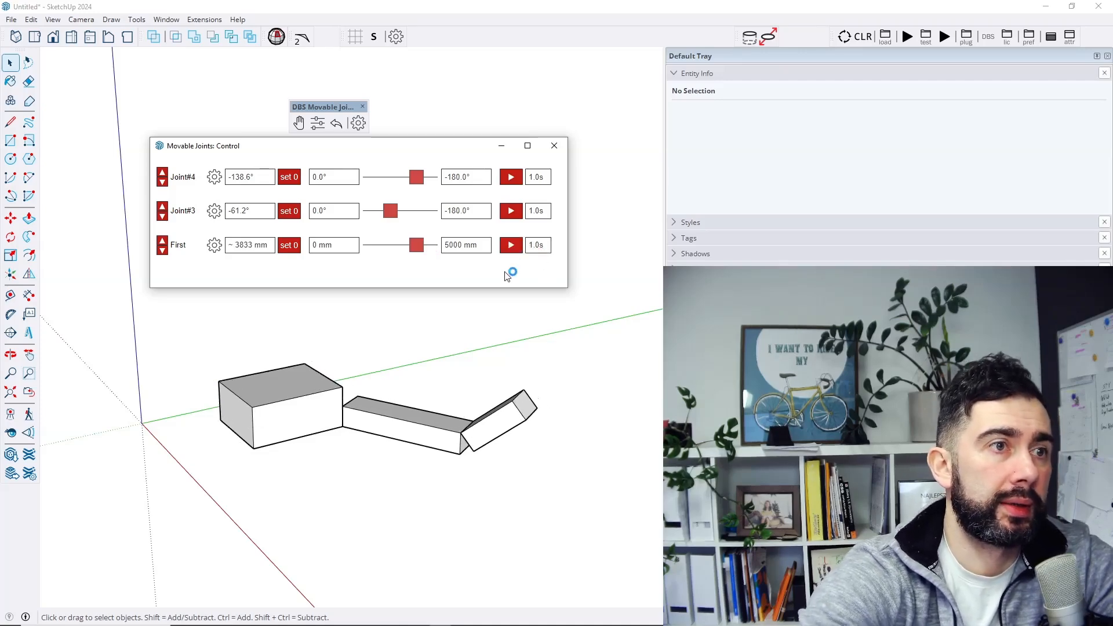
Play the bar and block hinge motions to their end angles and back to zero.
click(510, 212)
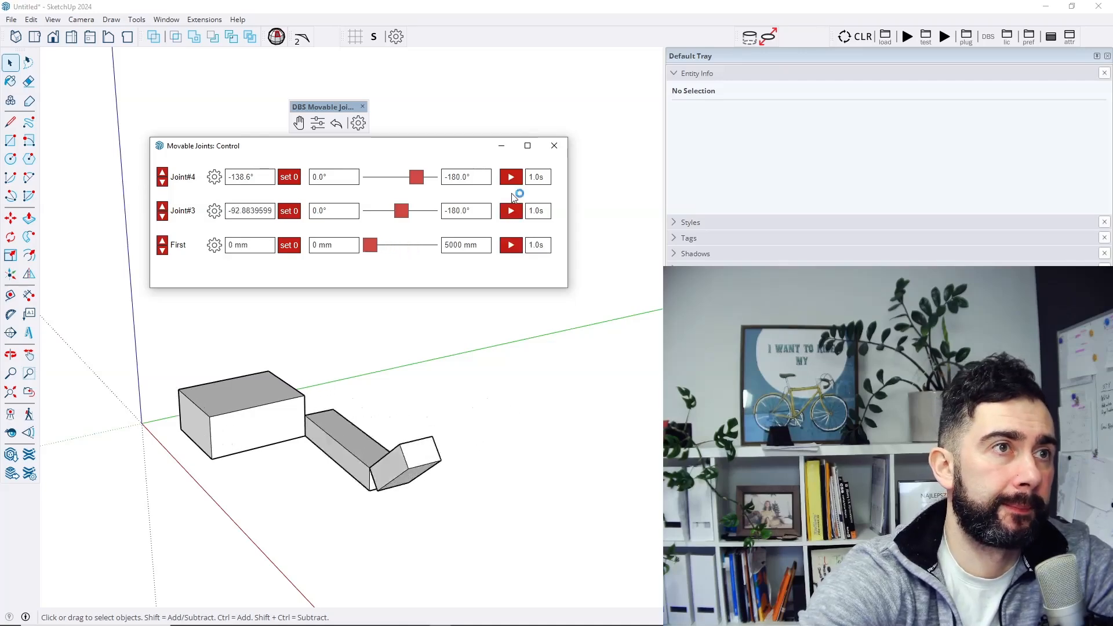
click(511, 177)
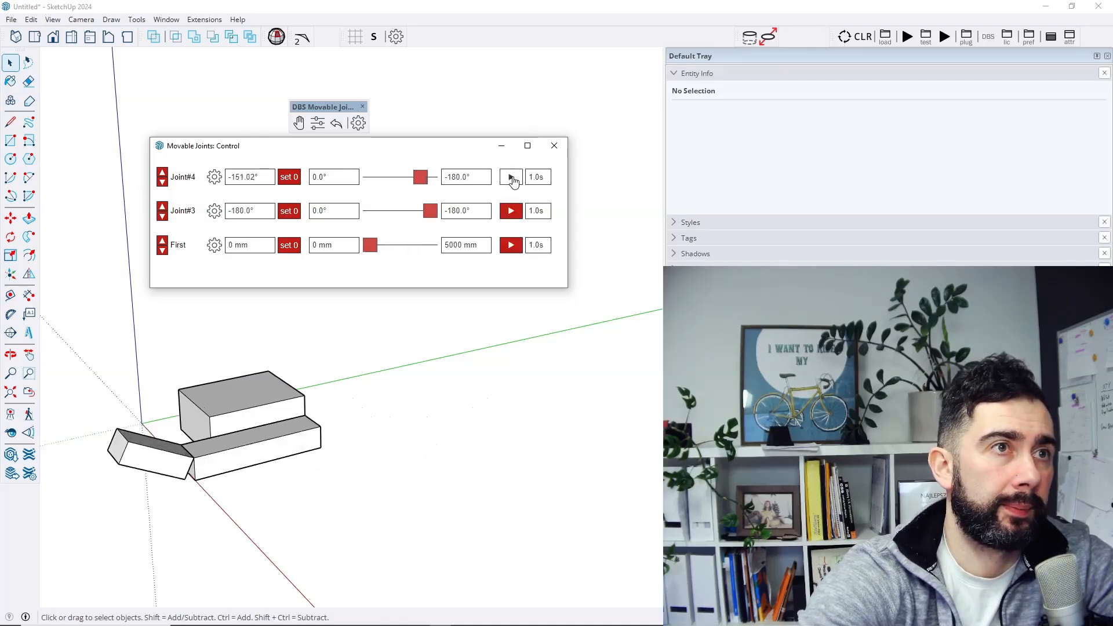
click(511, 177)
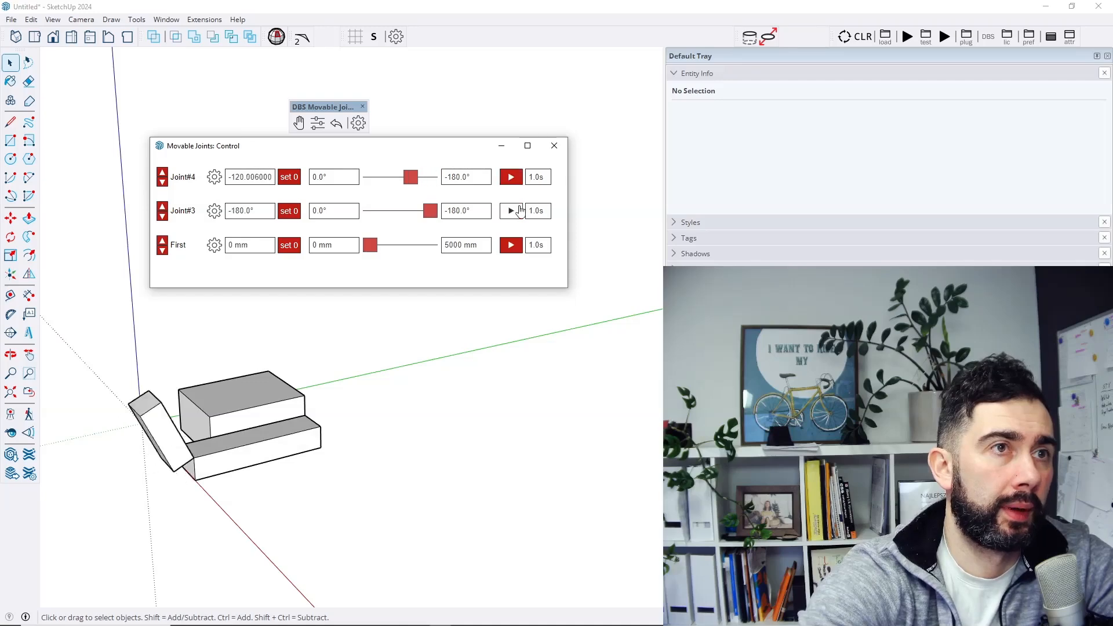
click(510, 212)
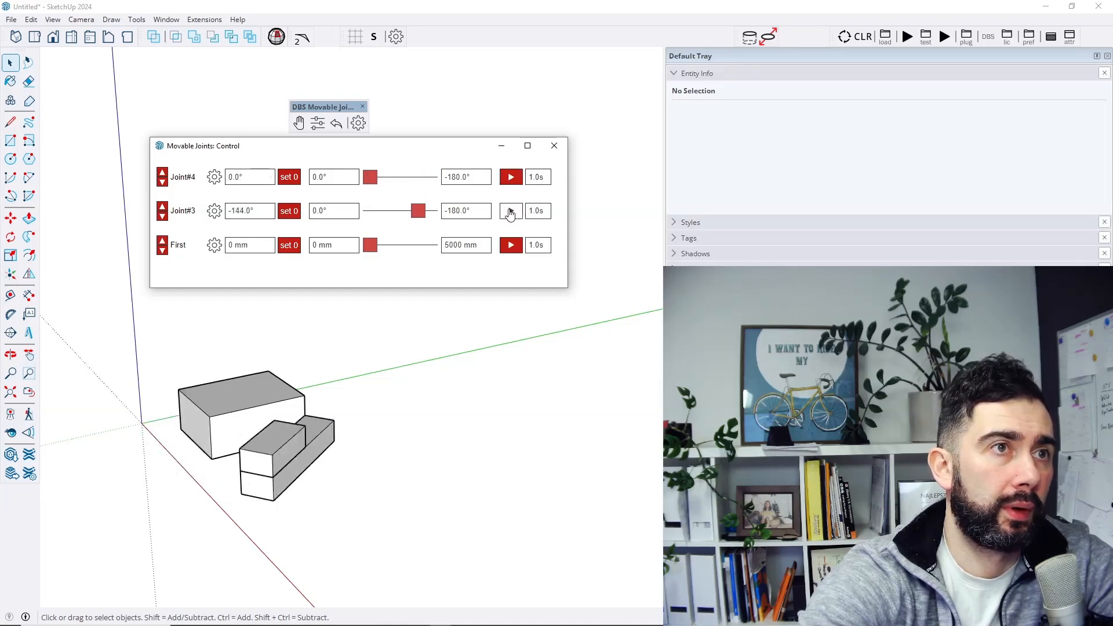
Pose the block hinge at about -104.4° and the bar hinge at about -70.2°, slide the box forward, and close the controls.
drag(371, 177, 405, 177)
drag(369, 210, 393, 210)
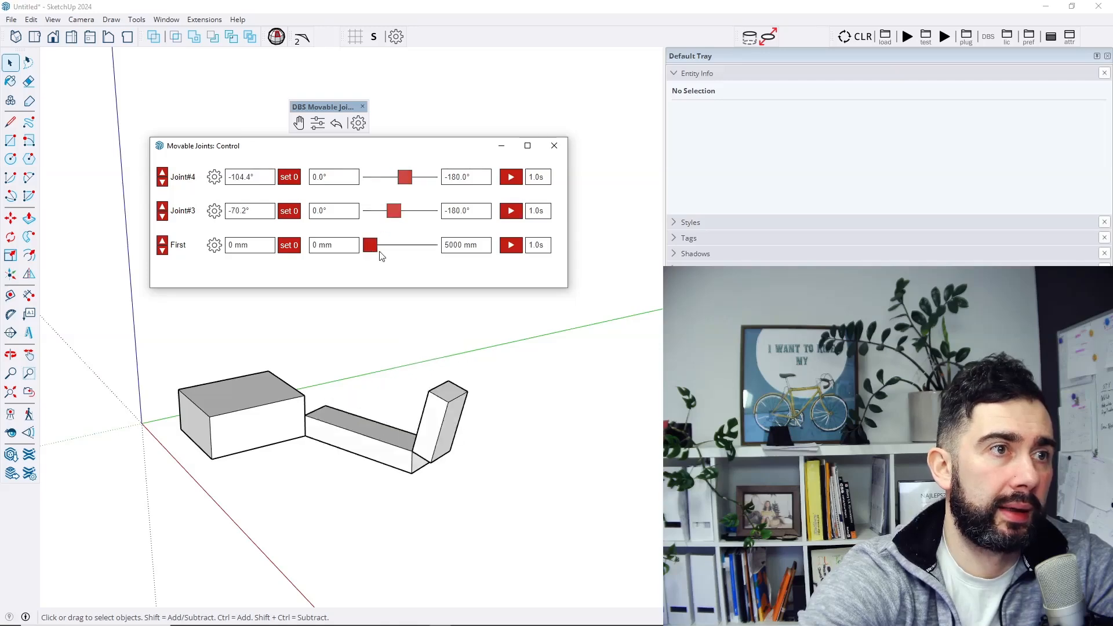
drag(373, 248, 423, 251)
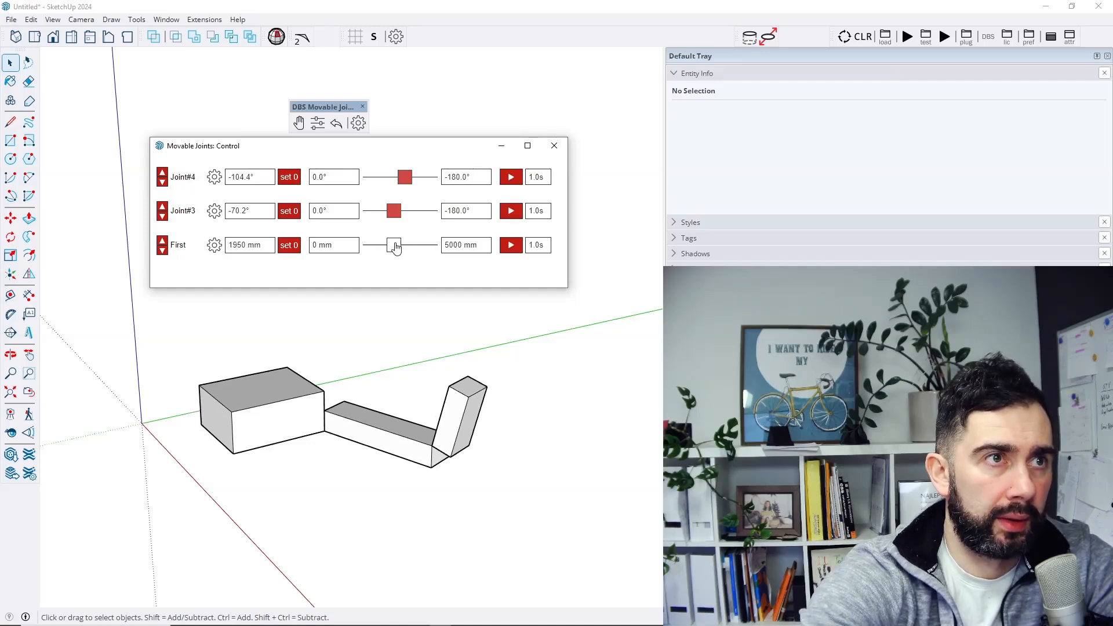
click(555, 146)
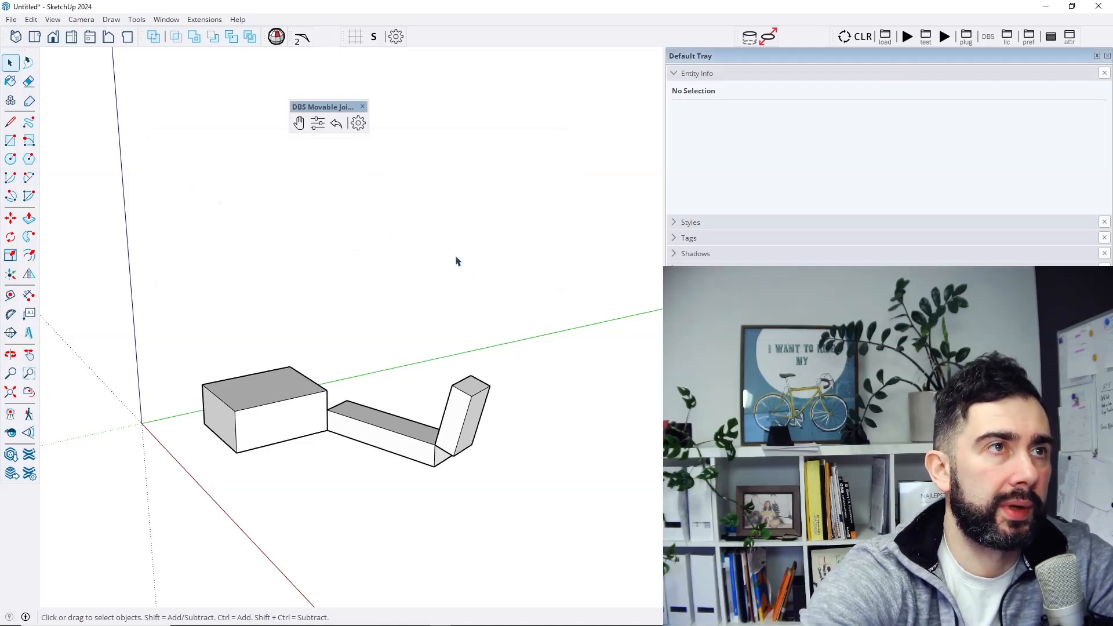
Reset the block, the bar and the box to their zero positions with the extension's return-to-zero tool.
scroll(428, 286, up, 3)
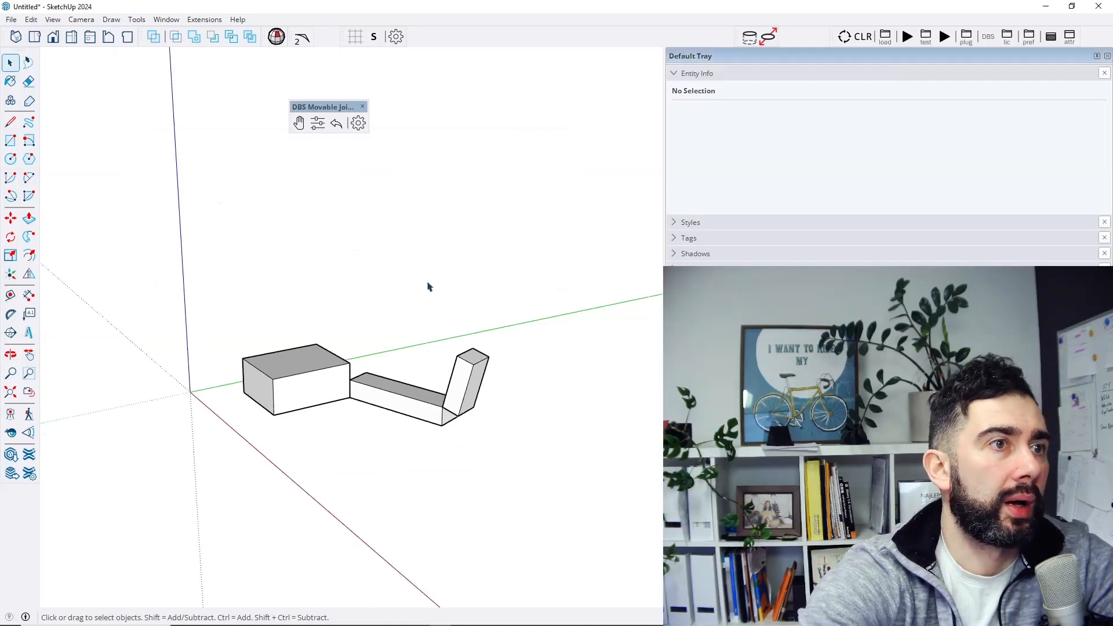
click(336, 123)
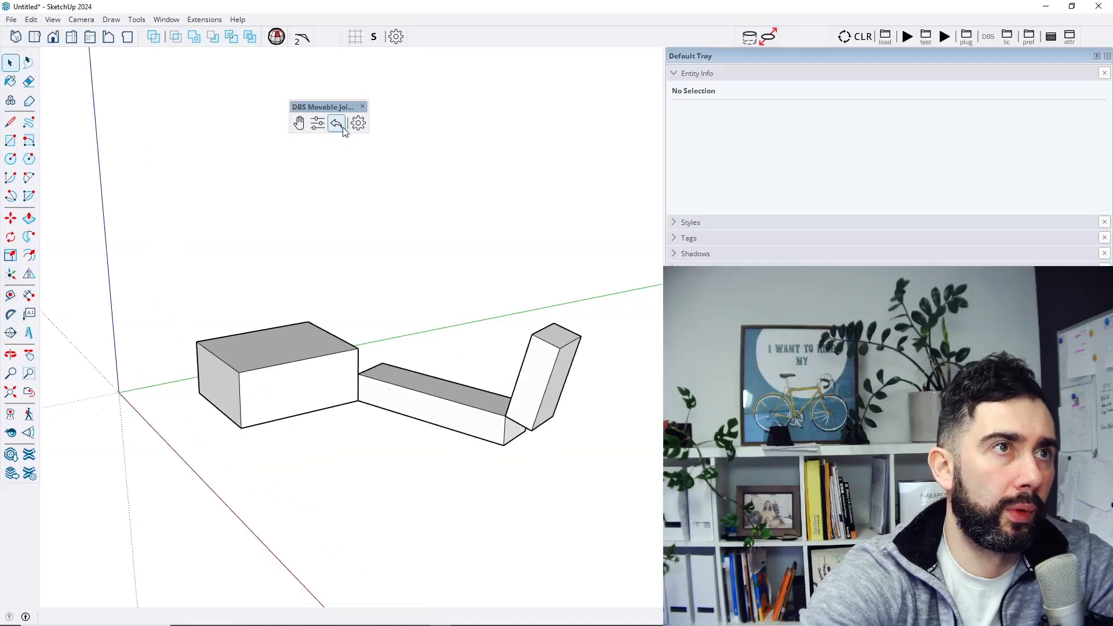
click(540, 370)
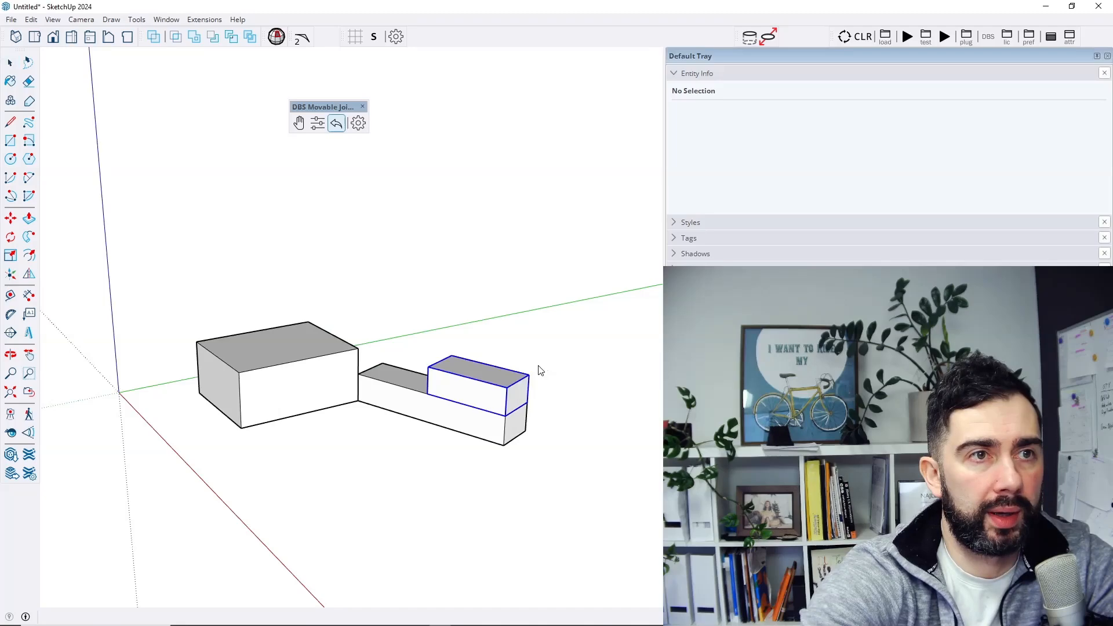
click(453, 413)
click(349, 382)
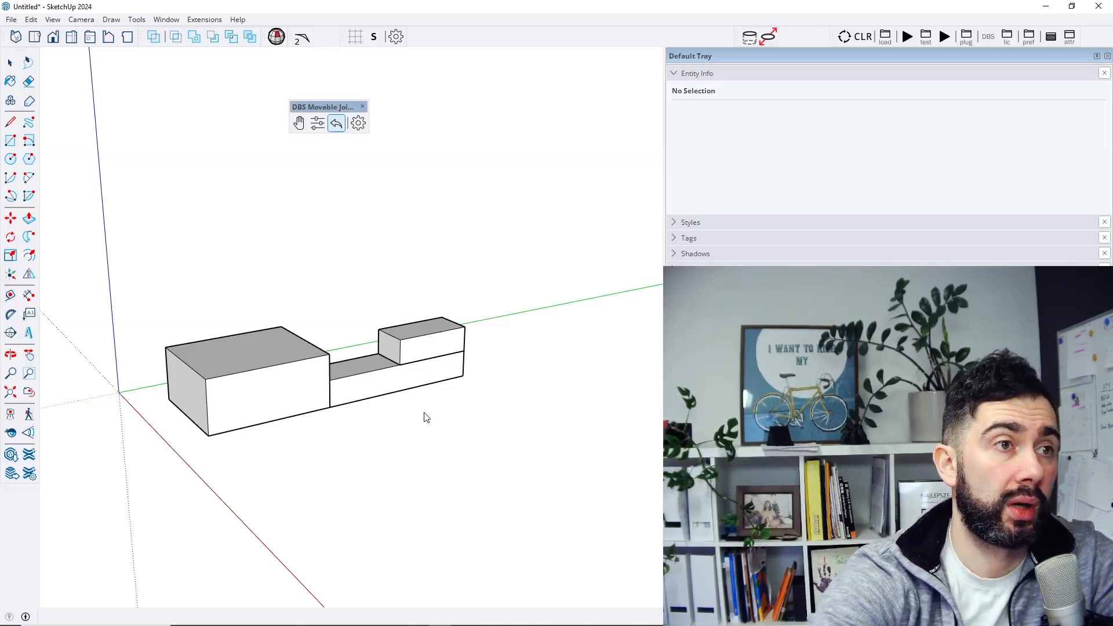
middle_drag(479, 384, 514, 397)
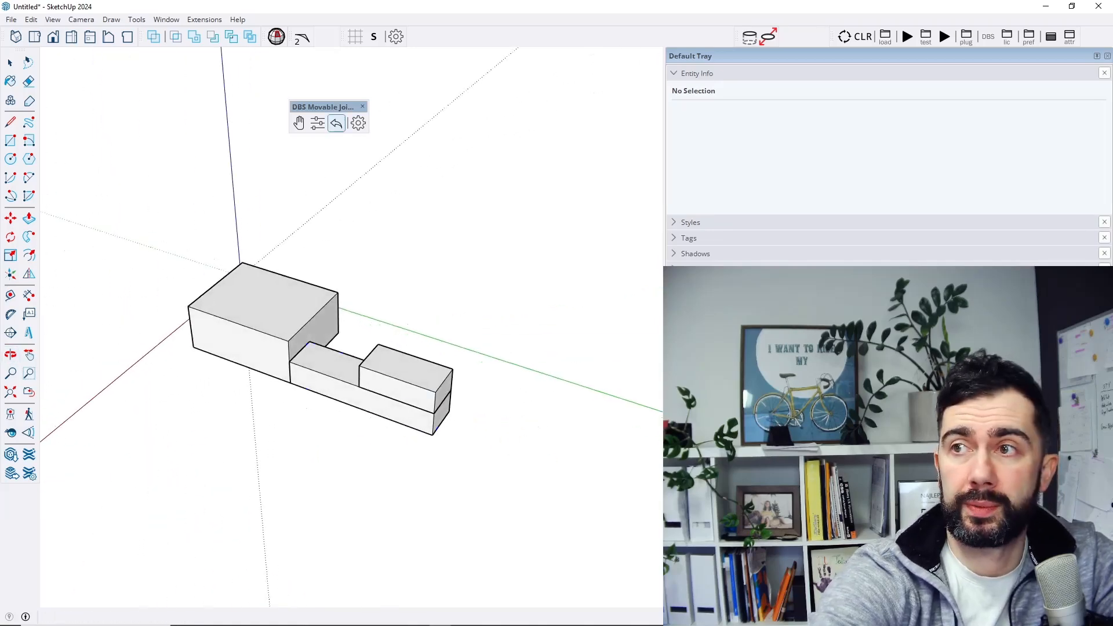